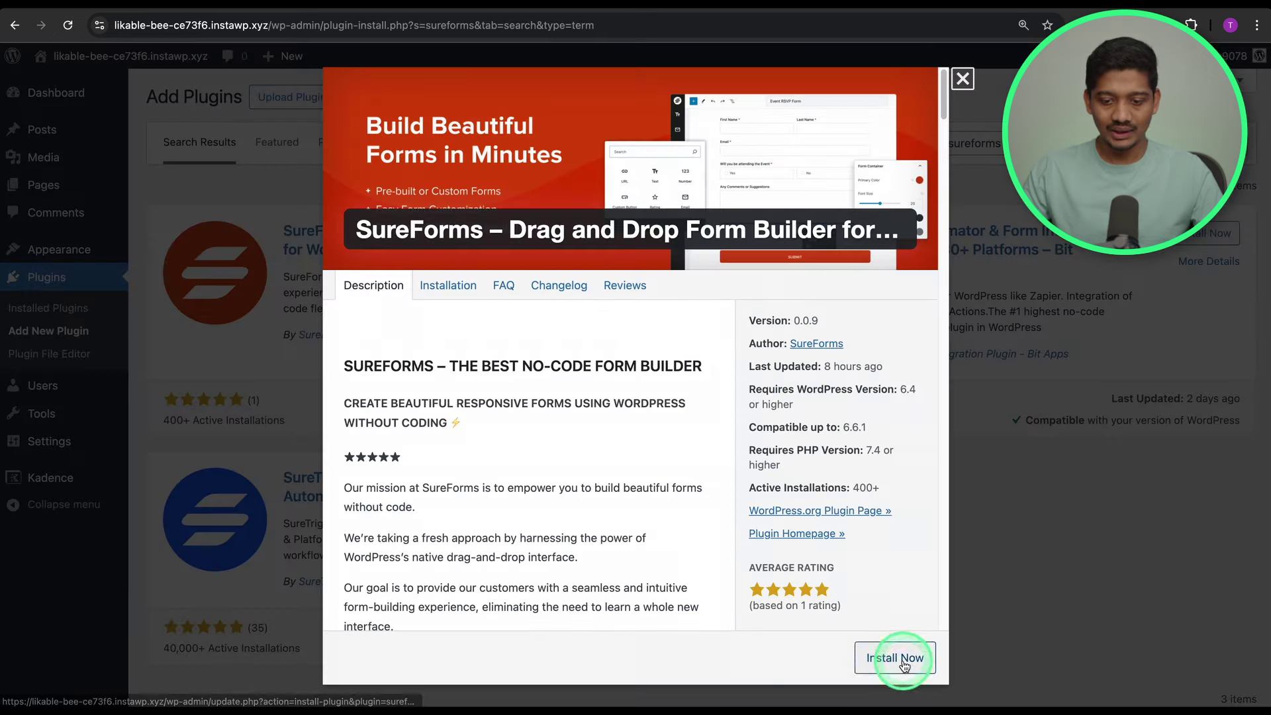
Install the SureForms plugin and enable Honeypot Security in its general settings
{"action": "left_click", "coordinate": [904, 658]}
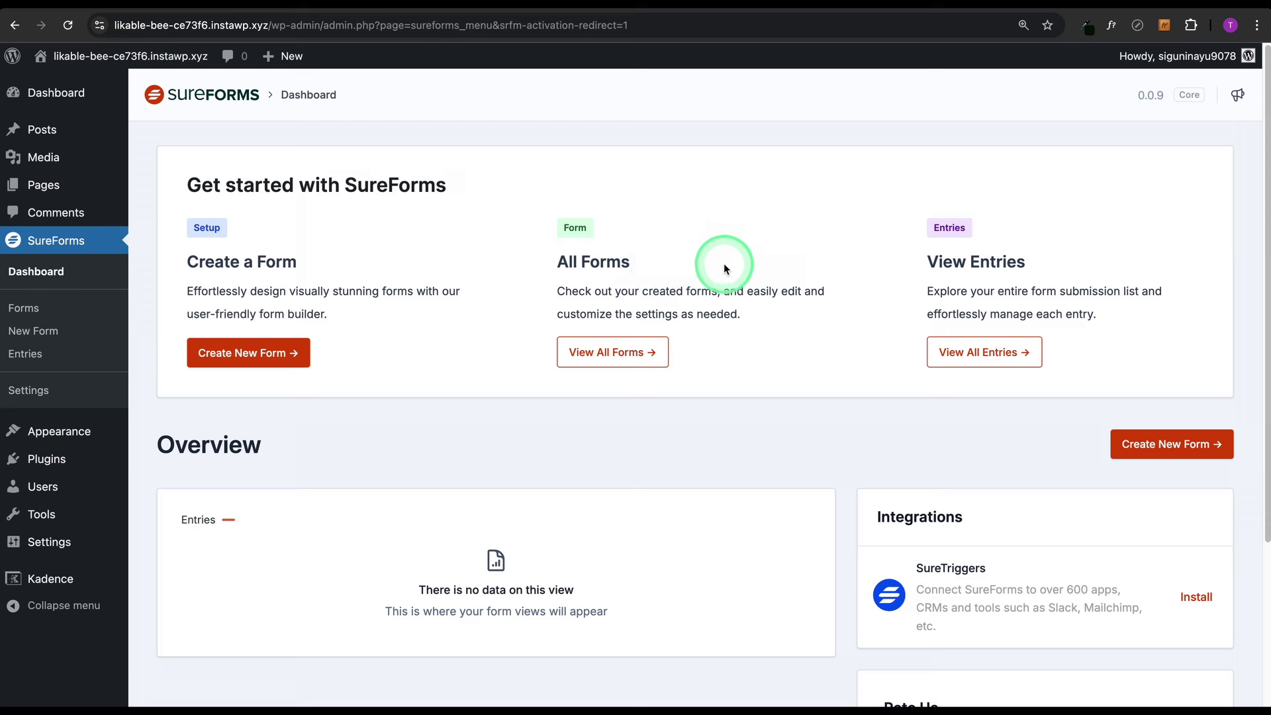
{"action": "left_click", "coordinate": [36, 396]}
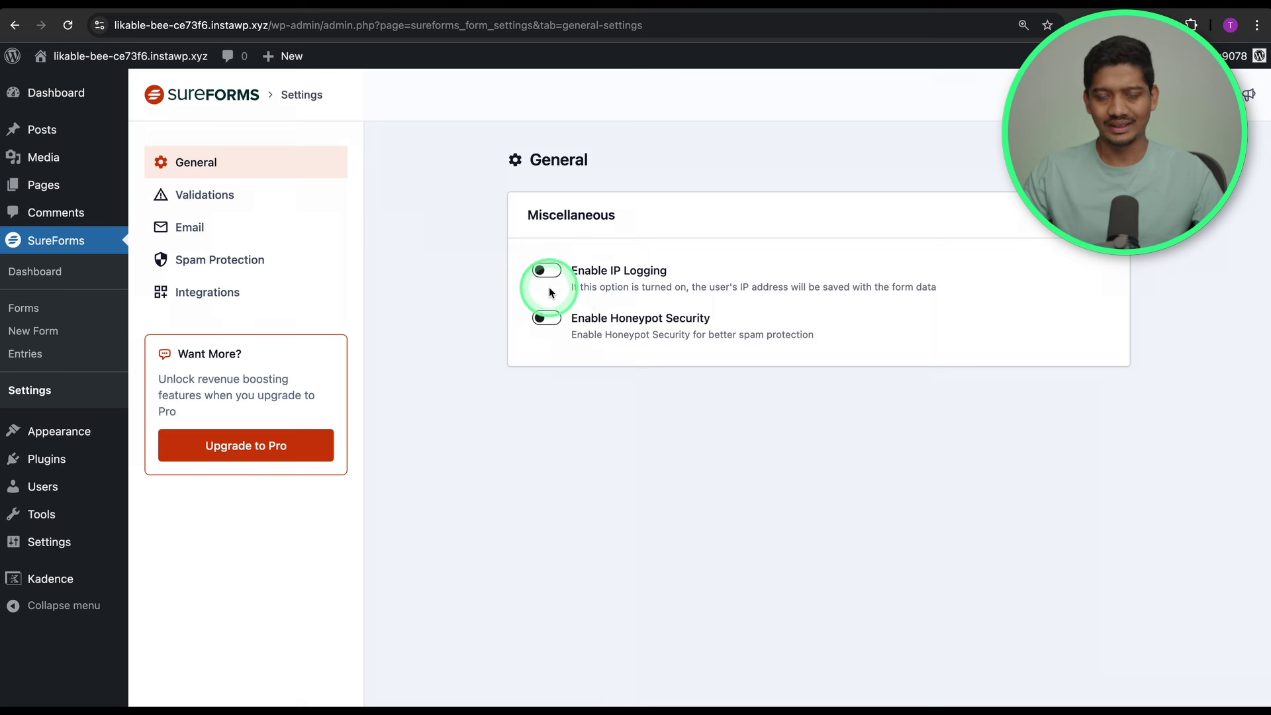
{"action": "left_click", "coordinate": [538, 321]}
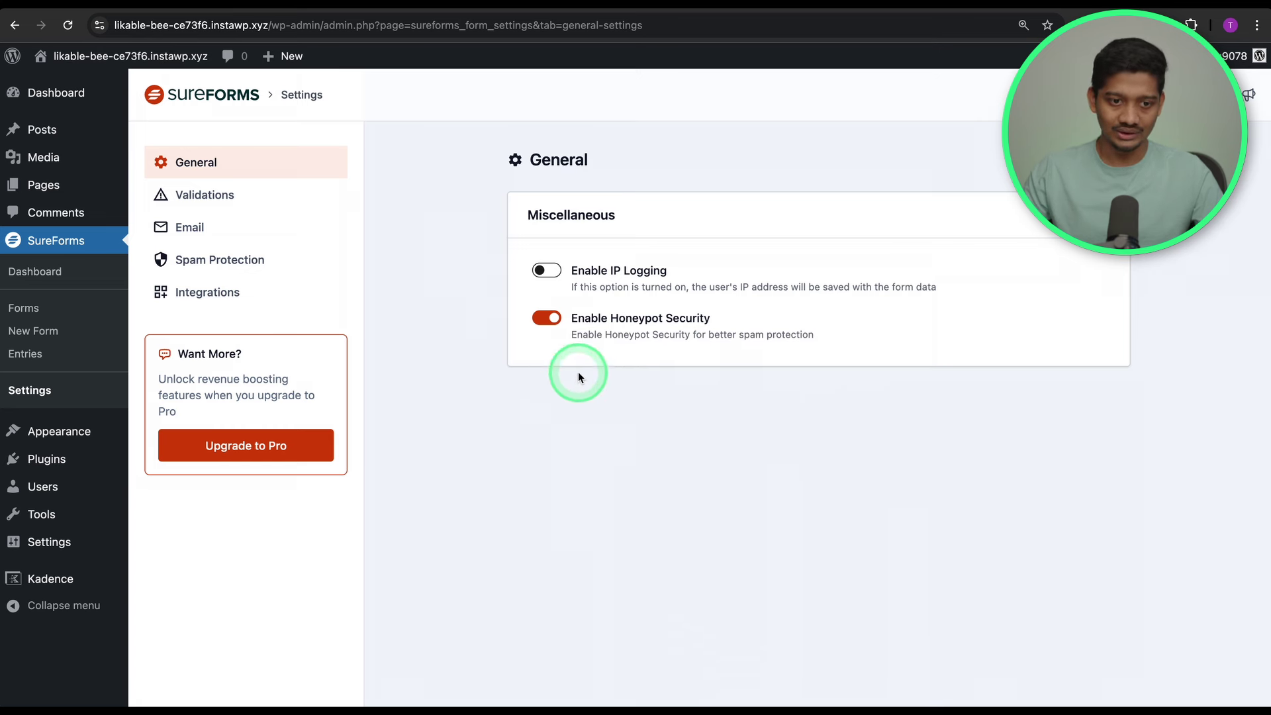
Examine the error messages defined for each field type in the SureForms validation settings
{"action": "left_click", "coordinate": [233, 207]}
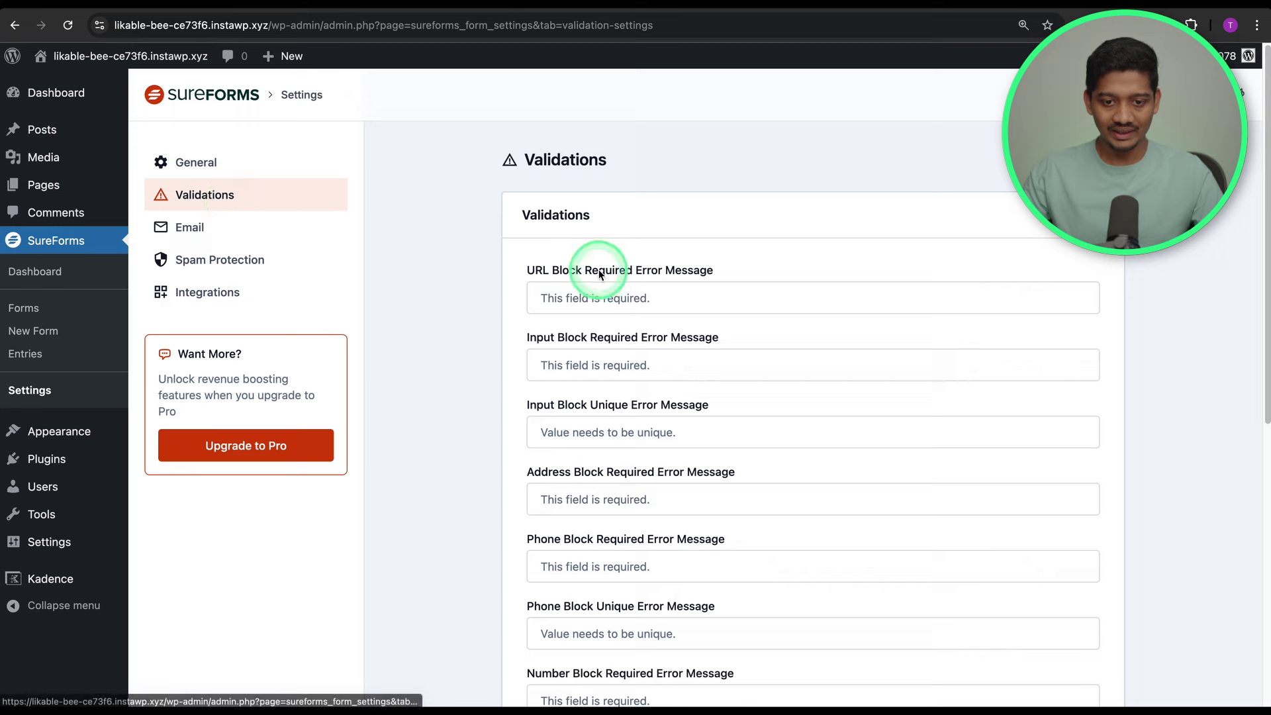
{"action": "scroll", "coordinate": [784, 310], "scroll_direction": "down", "scroll_amount": 3}
{"action": "left_click", "coordinate": [784, 313]}
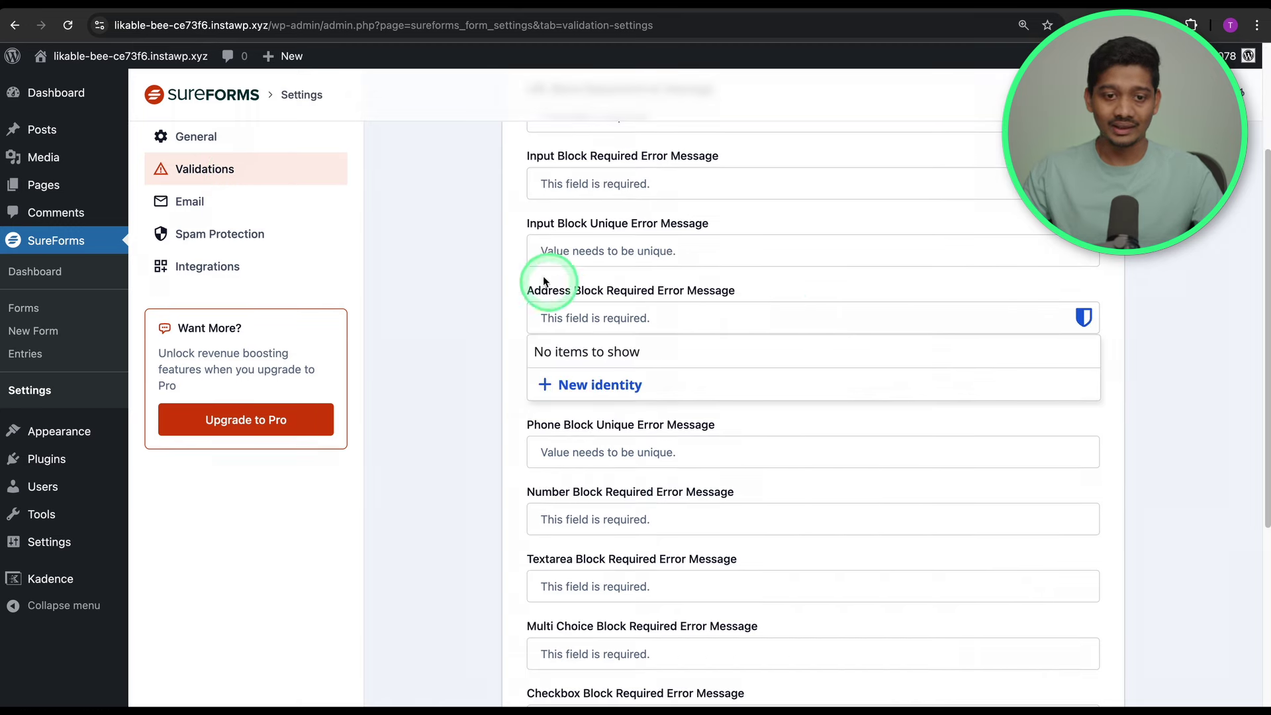
{"action": "left_click", "coordinate": [490, 250]}
{"action": "scroll", "coordinate": [582, 271], "scroll_direction": "down", "scroll_amount": 4}
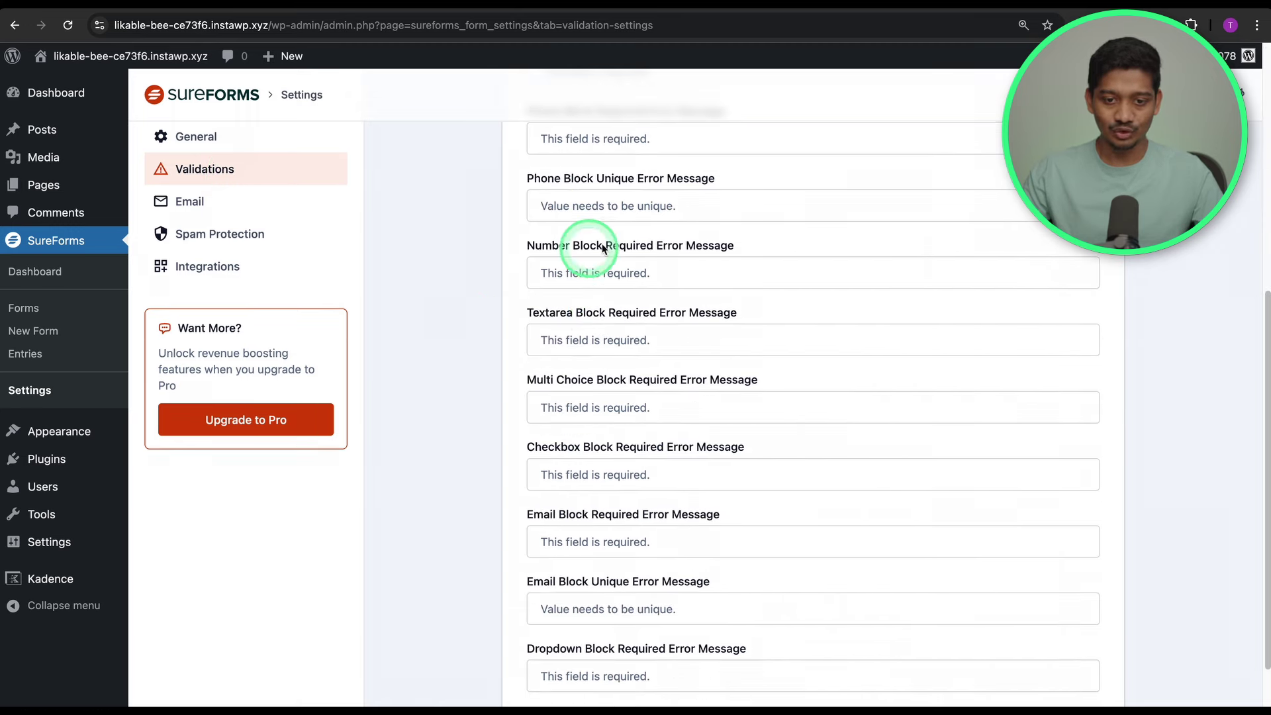
{"action": "scroll", "coordinate": [616, 318], "scroll_direction": "down", "scroll_amount": 1}
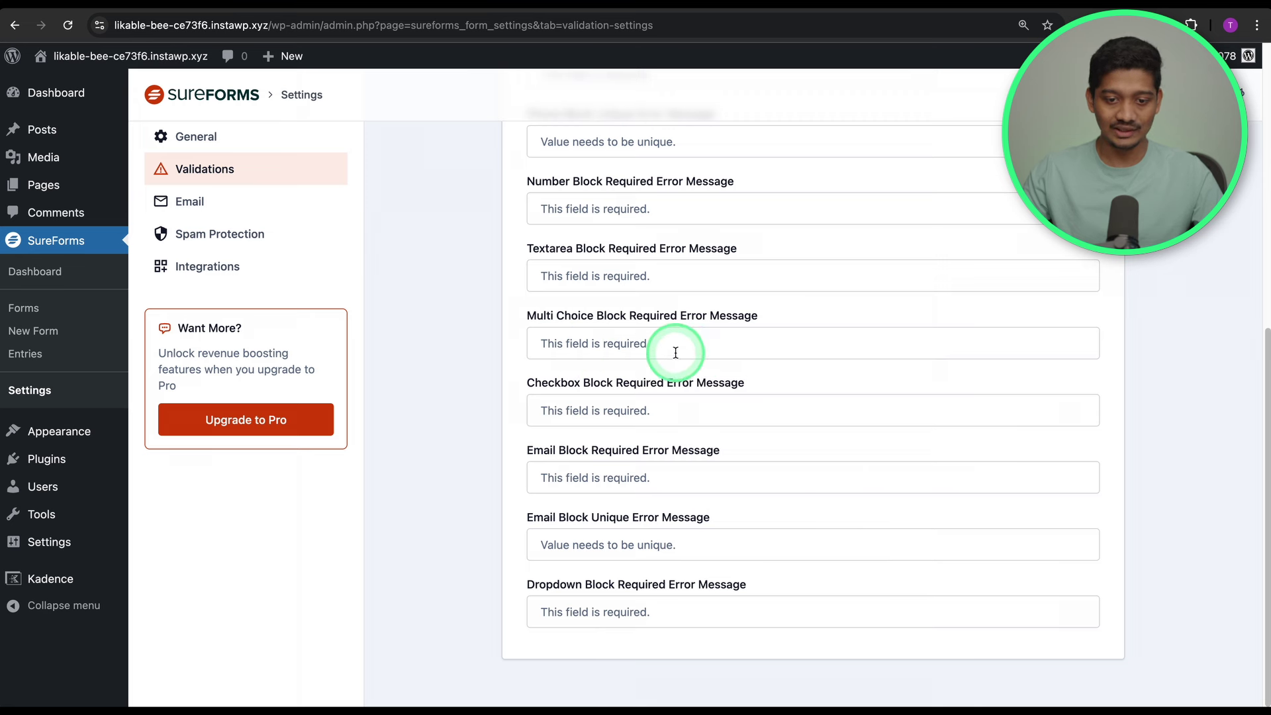
Enable email summaries in the SureForms email settings, keeping the reports scheduled for Monday
{"action": "left_click", "coordinate": [214, 207]}
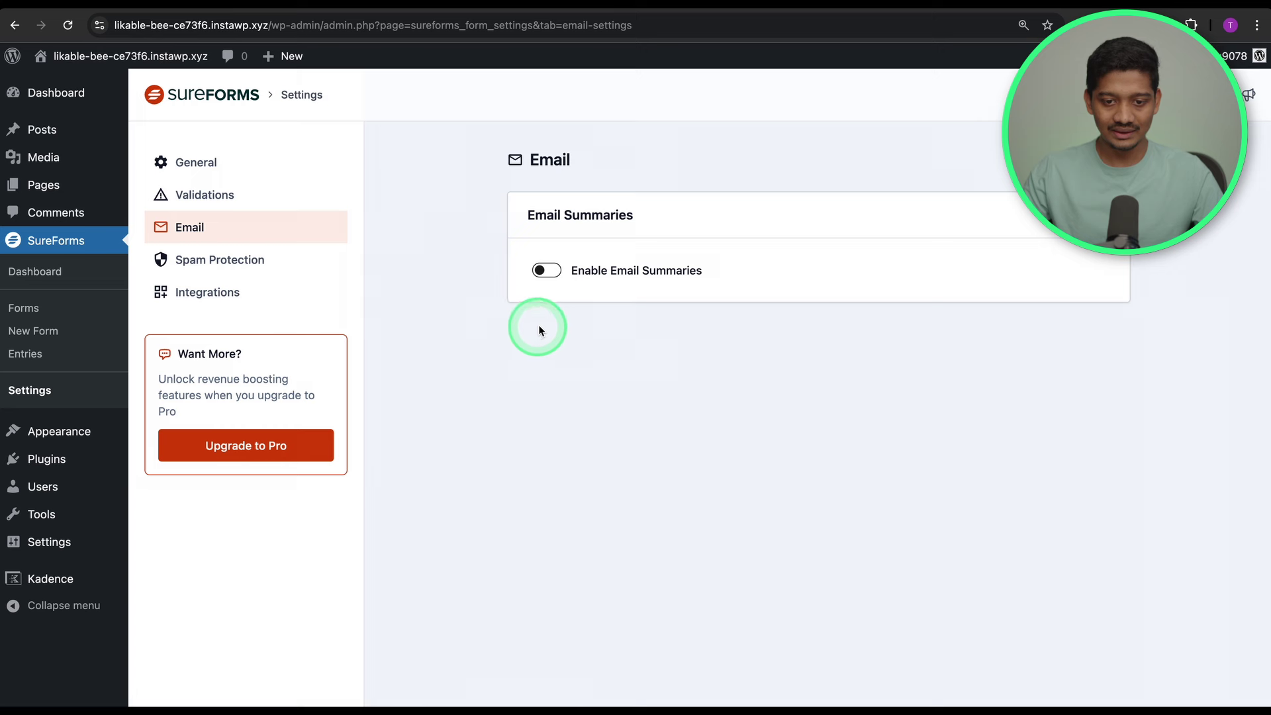
{"action": "left_click", "coordinate": [543, 270]}
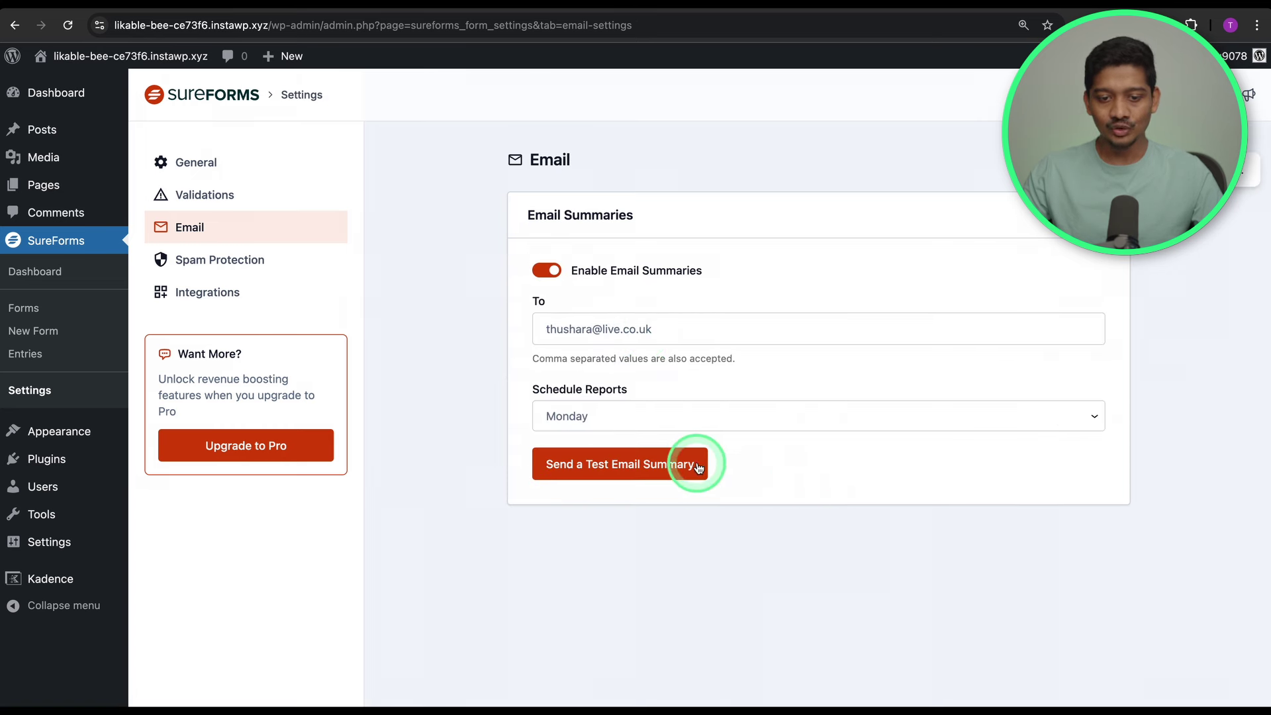
{"action": "left_click", "coordinate": [724, 414]}
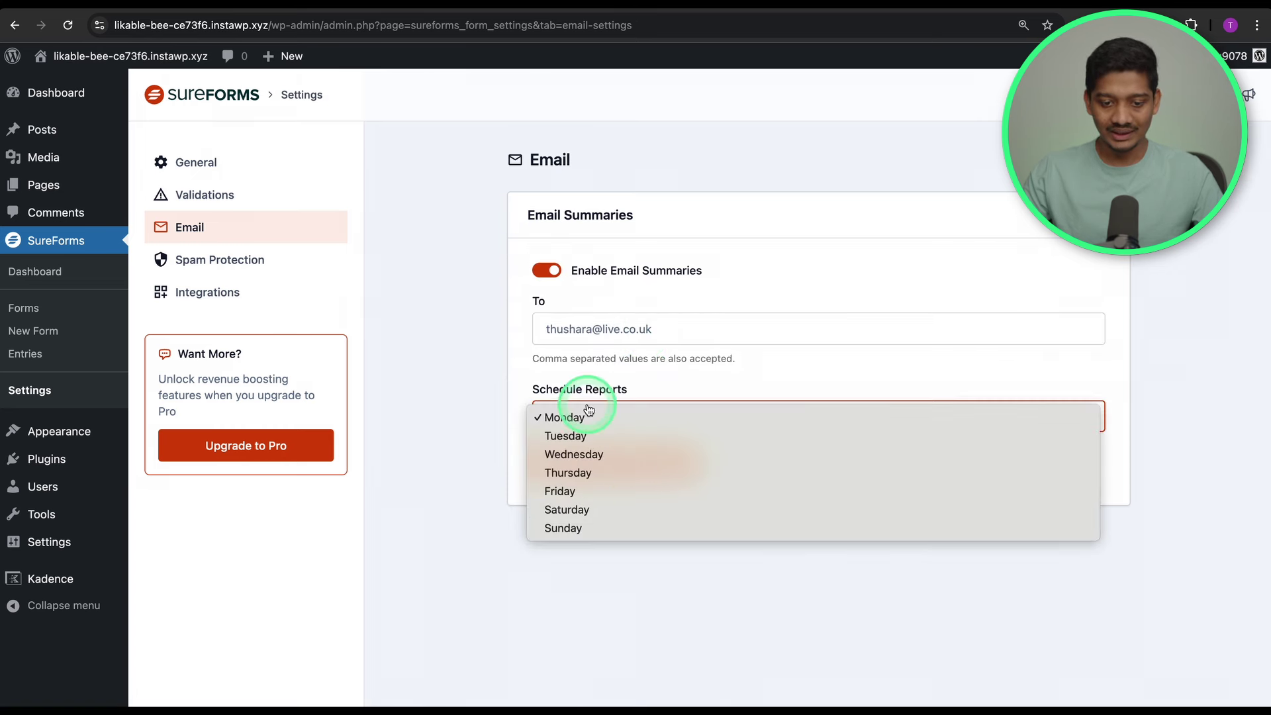
{"action": "left_click", "coordinate": [479, 364]}
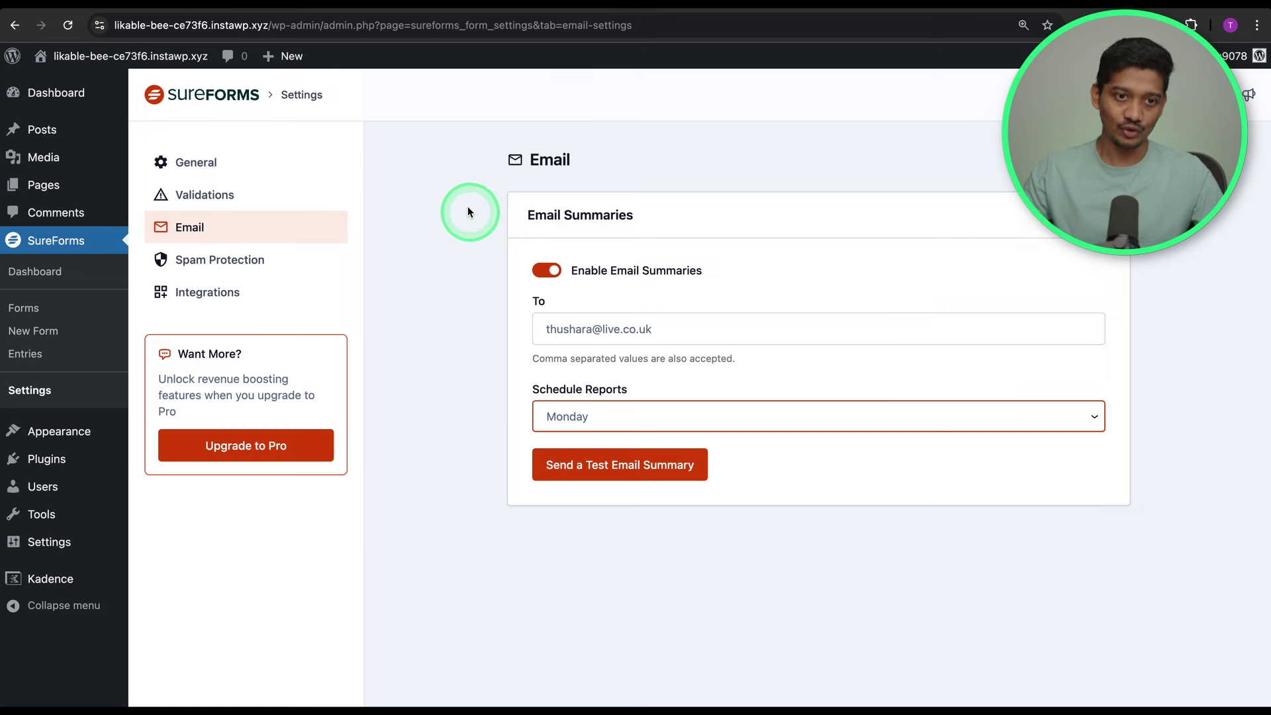
Look through the SureForms spam protection and integration settings, the forms list and the entries page
{"action": "left_click", "coordinate": [210, 259]}
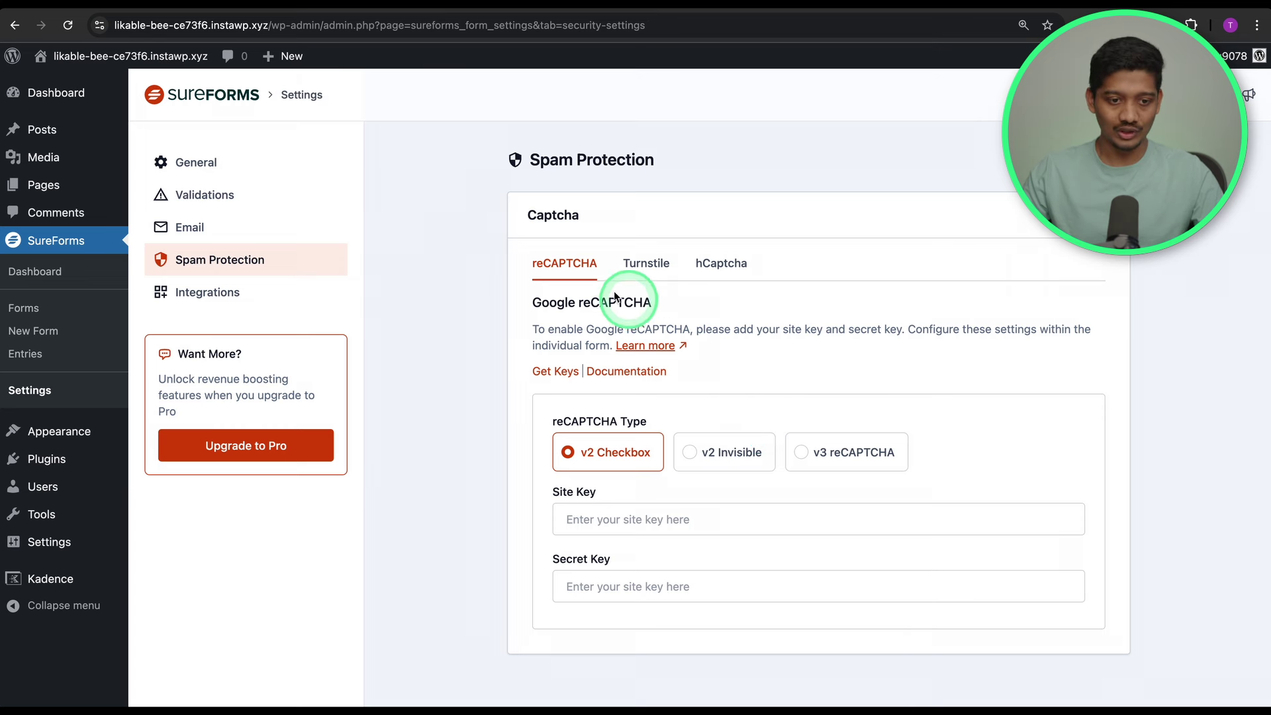
{"action": "left_click", "coordinate": [202, 293]}
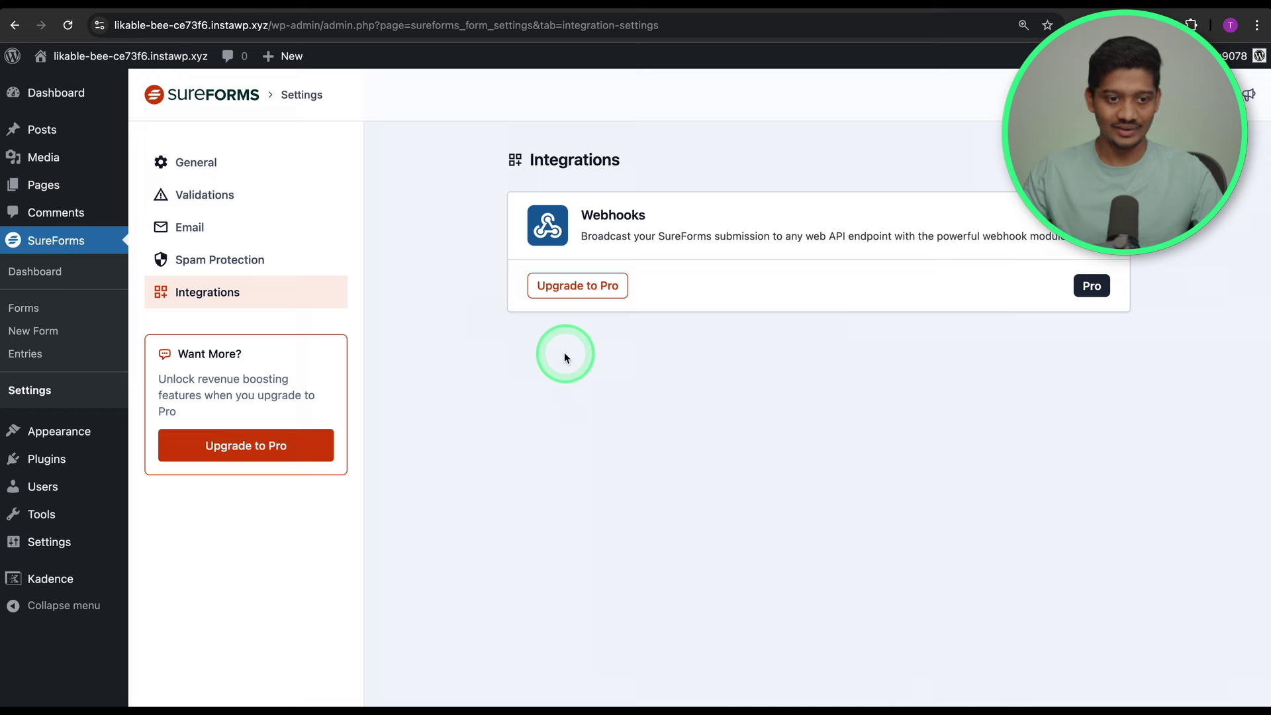
{"action": "left_click", "coordinate": [25, 312]}
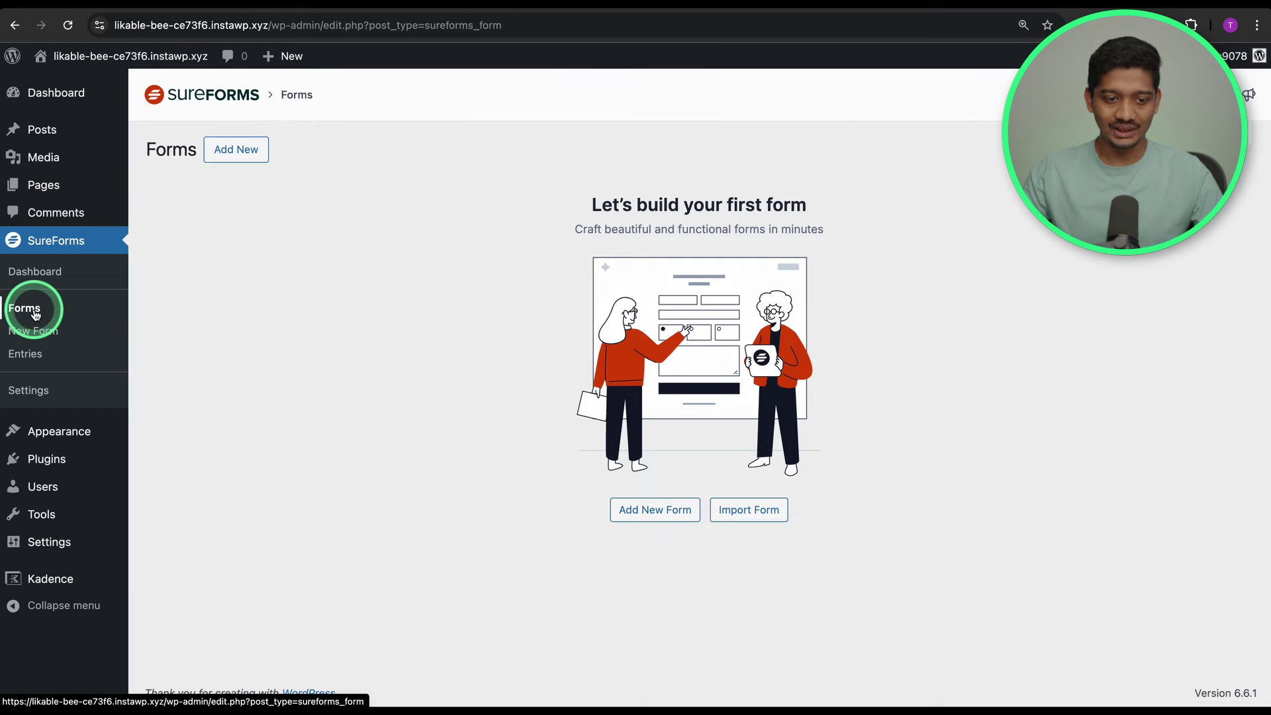
{"action": "left_click", "coordinate": [33, 356]}
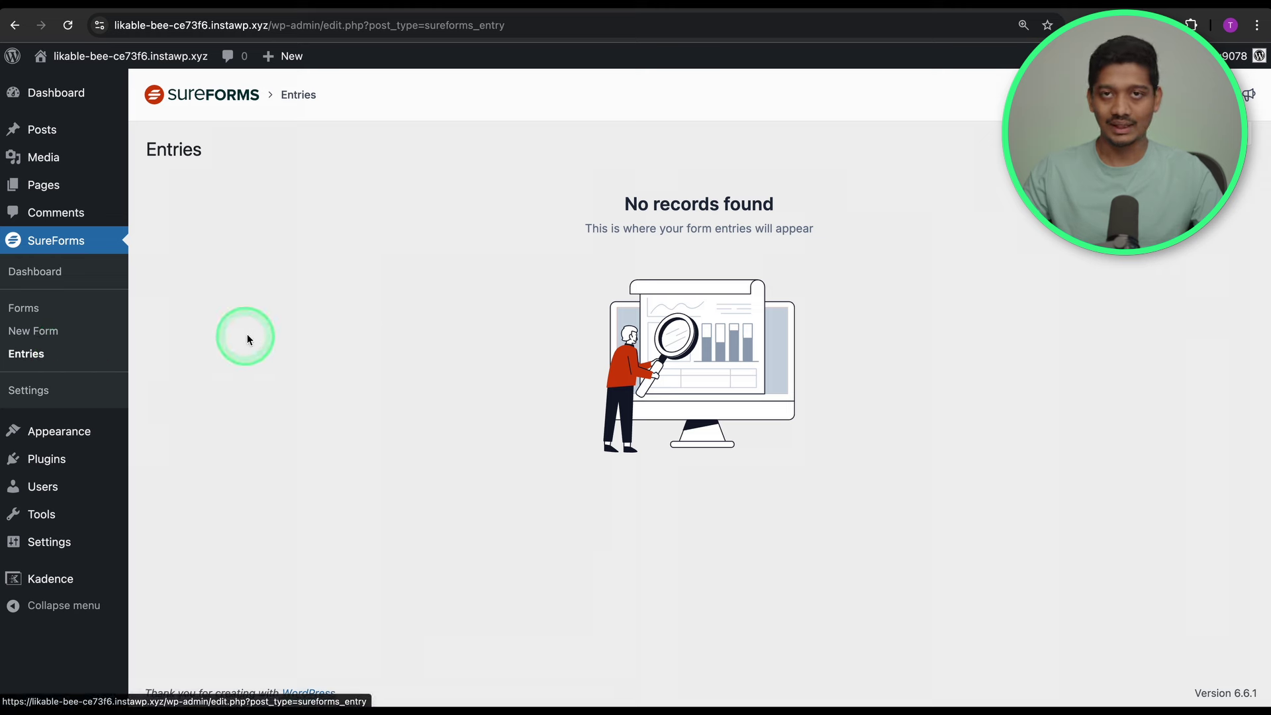
Generate an AI form for a web agency offering business, ecommerce and LMS websites, collecting name, company name, contact info and specific needs
{"action": "left_click", "coordinate": [64, 275]}
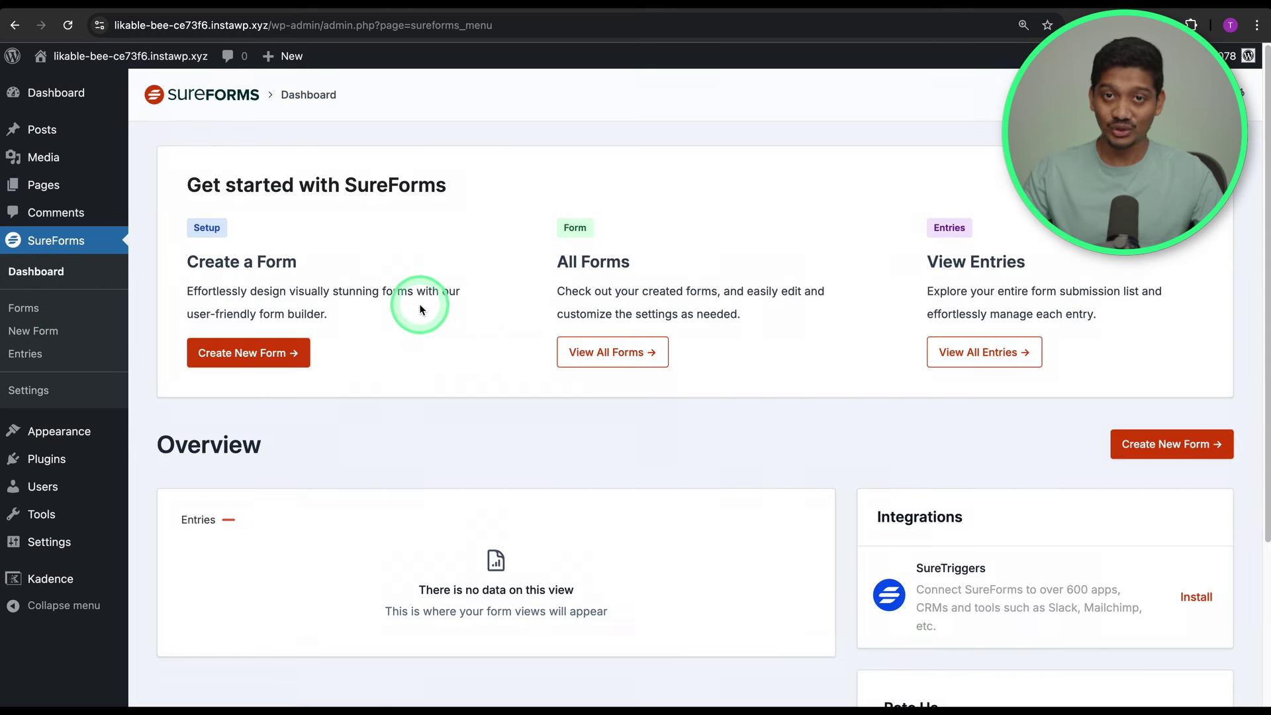
{"action": "left_click", "coordinate": [258, 355]}
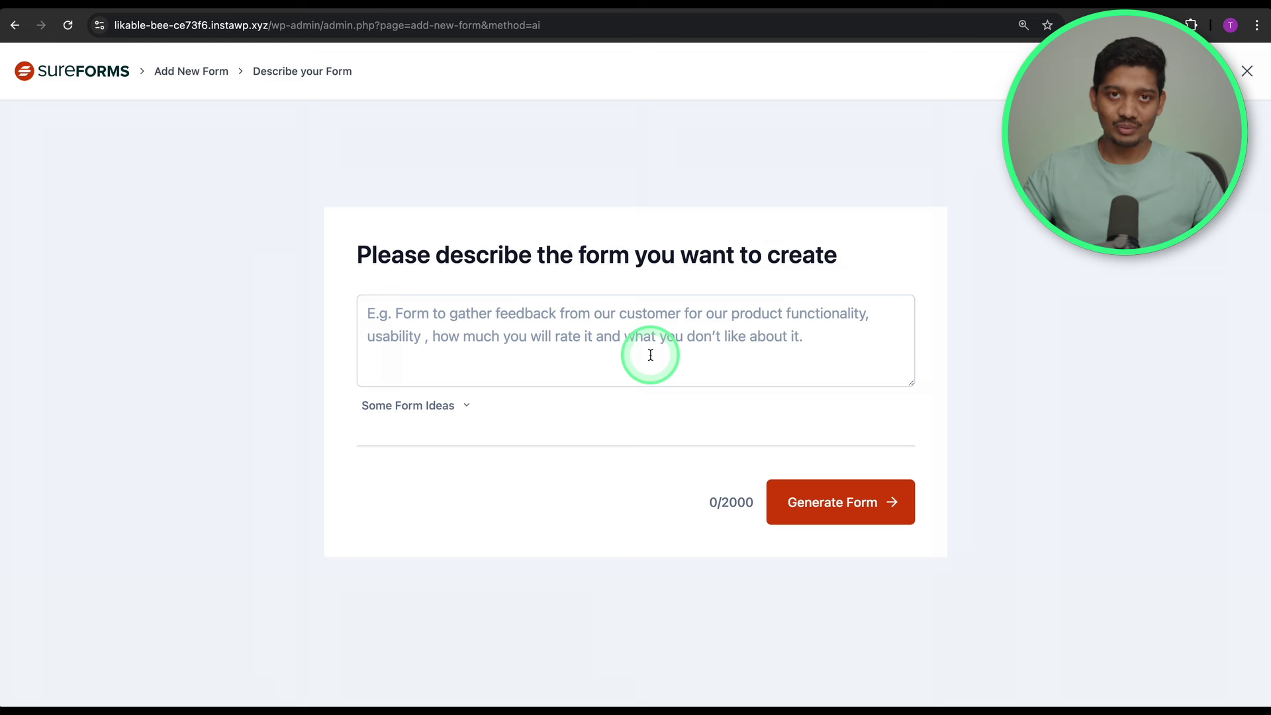
{"action": "left_click", "coordinate": [695, 326]}
{"action": "type", "text": "We are a web agency. Create a form to get information about website requirement of the user. We offer Business websites, ecommerce websites and LMS Websites. I want to collect their name, company name, contact info and brief information about specific needs."}
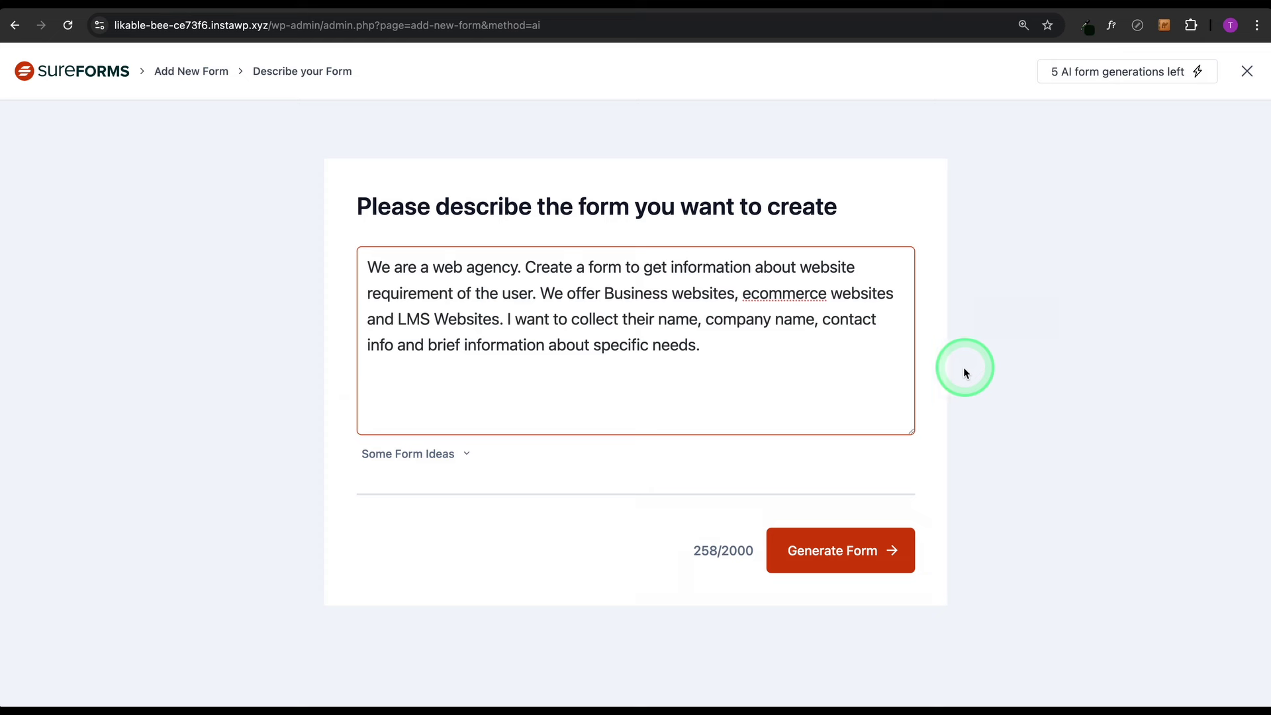
{"action": "left_click", "coordinate": [831, 557]}
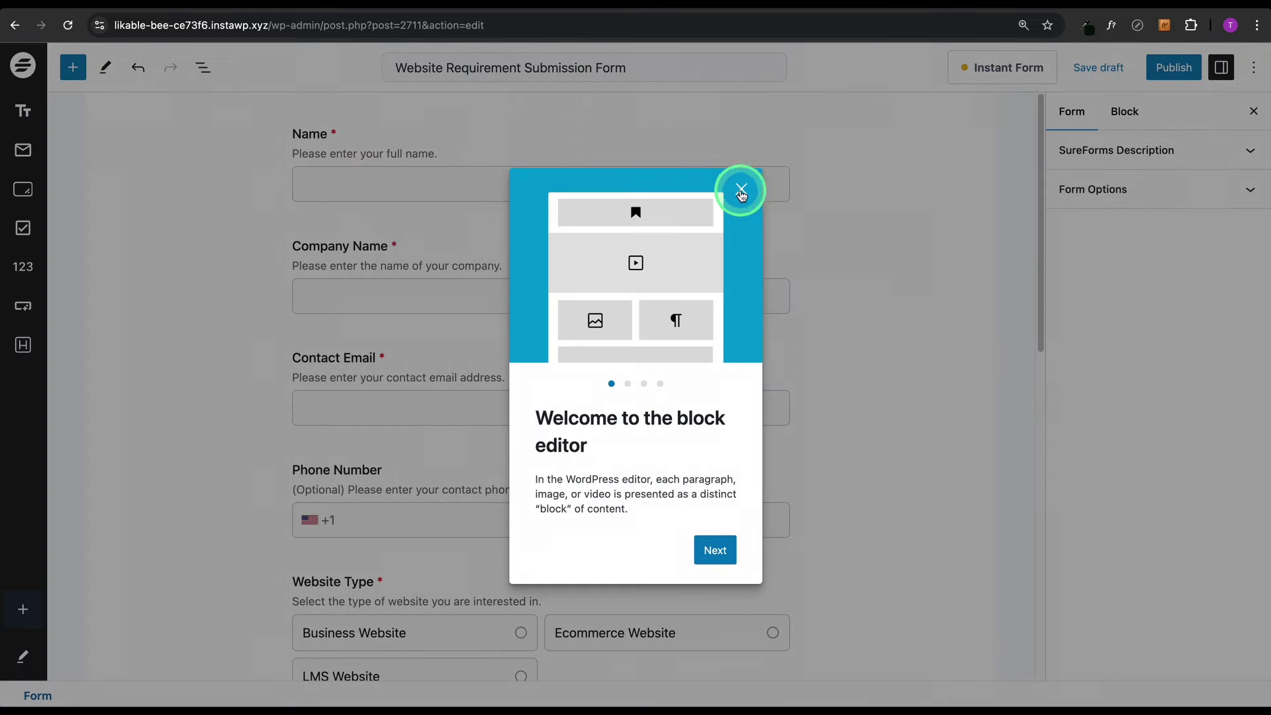
{"action": "left_click", "coordinate": [741, 192]}
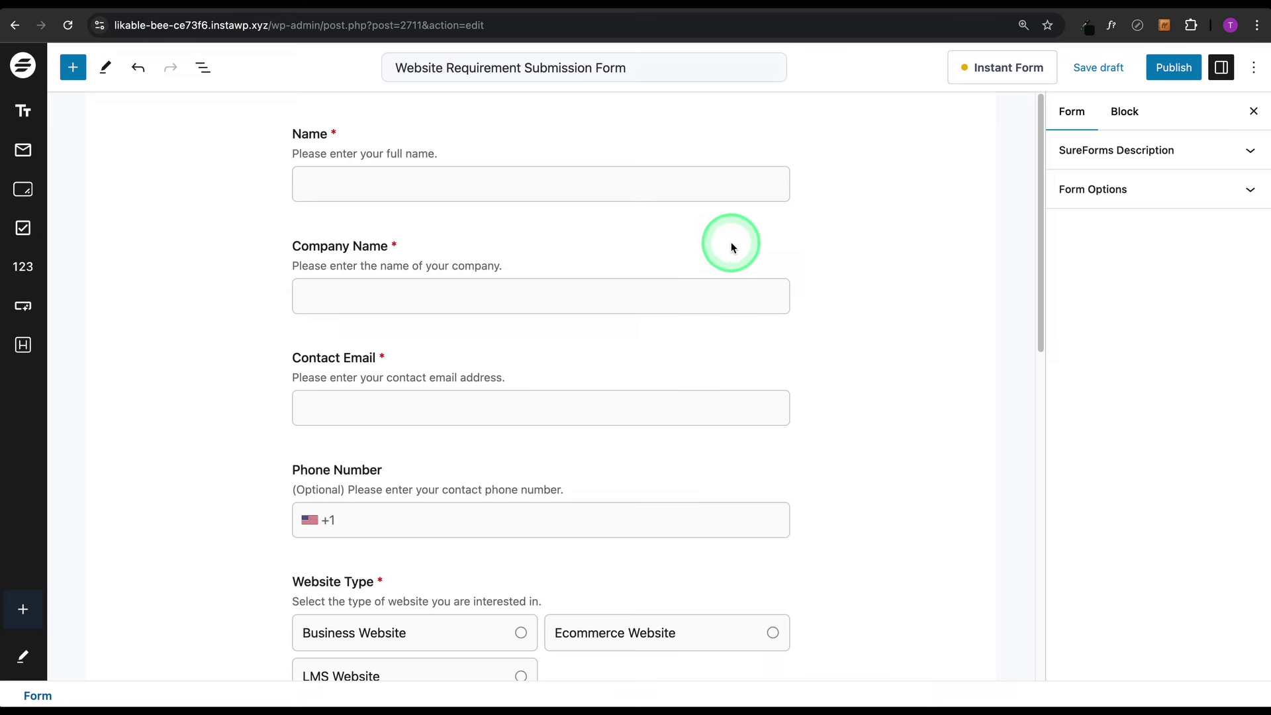
Review all fields of the generated Website Requirement Submission Form, from Name down to Preferred Contact Method
{"action": "scroll", "coordinate": [731, 247], "scroll_direction": "down", "scroll_amount": 1}
{"action": "scroll", "coordinate": [500, 276], "scroll_direction": "down", "scroll_amount": 2}
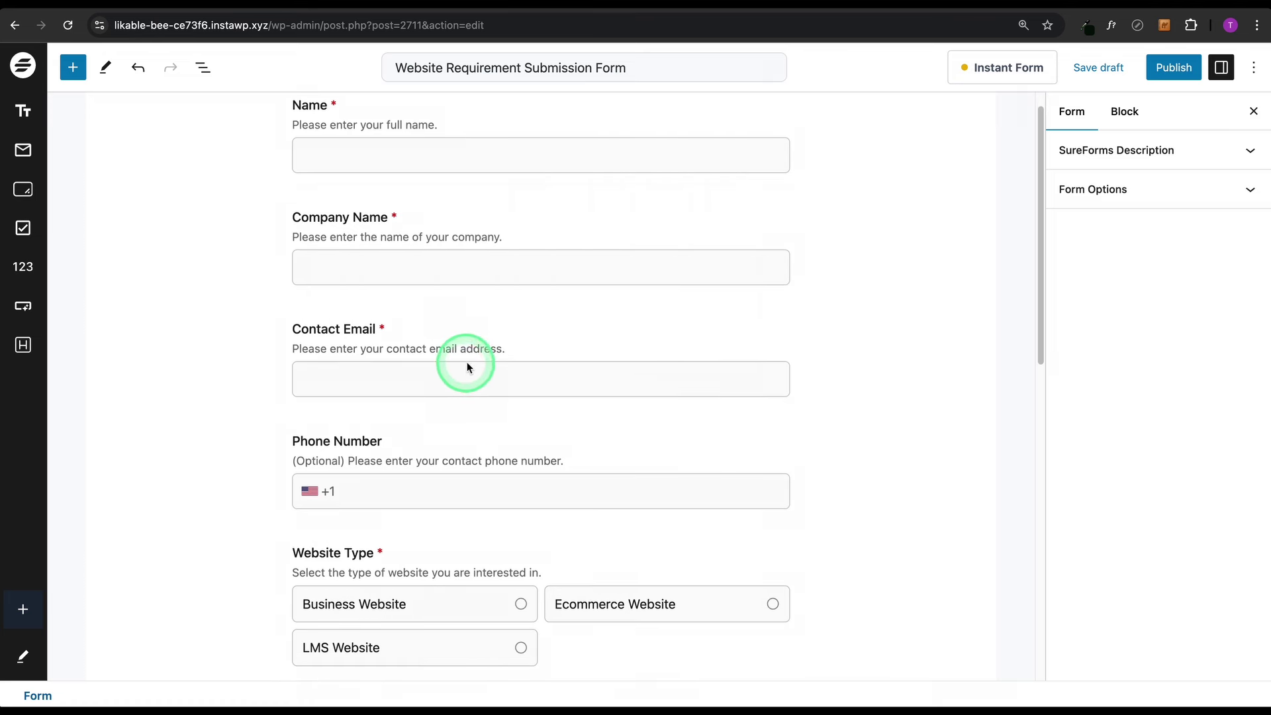
{"action": "scroll", "coordinate": [503, 424], "scroll_direction": "down", "scroll_amount": 2}
{"action": "scroll", "coordinate": [530, 417], "scroll_direction": "down", "scroll_amount": 3}
{"action": "scroll", "coordinate": [583, 404], "scroll_direction": "down", "scroll_amount": 5}
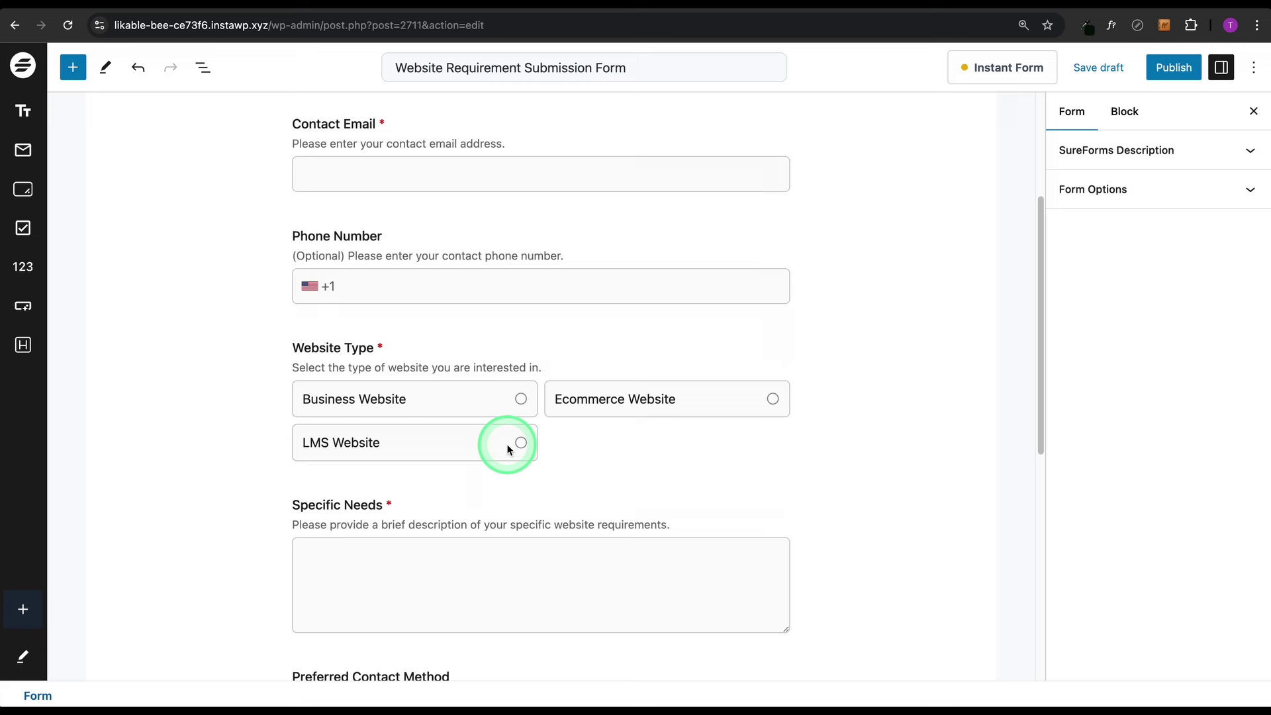
{"action": "scroll", "coordinate": [596, 438], "scroll_direction": "down", "scroll_amount": 2}
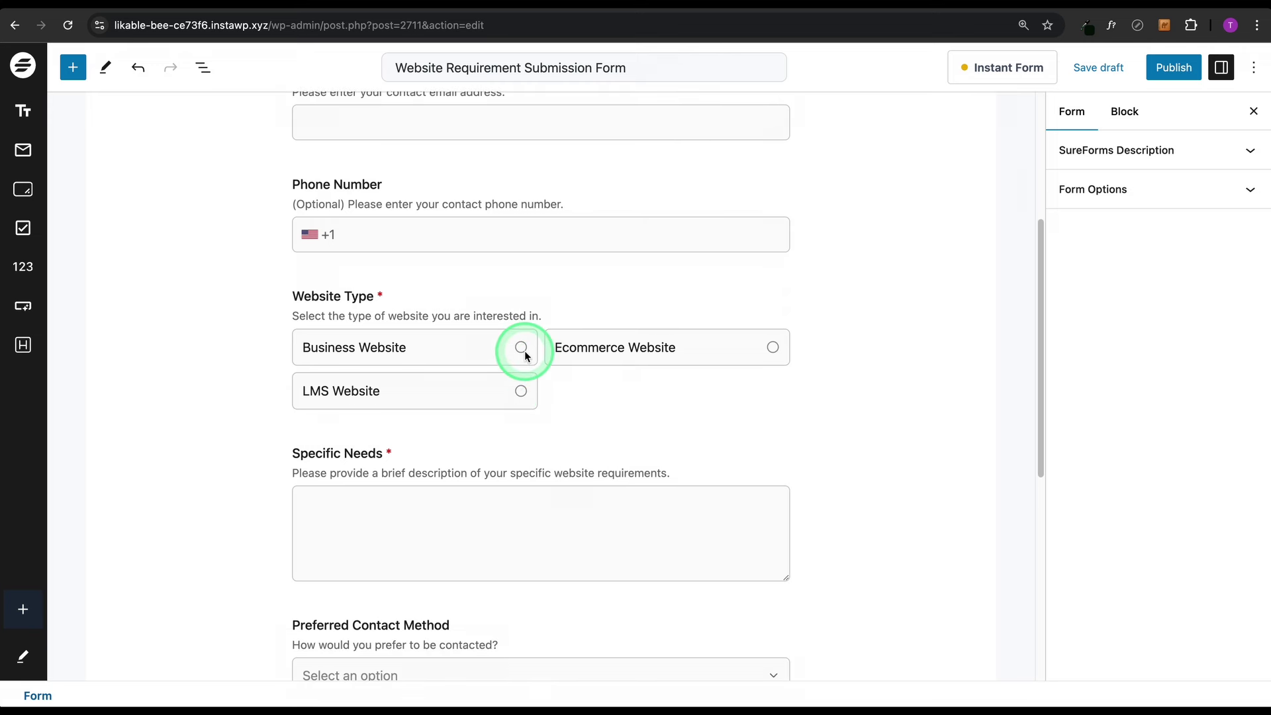
{"action": "scroll", "coordinate": [596, 317], "scroll_direction": "down", "scroll_amount": 3}
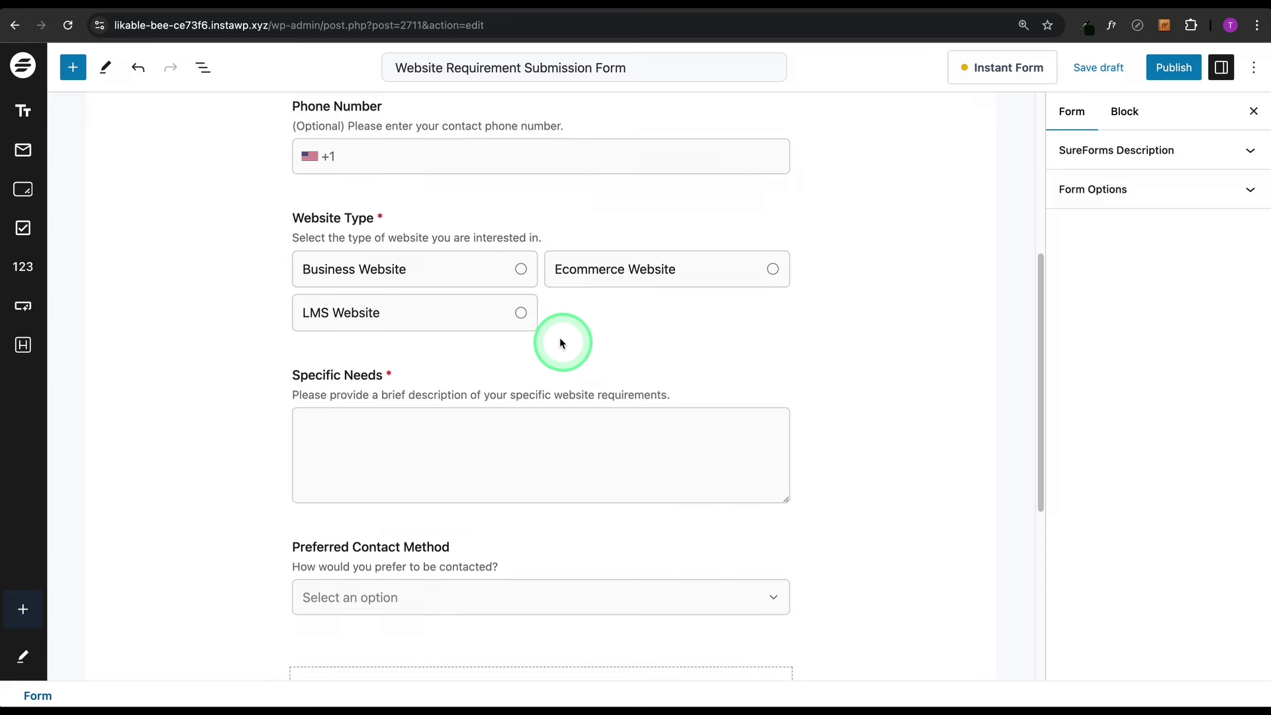
{"action": "scroll", "coordinate": [505, 431], "scroll_direction": "down", "scroll_amount": 1}
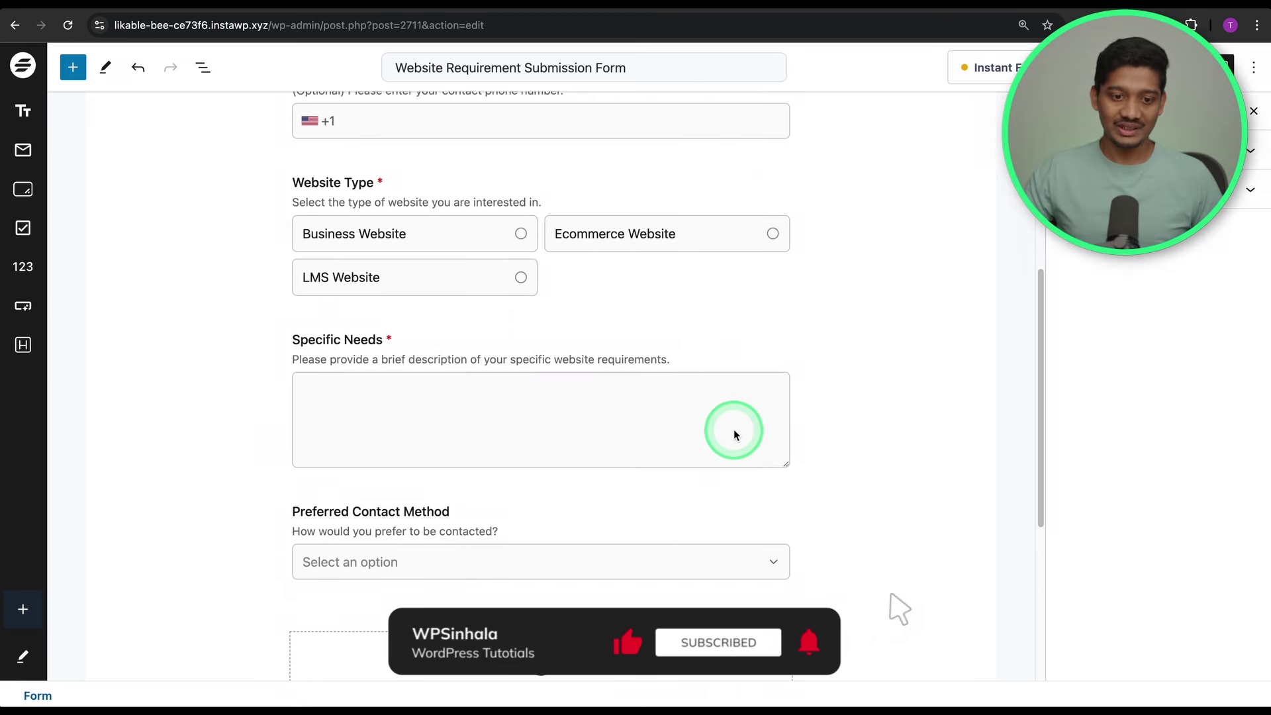
{"action": "scroll", "coordinate": [715, 408], "scroll_direction": "down", "scroll_amount": 4}
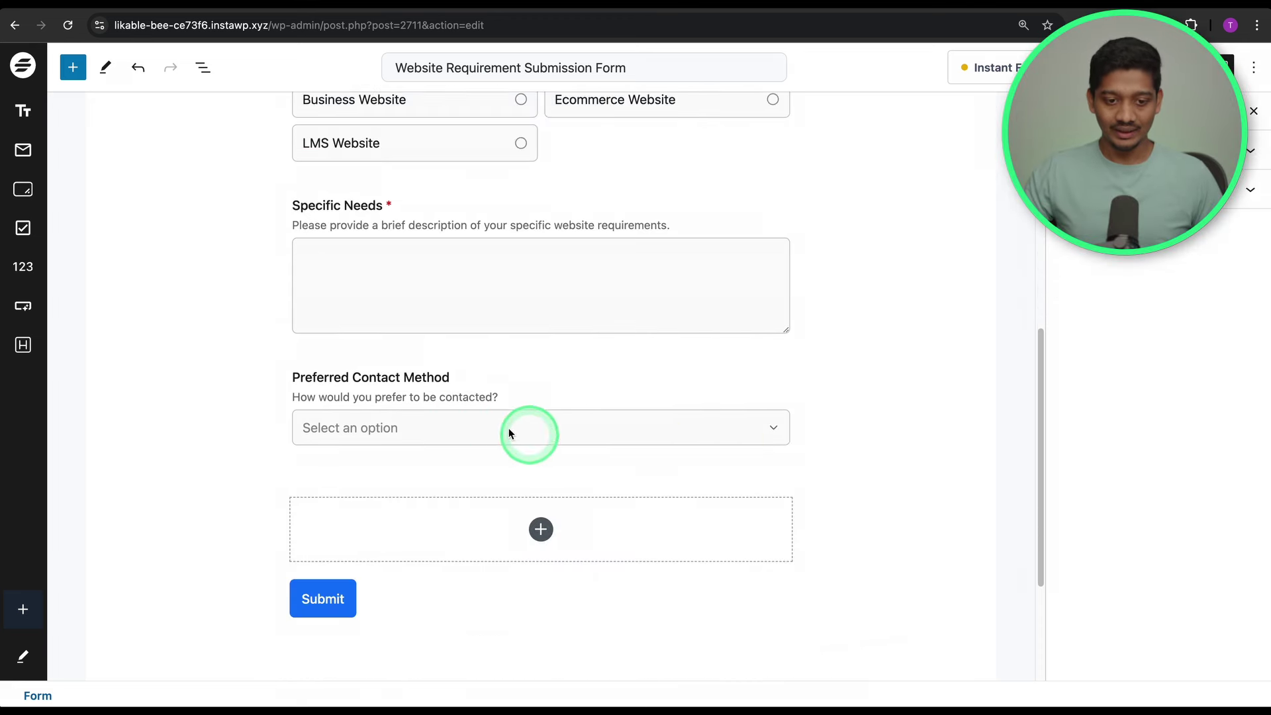
Check the options of the Preferred Contact Method dropdown and delete that field from the form
{"action": "left_click", "coordinate": [480, 399]}
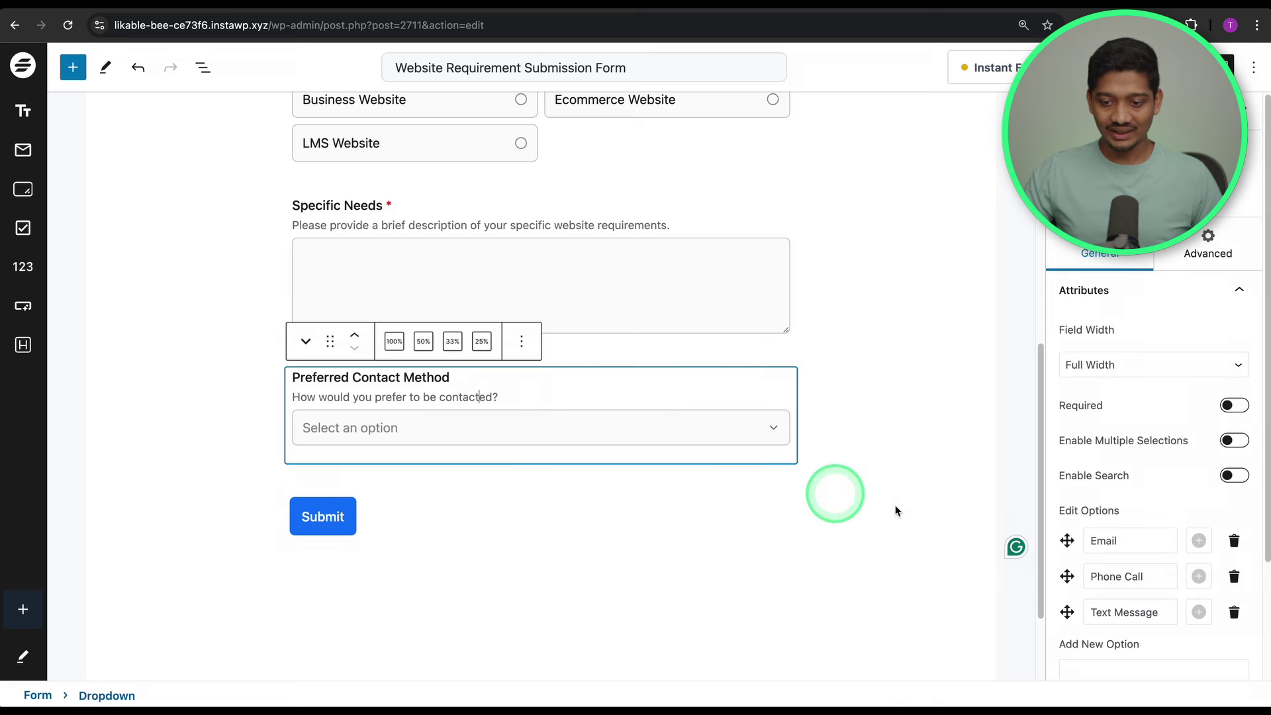
{"action": "scroll", "coordinate": [1110, 498], "scroll_direction": "down", "scroll_amount": 1}
{"action": "left_click", "coordinate": [1122, 475]}
{"action": "left_click", "coordinate": [1140, 508]}
{"action": "left_click", "coordinate": [1124, 544]}
{"action": "left_click", "coordinate": [761, 438]}
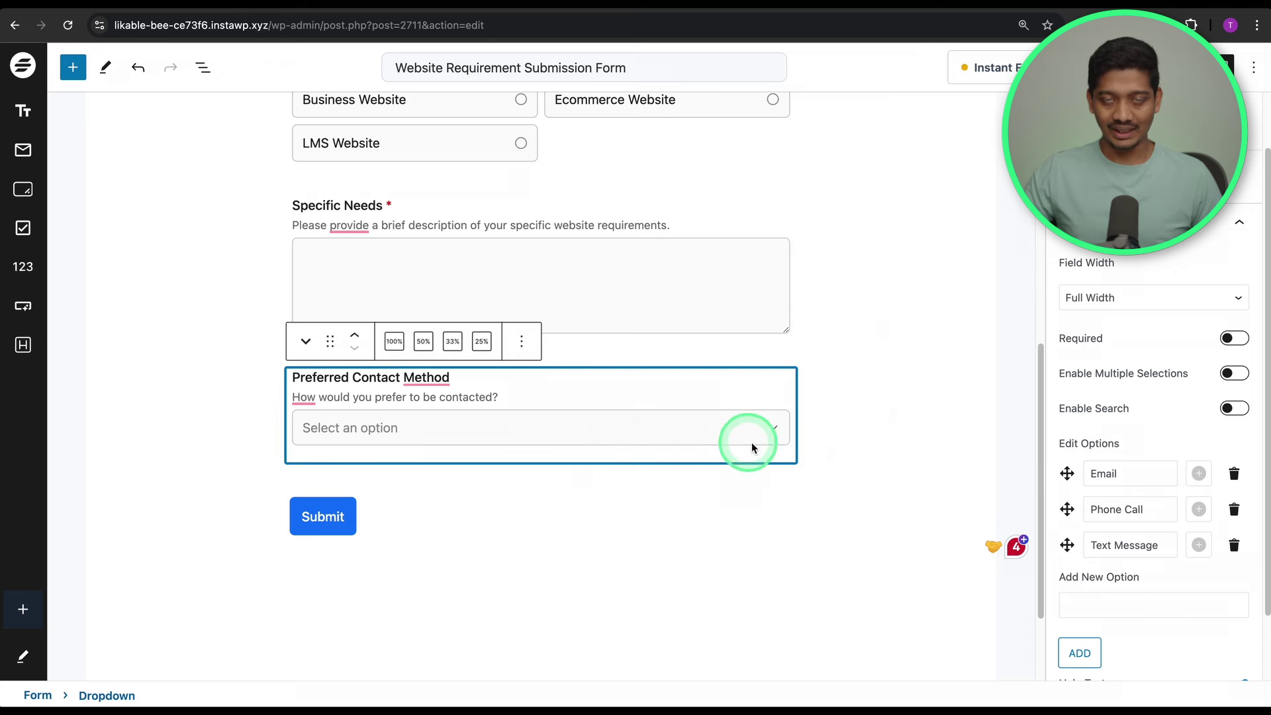
{"action": "left_click", "coordinate": [521, 342]}
{"action": "left_click", "coordinate": [536, 568]}
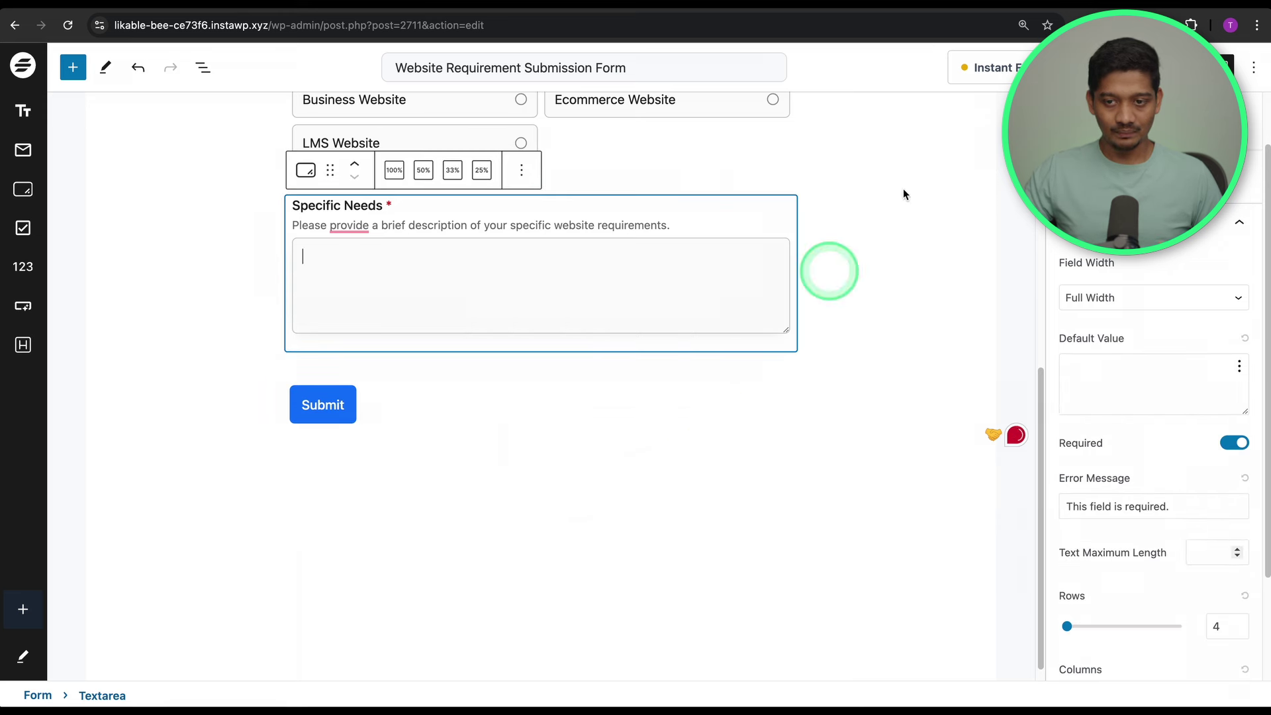
{"action": "left_click", "coordinate": [932, 230]}
Review the form and look through the available general fields and SureForms Pro fields that can be added
{"action": "scroll", "coordinate": [897, 357], "scroll_direction": "up", "scroll_amount": 8}
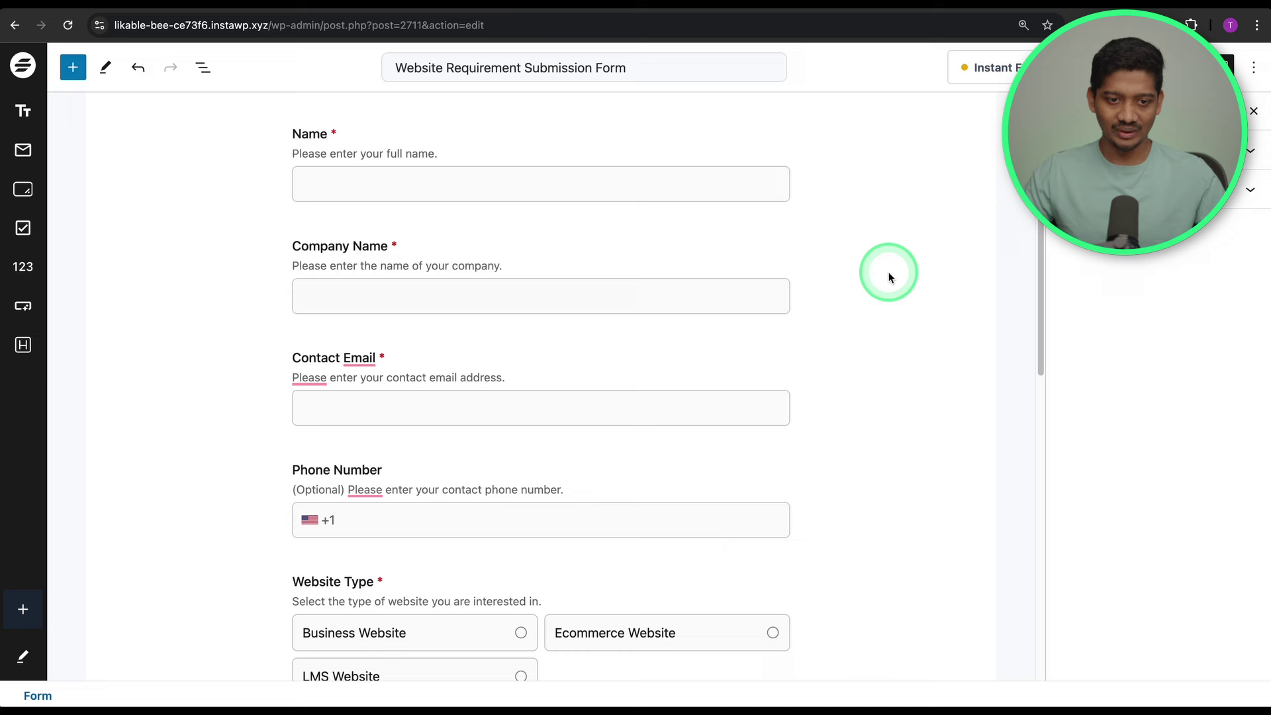
{"action": "scroll", "coordinate": [878, 243], "scroll_direction": "down", "scroll_amount": 8}
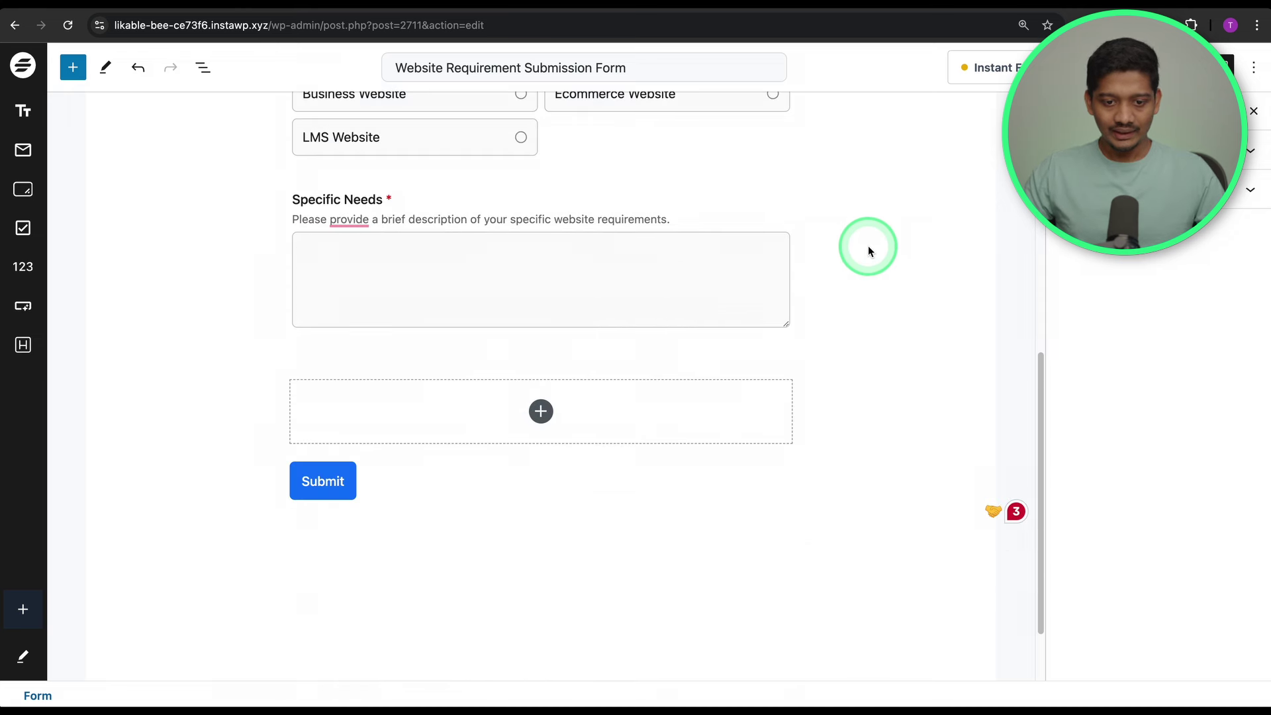
{"action": "left_click", "coordinate": [541, 412]}
{"action": "scroll", "coordinate": [685, 384], "scroll_direction": "down", "scroll_amount": 1}
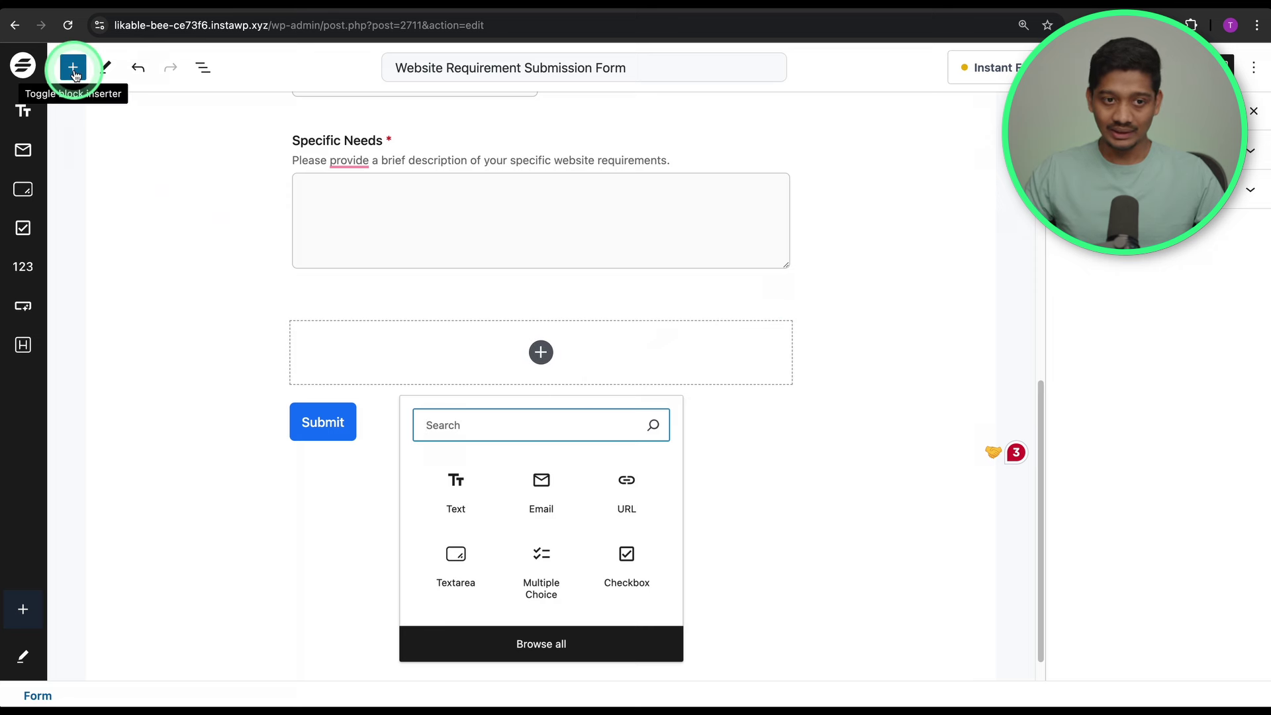
{"action": "left_click", "coordinate": [70, 69]}
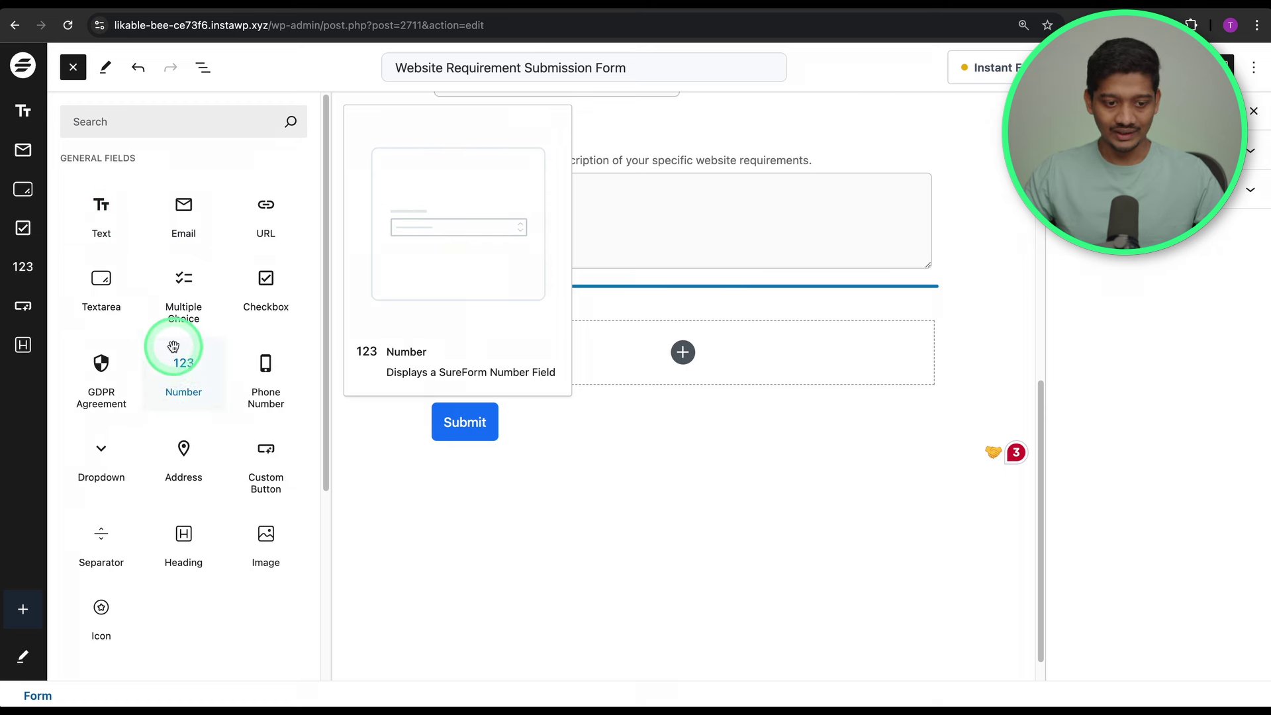
{"action": "scroll", "coordinate": [177, 364], "scroll_direction": "down", "scroll_amount": 5}
{"action": "scroll", "coordinate": [110, 586], "scroll_direction": "down", "scroll_amount": 2}
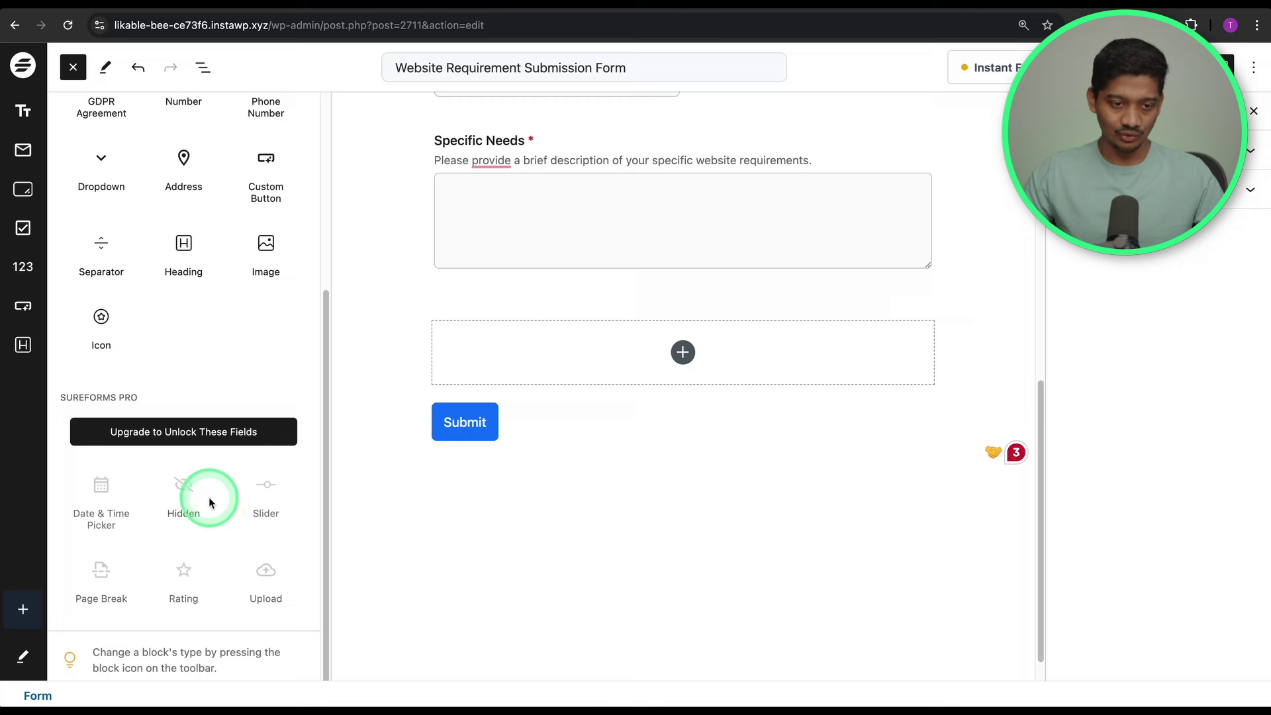
{"action": "scroll", "coordinate": [210, 504], "scroll_direction": "up", "scroll_amount": 2}
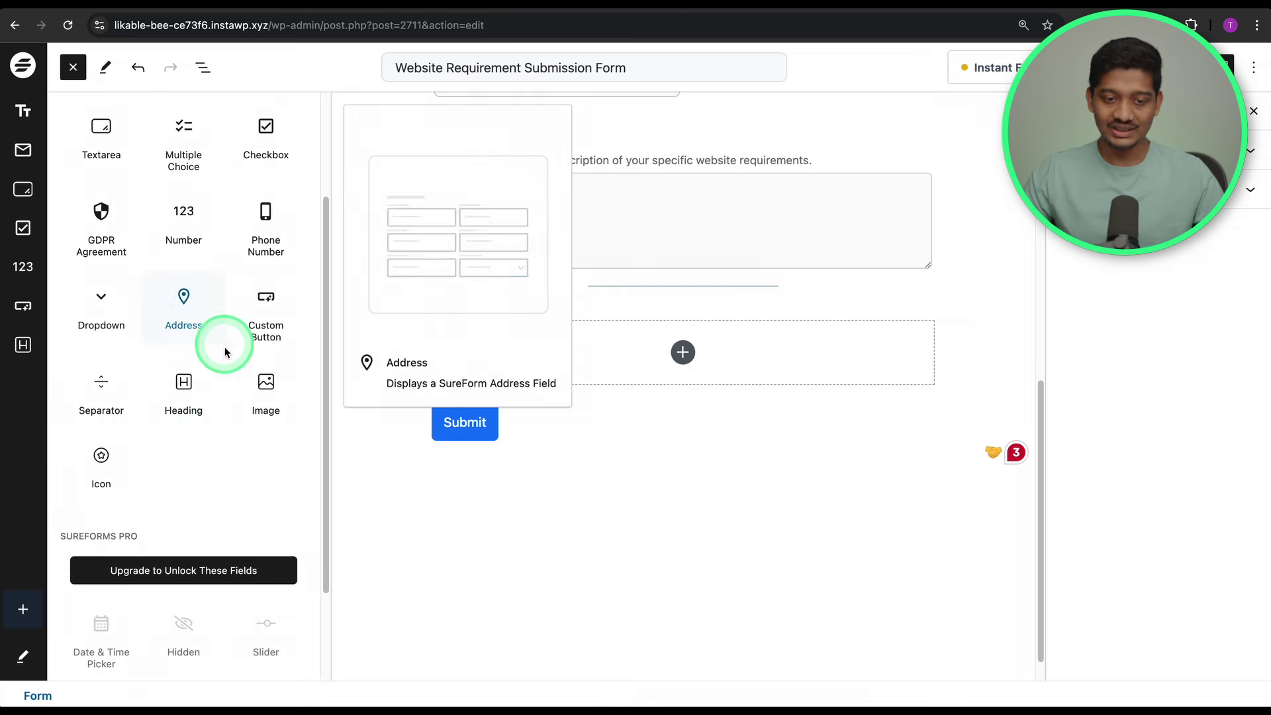
{"action": "scroll", "coordinate": [178, 364], "scroll_direction": "up", "scroll_amount": 1}
{"action": "scroll", "coordinate": [177, 364], "scroll_direction": "up", "scroll_amount": 1}
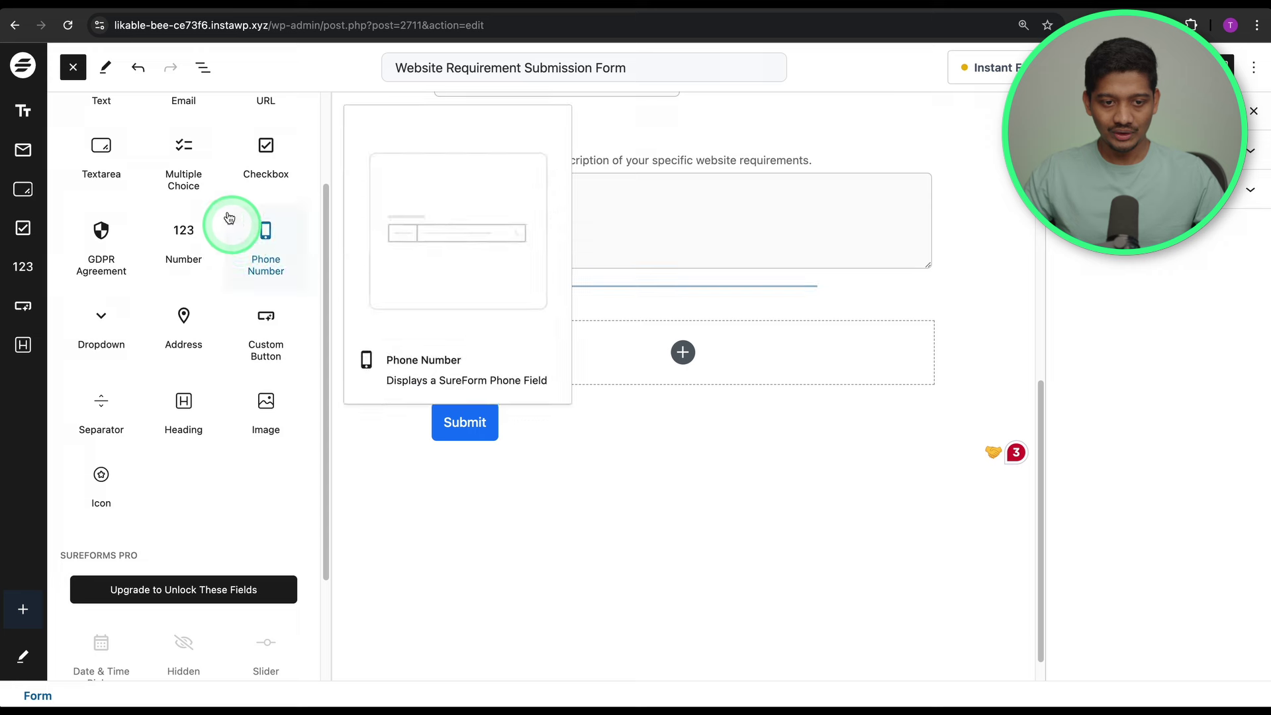
Add a Textarea field below Specific Needs and delete it from the form again
{"action": "left_click_drag", "start_coordinate": [119, 163], "coordinate": [771, 378]}
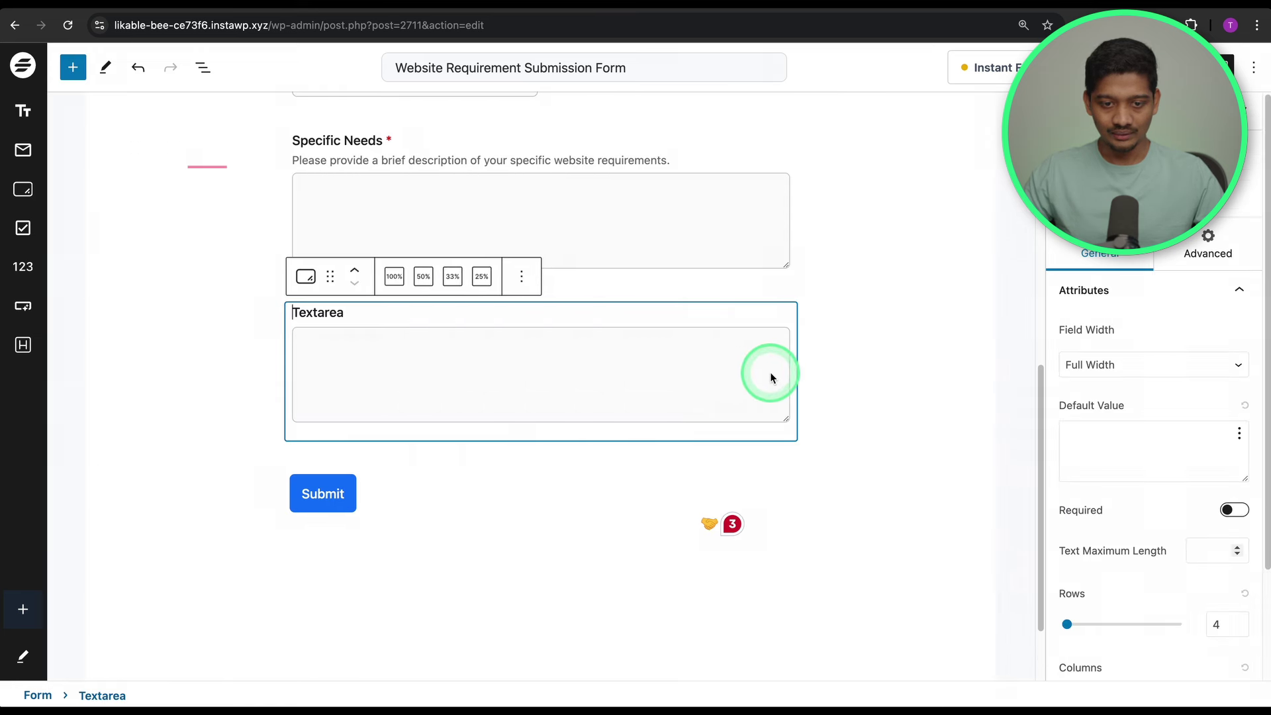
{"action": "left_click", "coordinate": [522, 277]}
{"action": "left_click", "coordinate": [576, 502]}
Try the label First Name on the Name field and restore its label to Name
{"action": "scroll", "coordinate": [719, 410], "scroll_direction": "up", "scroll_amount": 10}
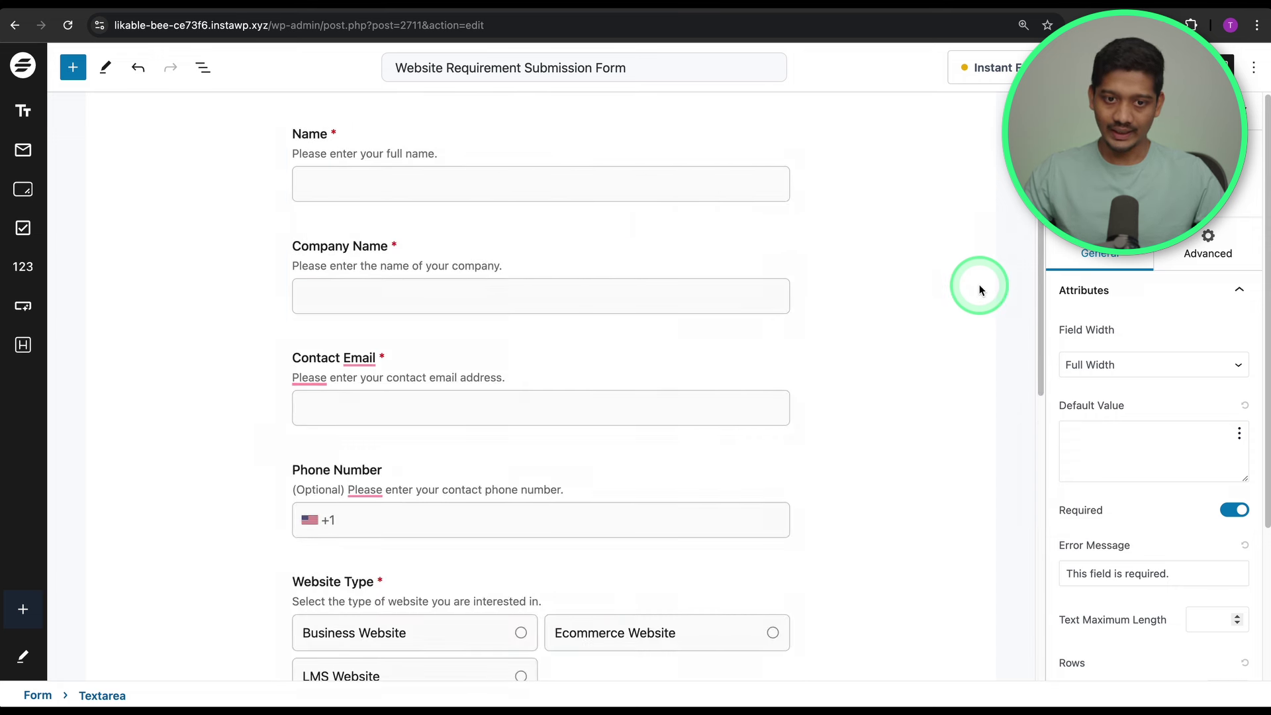
{"action": "left_click", "coordinate": [483, 151]}
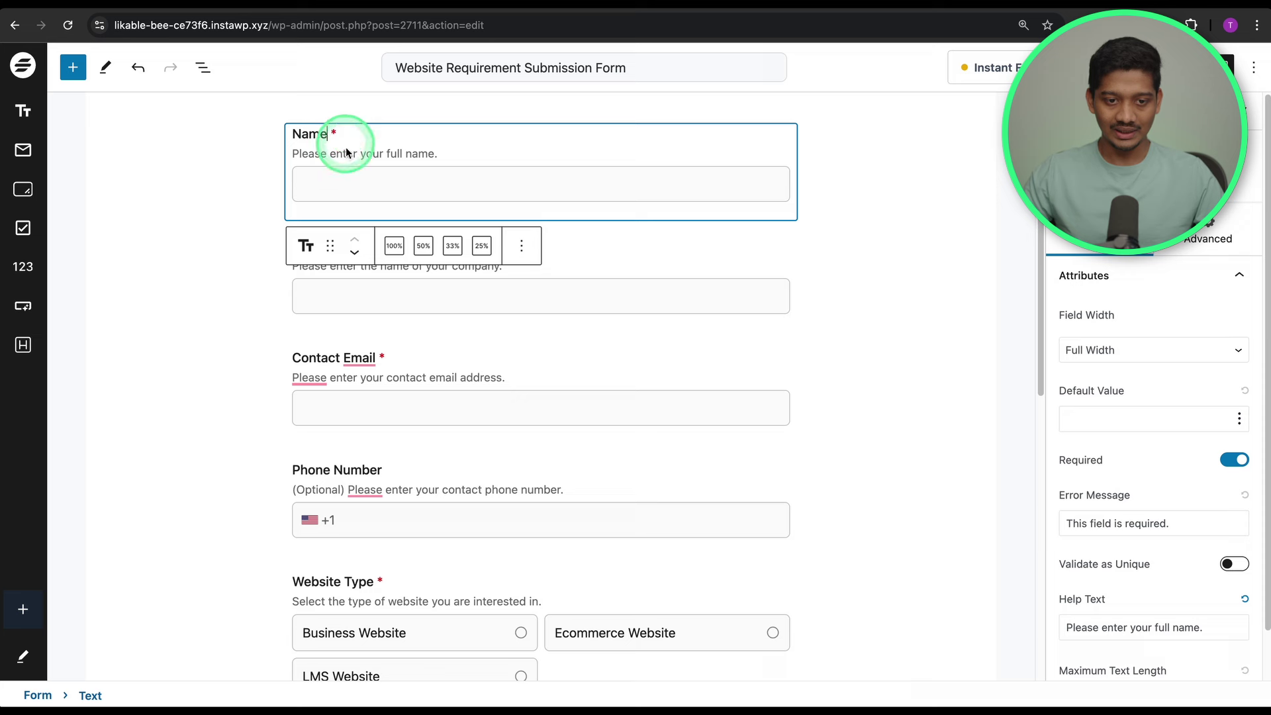
{"action": "left_click", "coordinate": [533, 177]}
{"action": "type", "text": "First"}
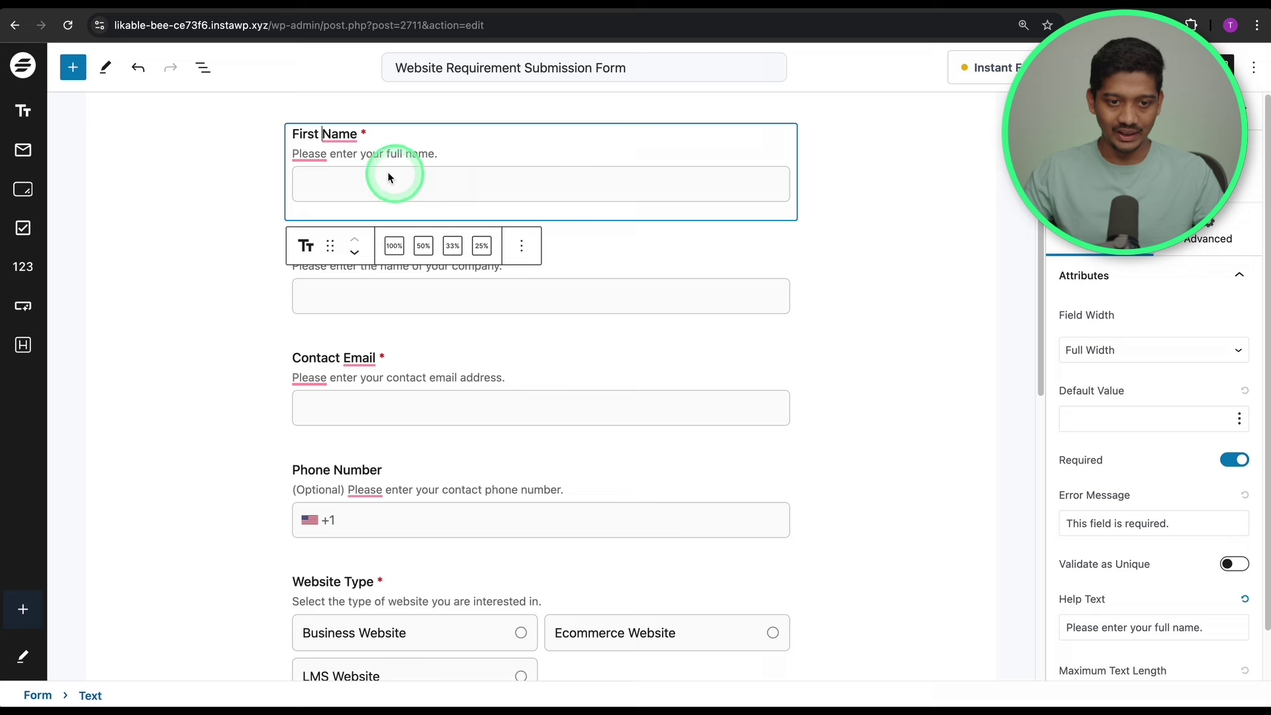
{"action": "triple_click", "coordinate": [355, 159]}
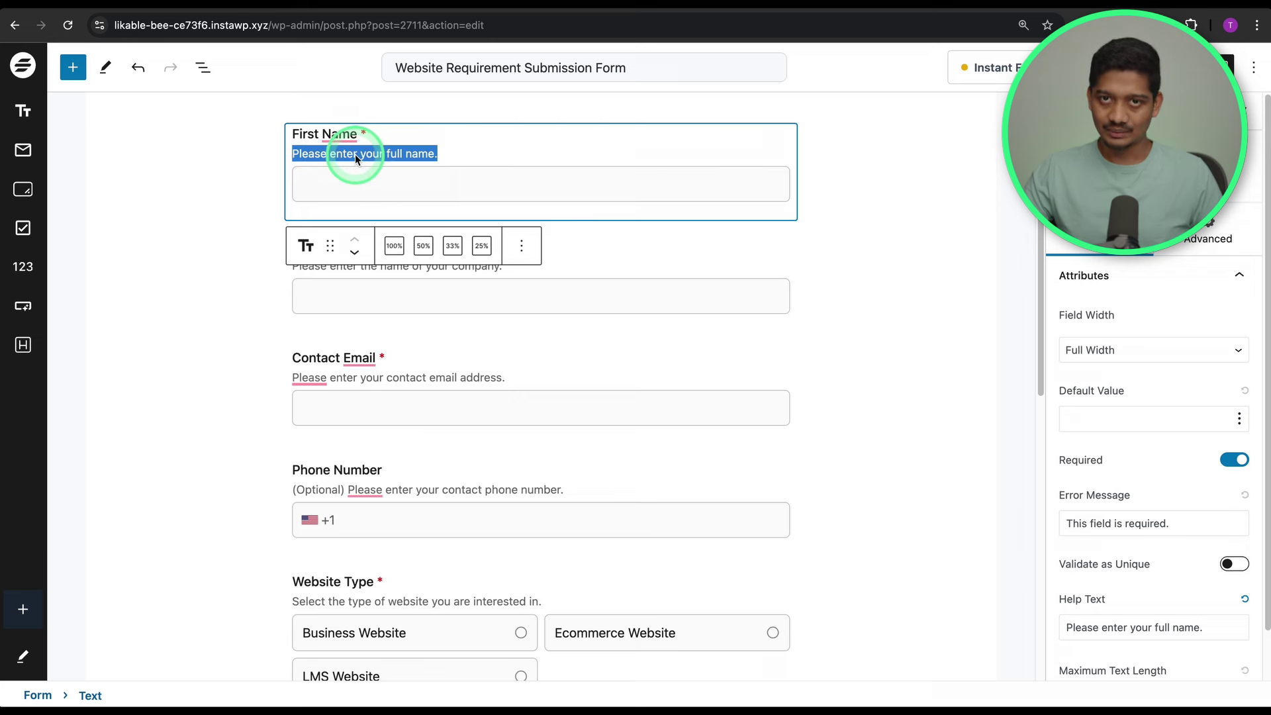
{"action": "double_click", "coordinate": [301, 134]}
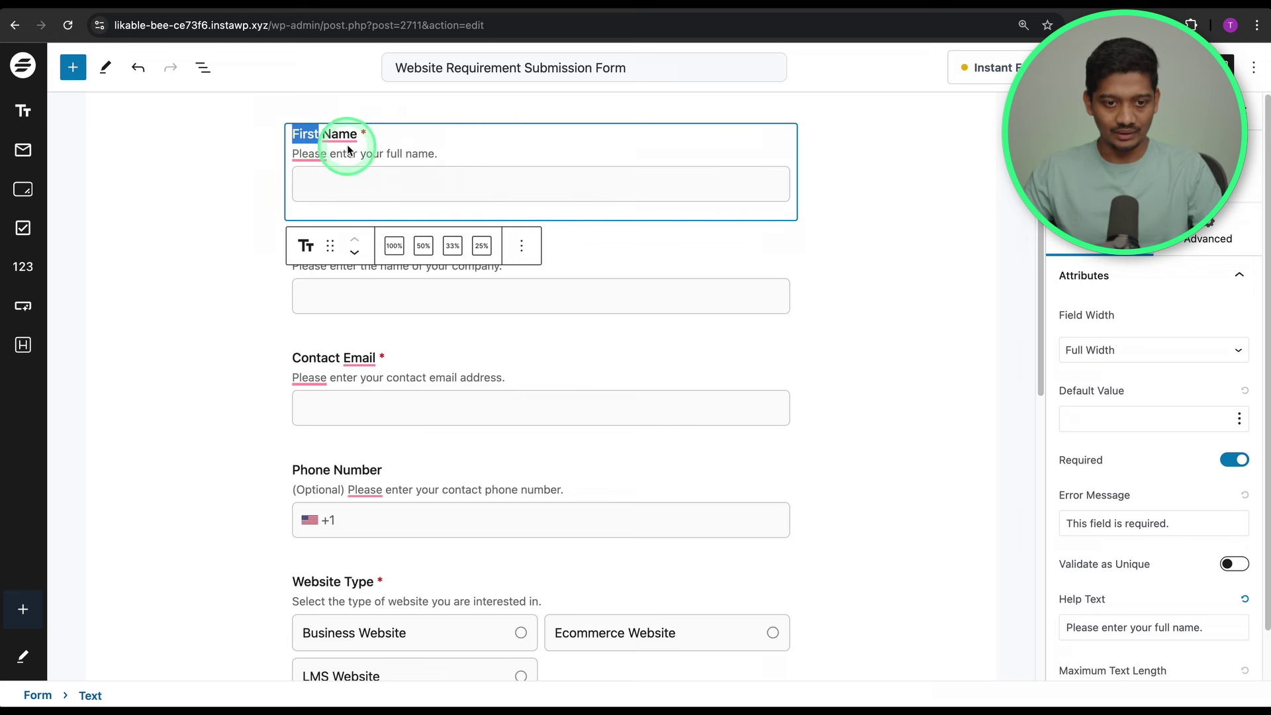
{"action": "key", "text": "BackSpace"}
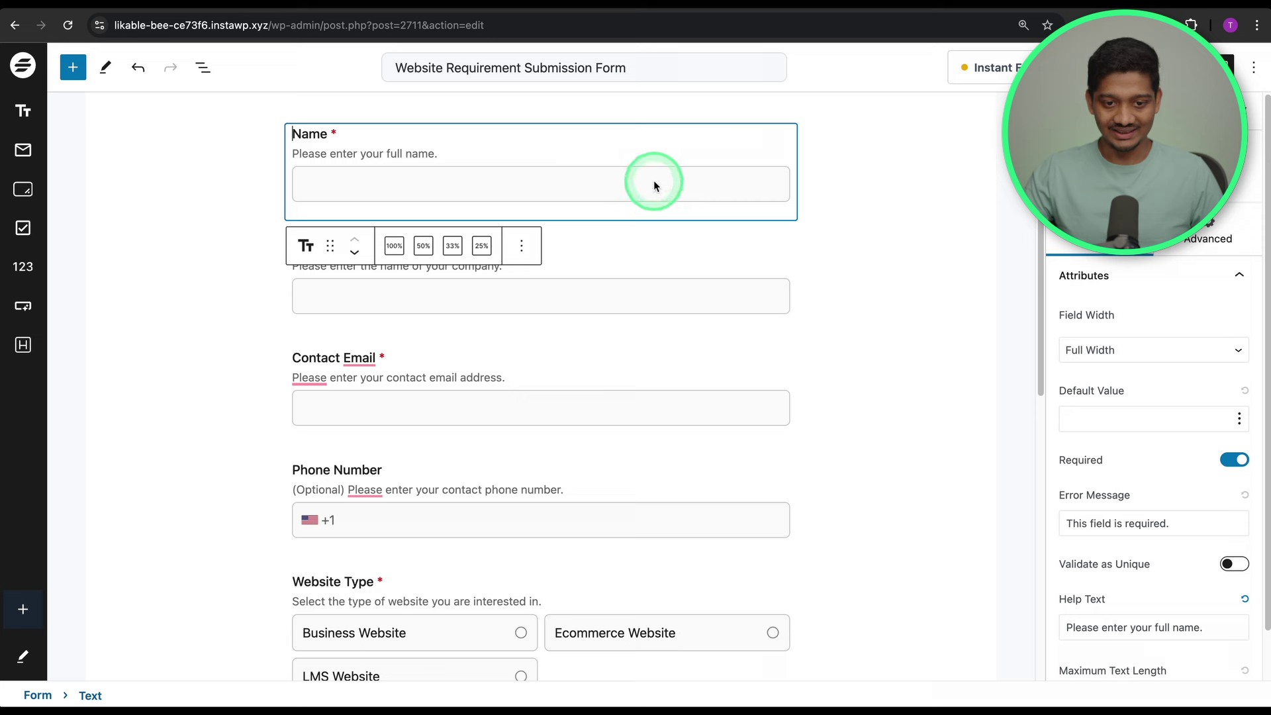
Try the 50% and 33% widths on the Name field and return it to 100%
{"action": "left_click", "coordinate": [424, 247]}
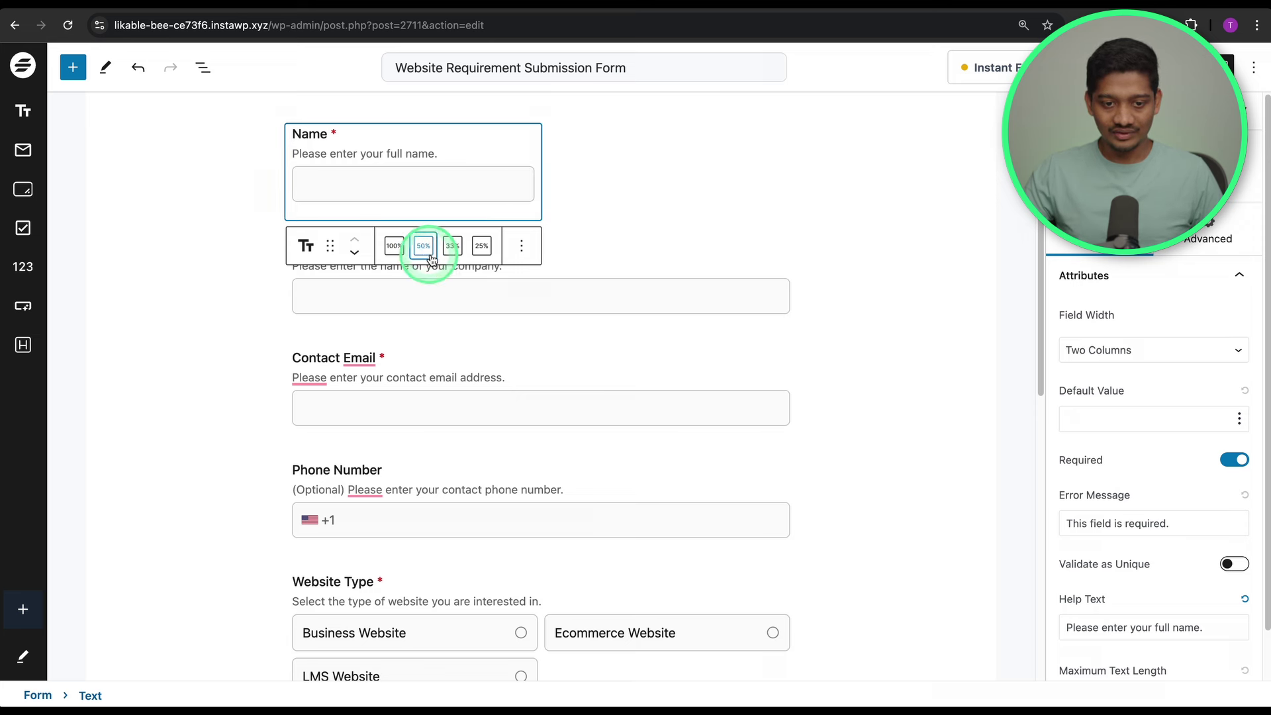
{"action": "left_click", "coordinate": [454, 247]}
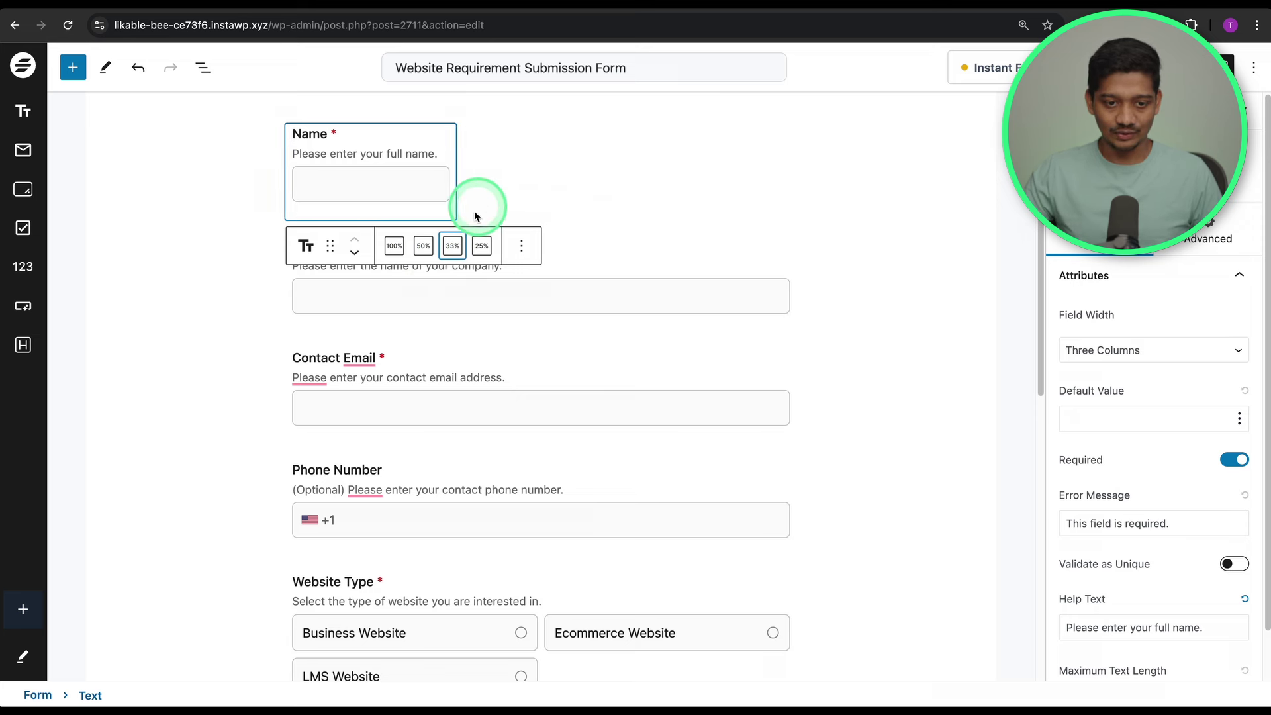
{"action": "left_click", "coordinate": [395, 247]}
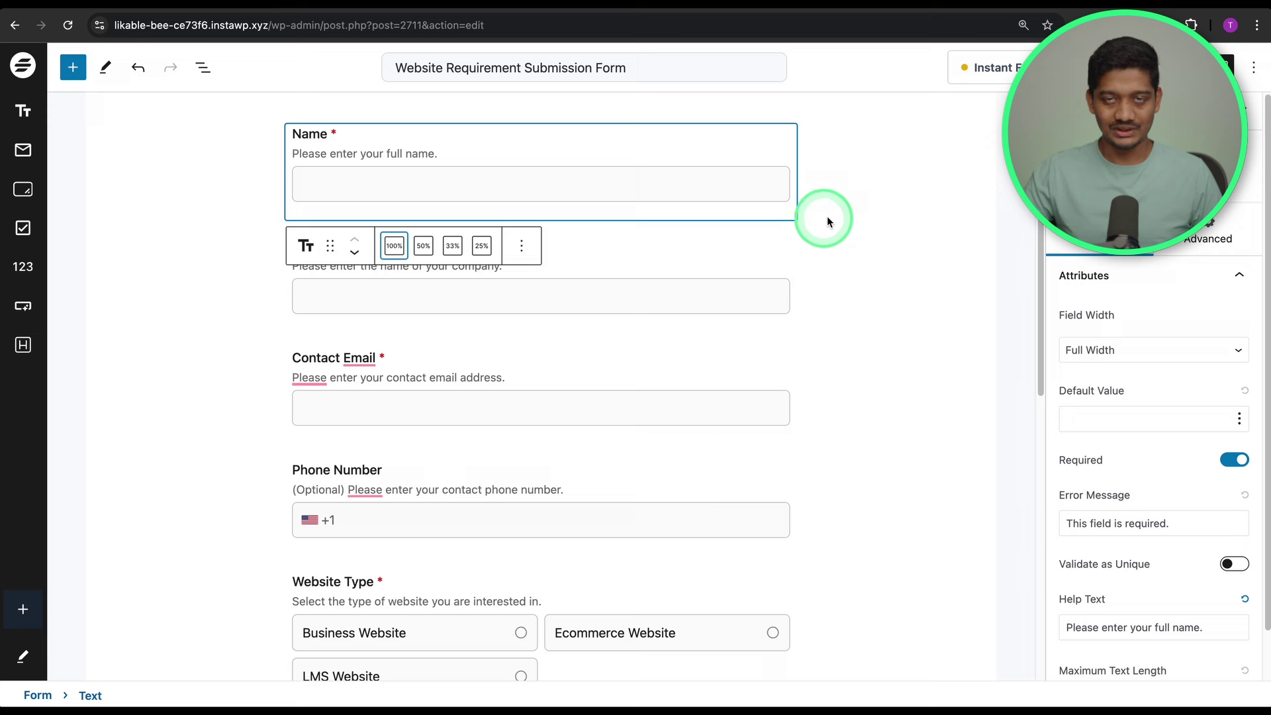
{"action": "left_click", "coordinate": [894, 431]}
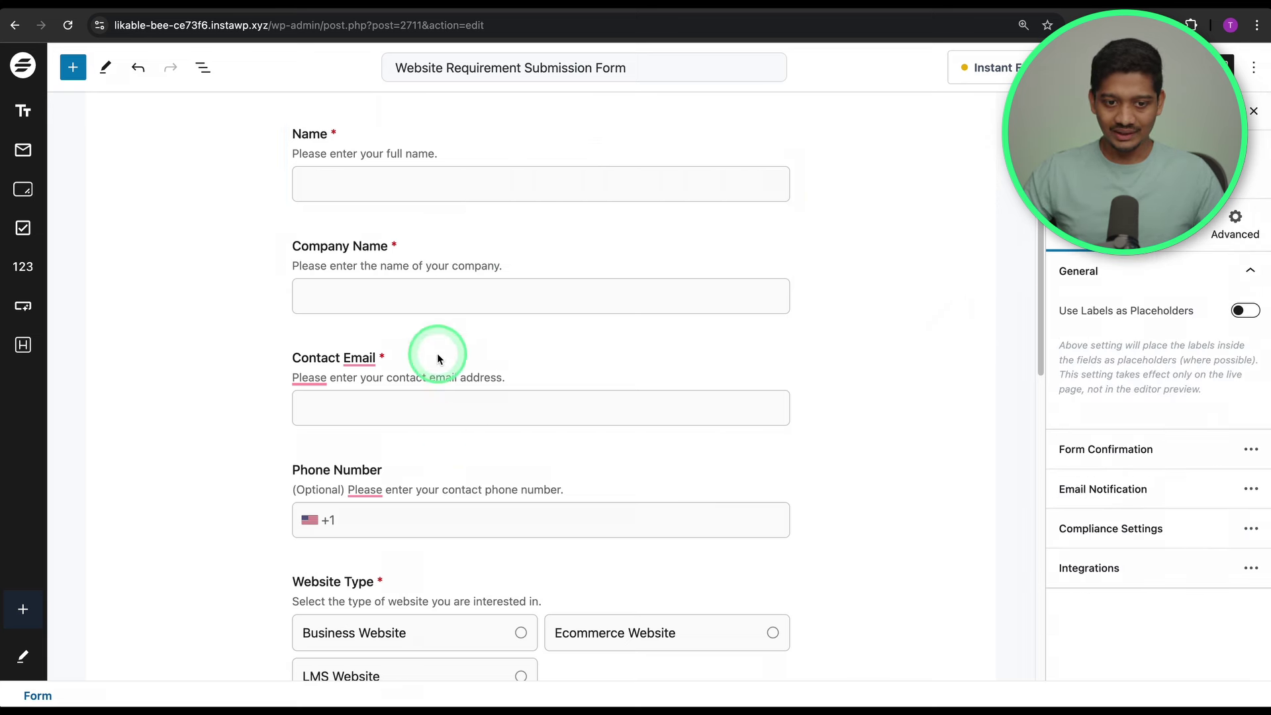
Set the form's primary color to the orange-red preset in the style settings
{"action": "scroll", "coordinate": [539, 517], "scroll_direction": "down", "scroll_amount": 4}
{"action": "scroll", "coordinate": [627, 508], "scroll_direction": "down", "scroll_amount": 1}
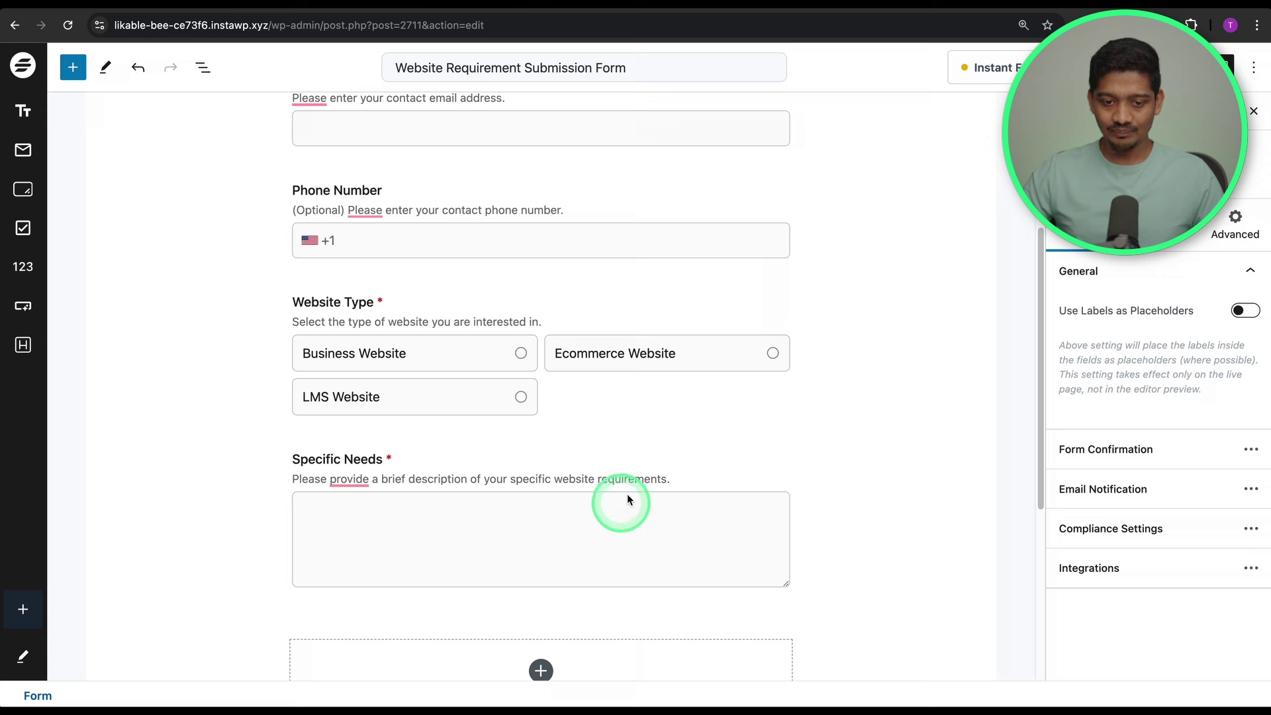
{"action": "scroll", "coordinate": [673, 449], "scroll_direction": "up", "scroll_amount": 4}
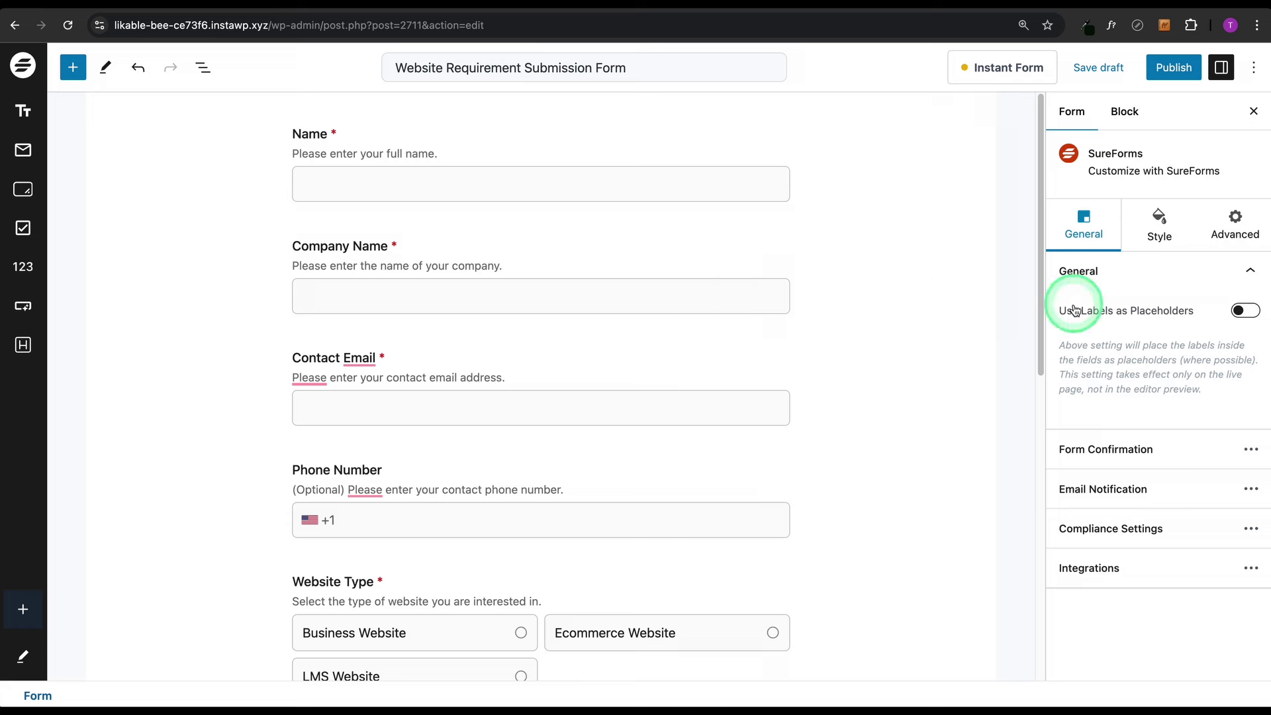
{"action": "left_click", "coordinate": [1160, 228]}
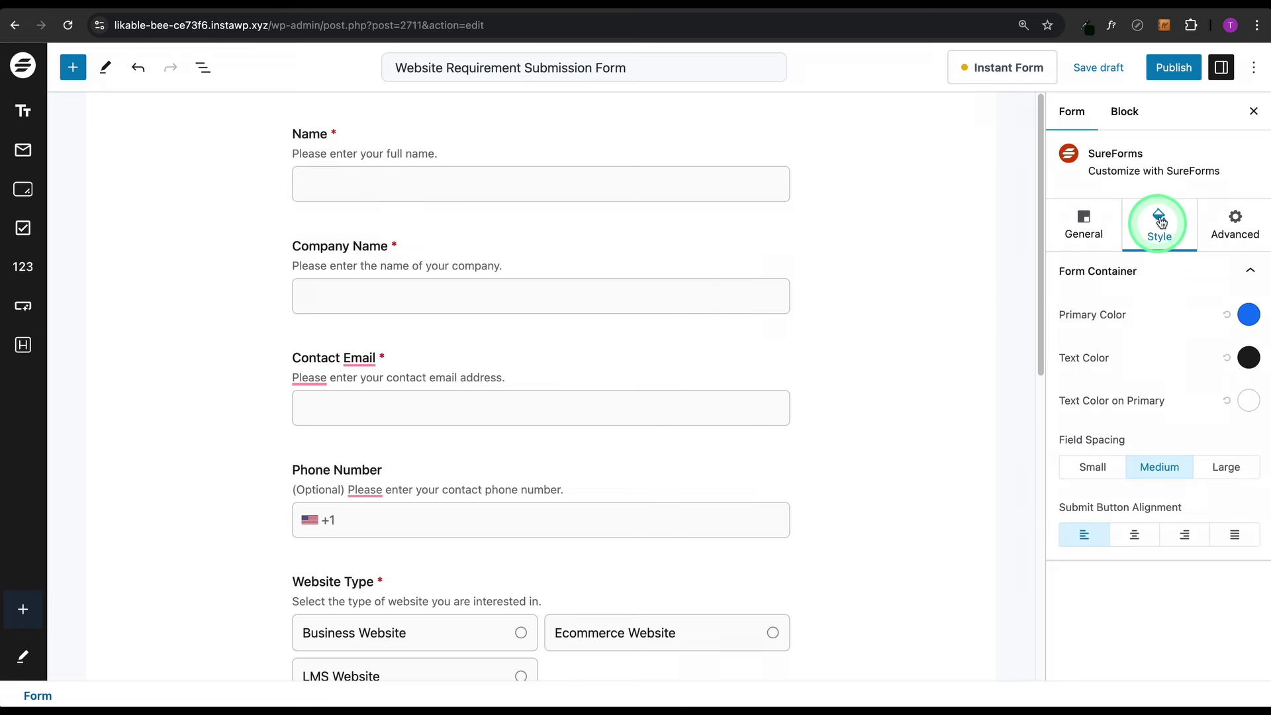
{"action": "scroll", "coordinate": [711, 321], "scroll_direction": "down", "scroll_amount": 2}
{"action": "scroll", "coordinate": [726, 328], "scroll_direction": "down", "scroll_amount": 5}
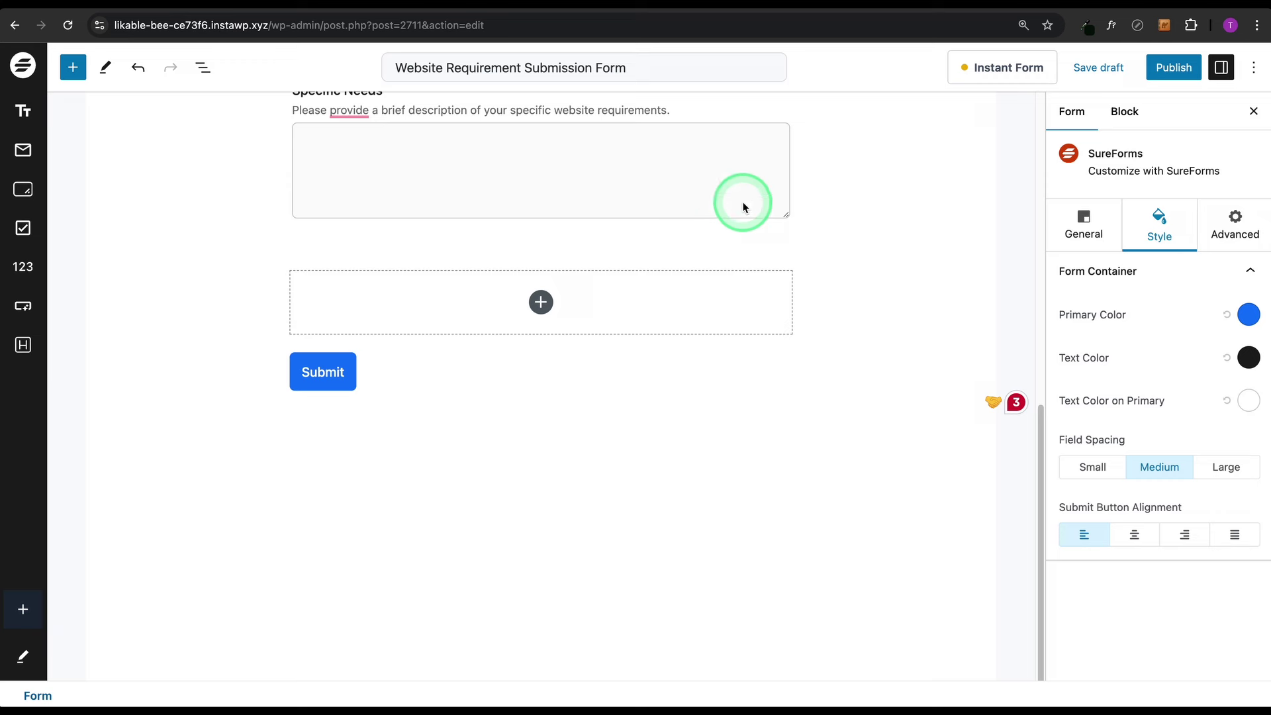
{"action": "left_click", "coordinate": [1249, 313]}
{"action": "scroll", "coordinate": [1155, 490], "scroll_direction": "down", "scroll_amount": 1}
{"action": "left_click", "coordinate": [1099, 618]}
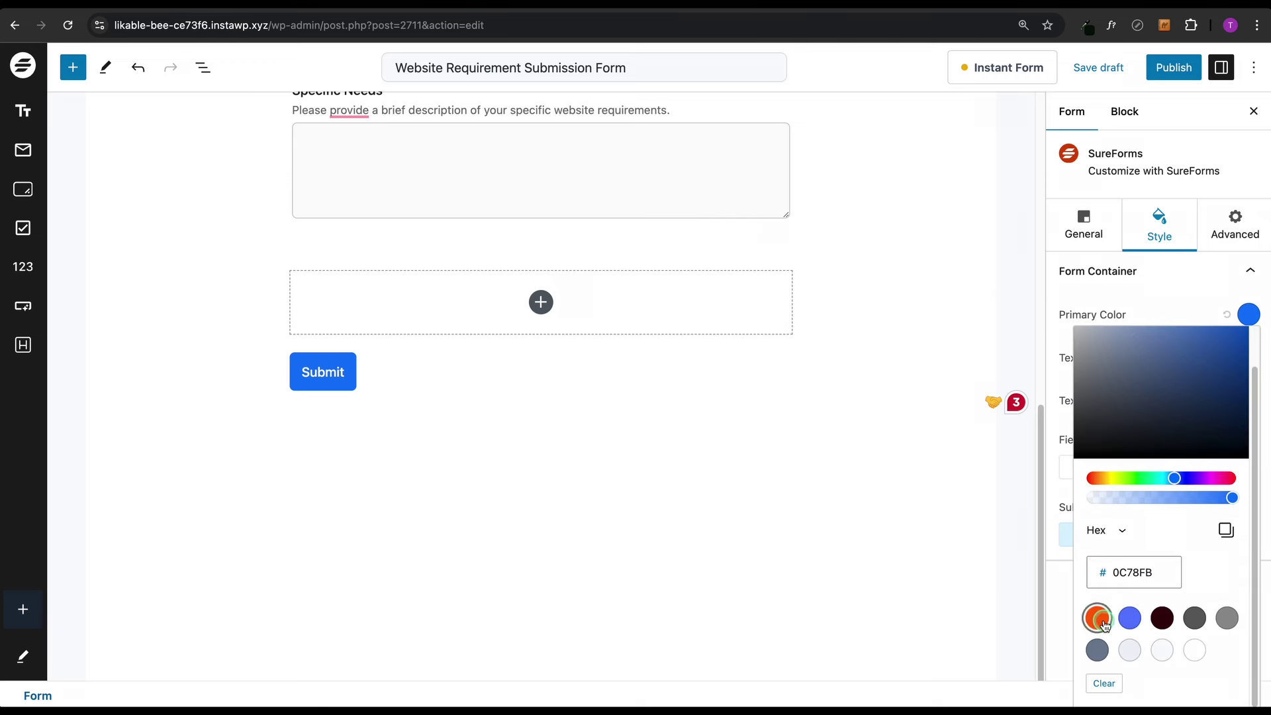
{"action": "left_click", "coordinate": [1157, 303]}
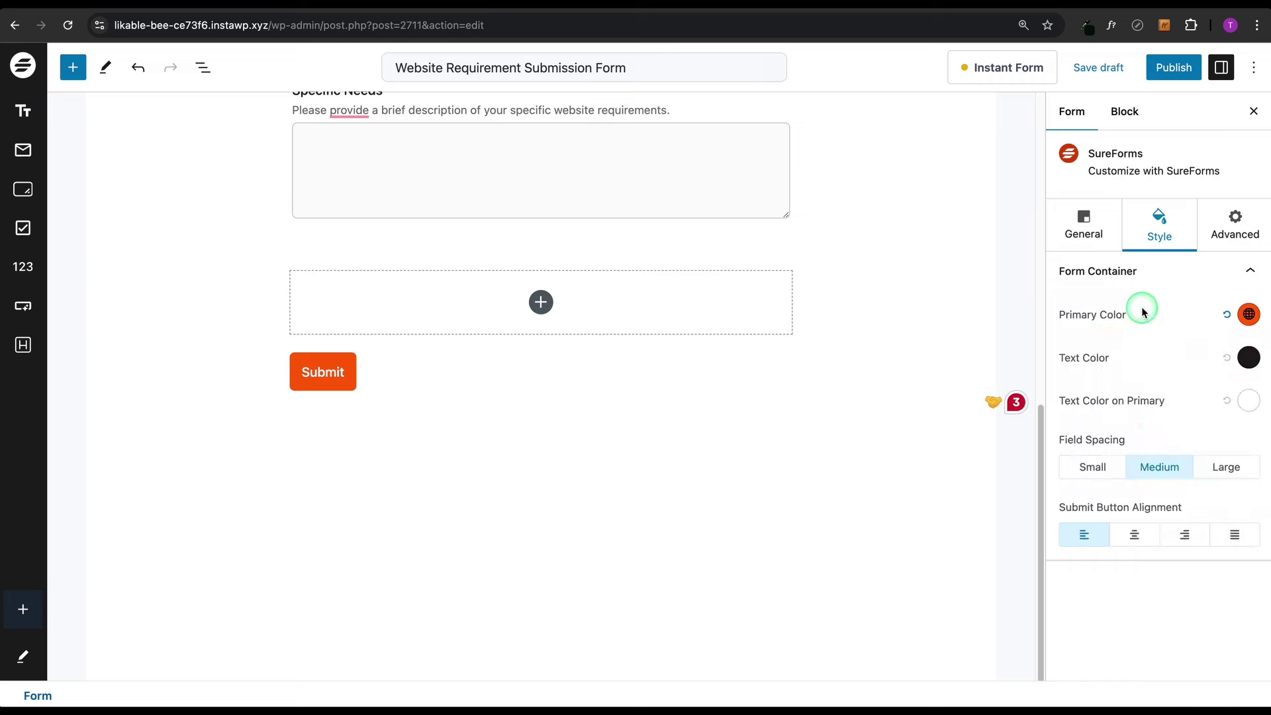
Set the form's text color to the very dark maroon preset
{"action": "left_click", "coordinate": [1250, 358]}
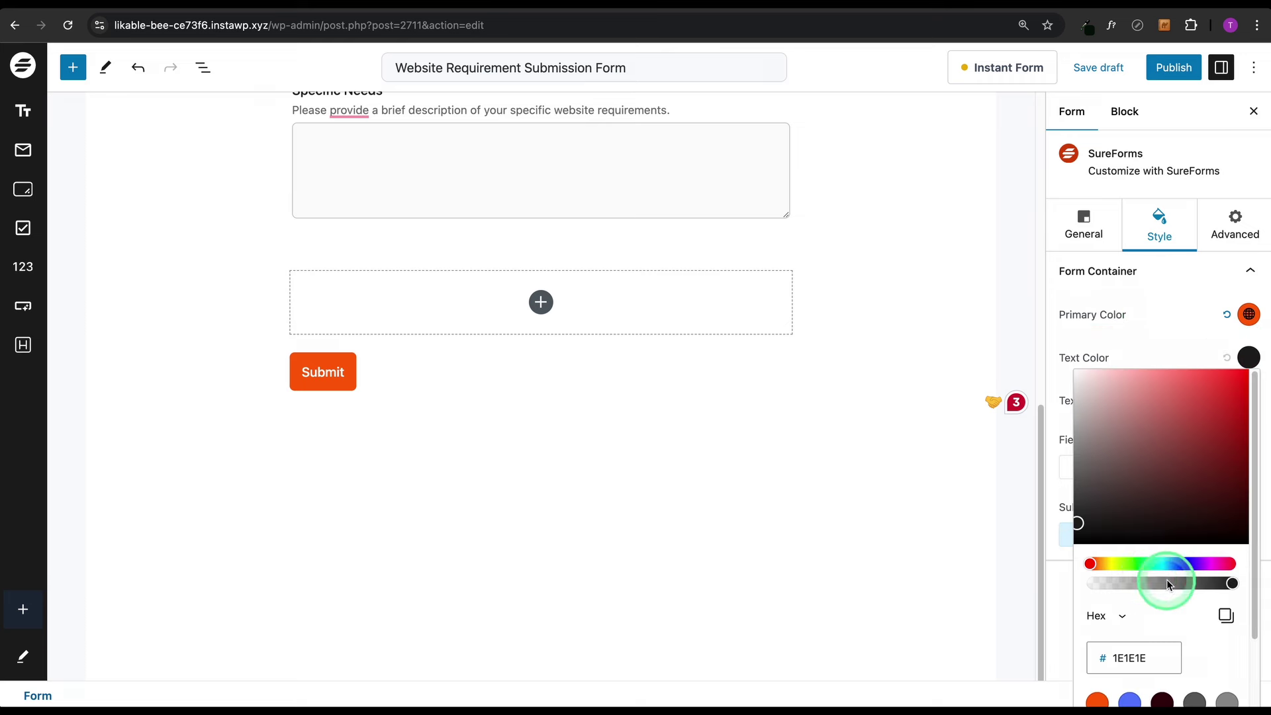
{"action": "scroll", "coordinate": [1141, 564], "scroll_direction": "down", "scroll_amount": 1}
{"action": "left_click", "coordinate": [1161, 616]}
{"action": "left_click", "coordinate": [1131, 330]}
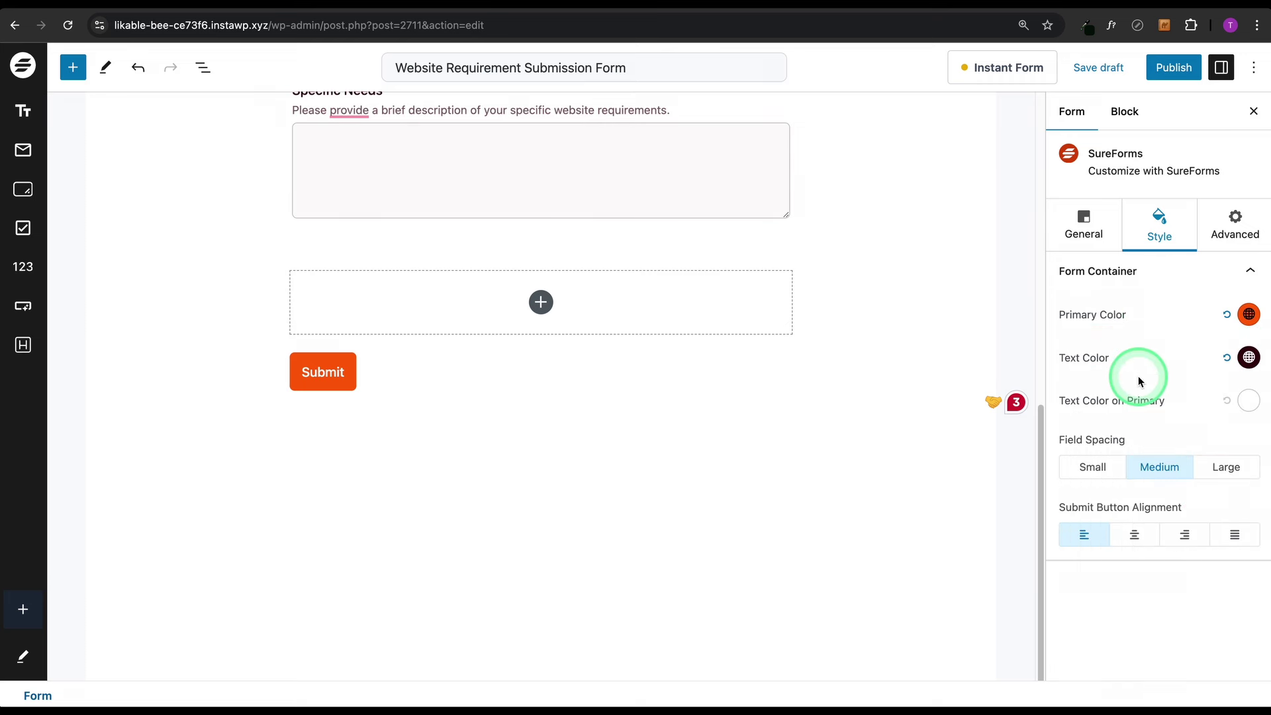
Publish the Website Requirement Submission Form and return to the editor
{"action": "left_click", "coordinate": [1175, 68]}
{"action": "left_click", "coordinate": [1100, 67]}
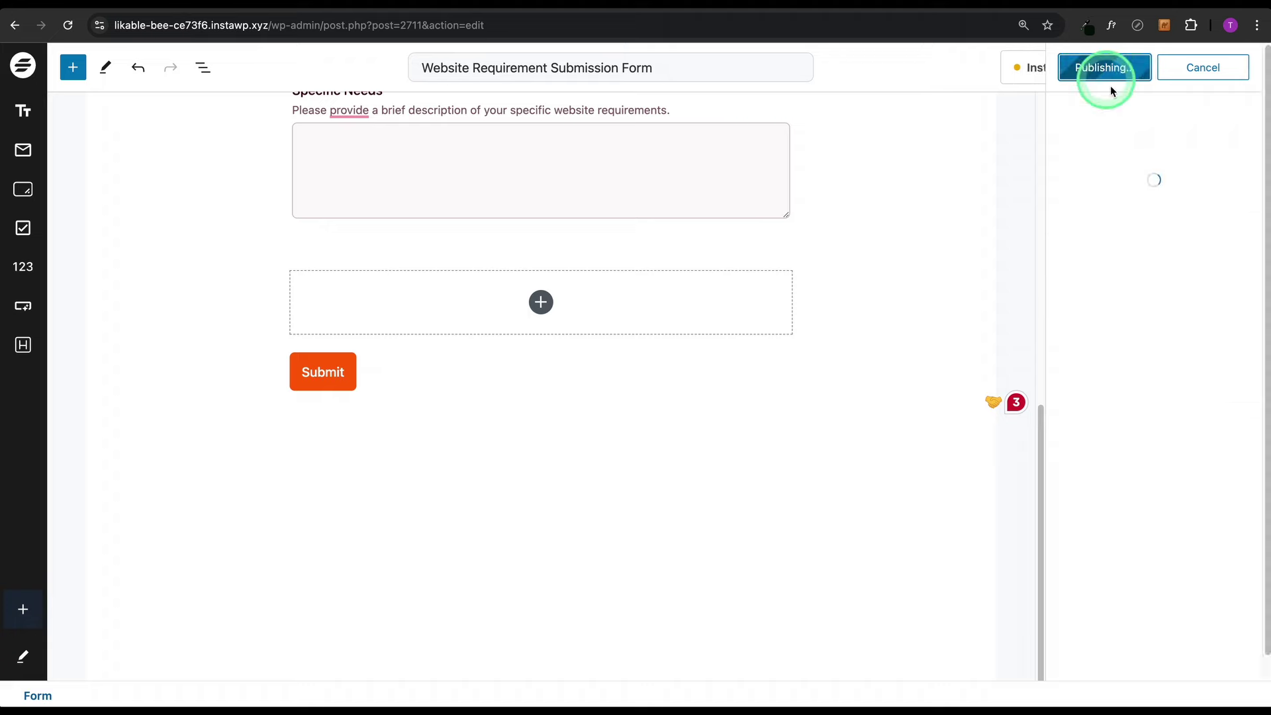
{"action": "left_click", "coordinate": [1245, 67]}
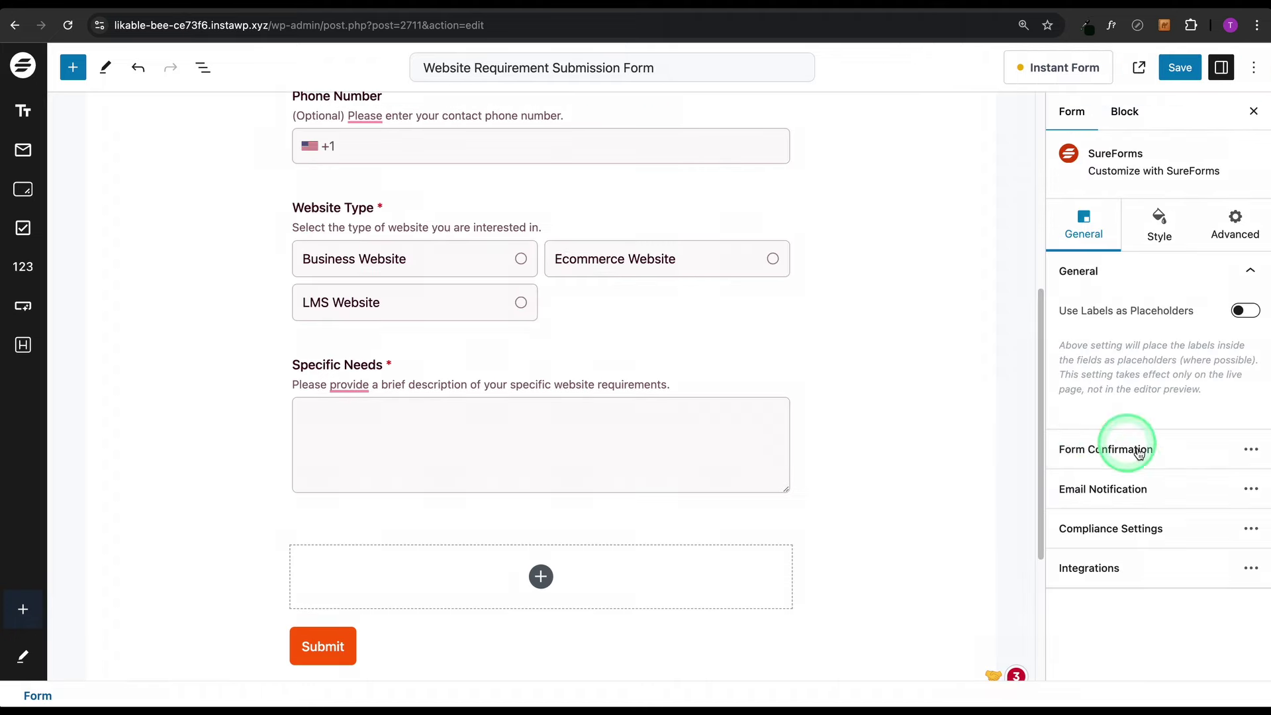
Open the Form Confirmation settings and examine the success message text and the After Form Submission options
{"action": "left_click", "coordinate": [1130, 445]}
{"action": "scroll", "coordinate": [1078, 421], "scroll_direction": "down", "scroll_amount": 3}
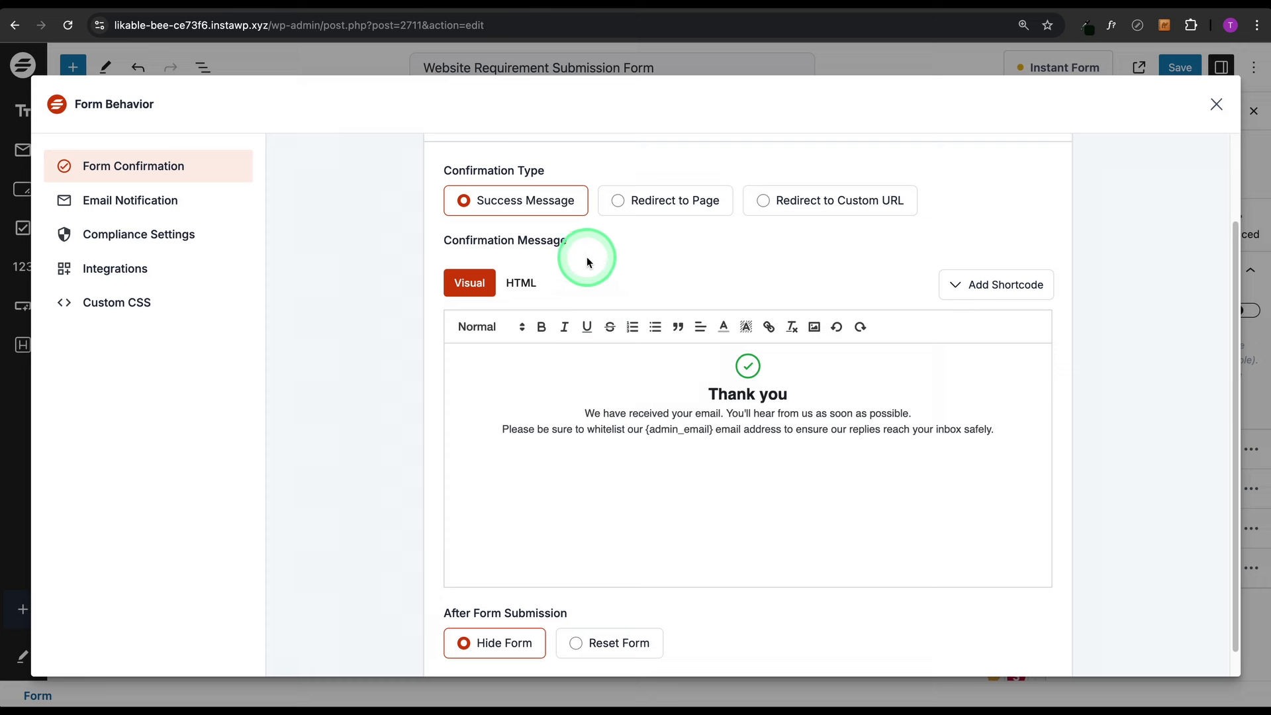
{"action": "triple_click", "coordinate": [728, 421]}
{"action": "left_click", "coordinate": [815, 373]}
{"action": "left_click", "coordinate": [677, 423]}
{"action": "scroll", "coordinate": [678, 424], "scroll_direction": "down", "scroll_amount": 1}
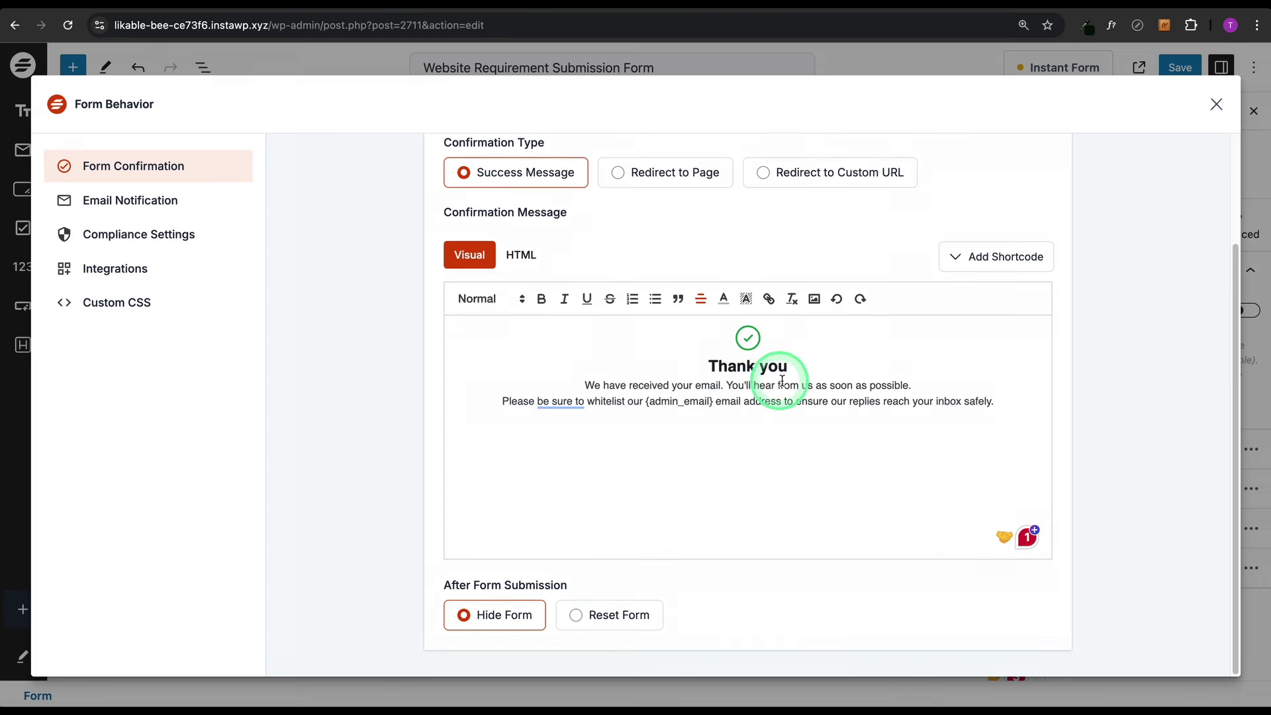
{"action": "scroll", "coordinate": [761, 378], "scroll_direction": "up", "scroll_amount": 3}
Try the Redirect to Page and Redirect to Custom URL confirmation types, and return to Success Message
{"action": "left_click", "coordinate": [689, 318]}
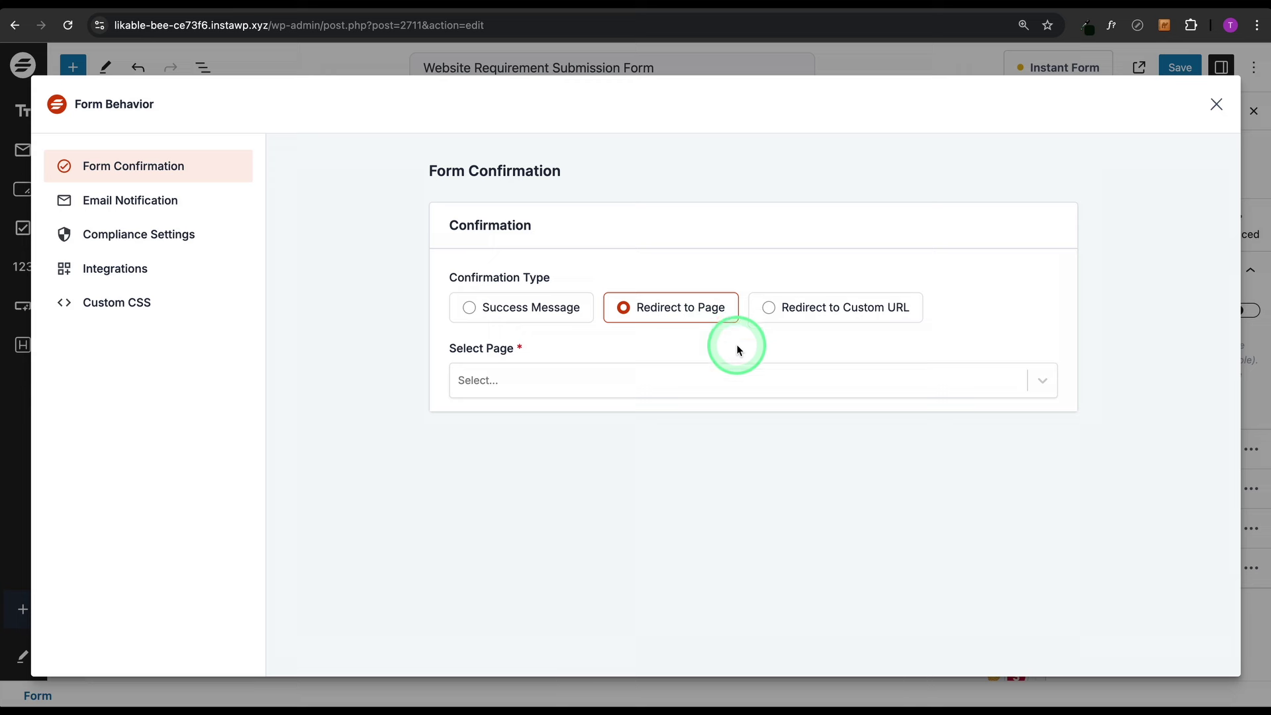
{"action": "left_click", "coordinate": [704, 400]}
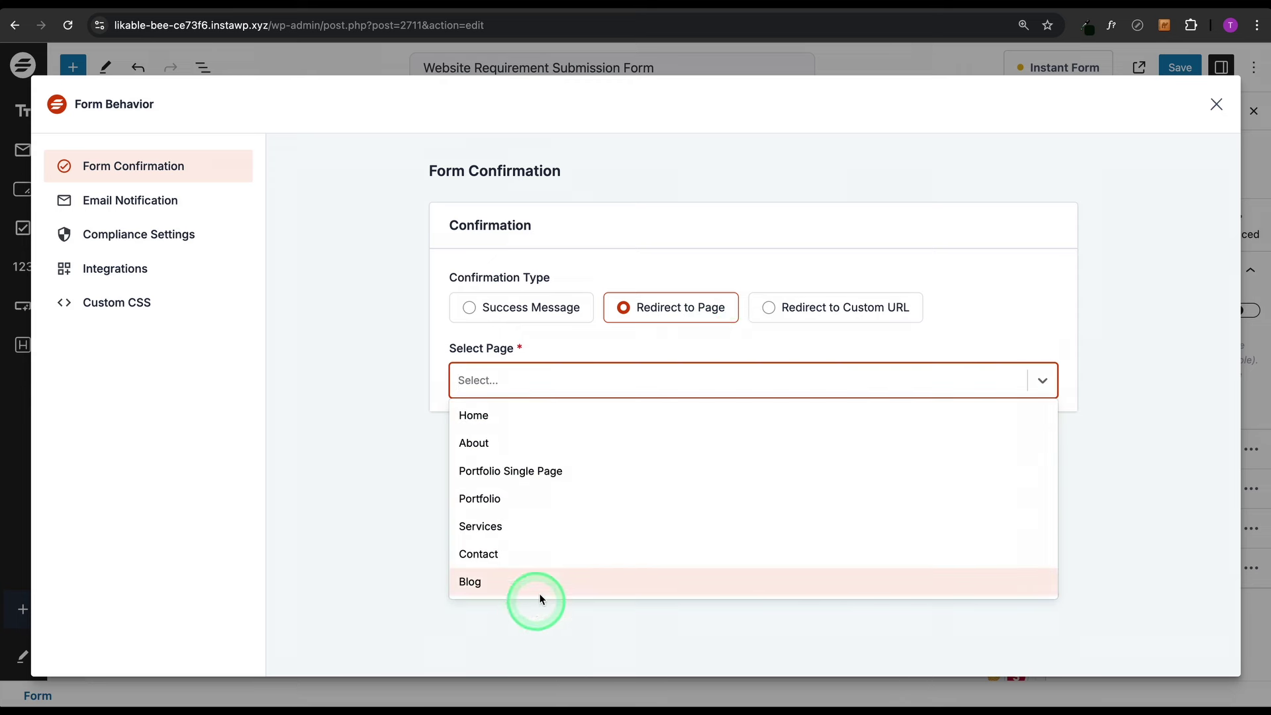
{"action": "left_click", "coordinate": [437, 462]}
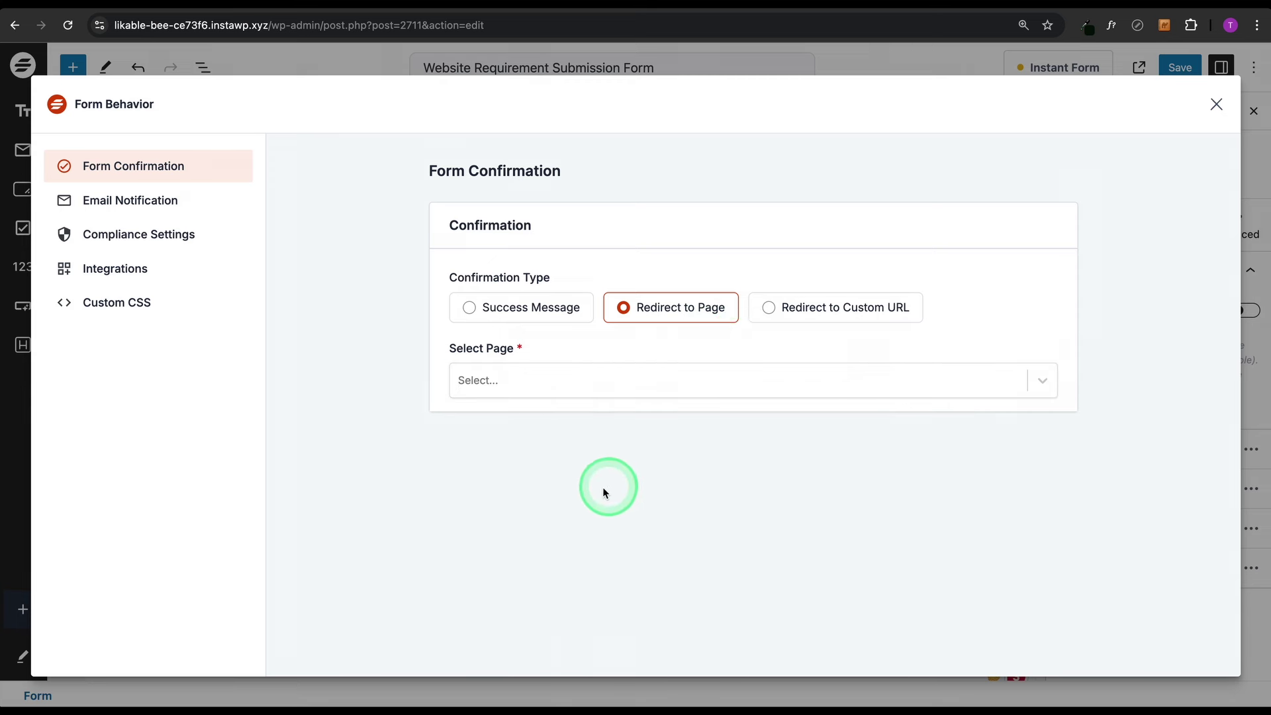
{"action": "left_click", "coordinate": [785, 321]}
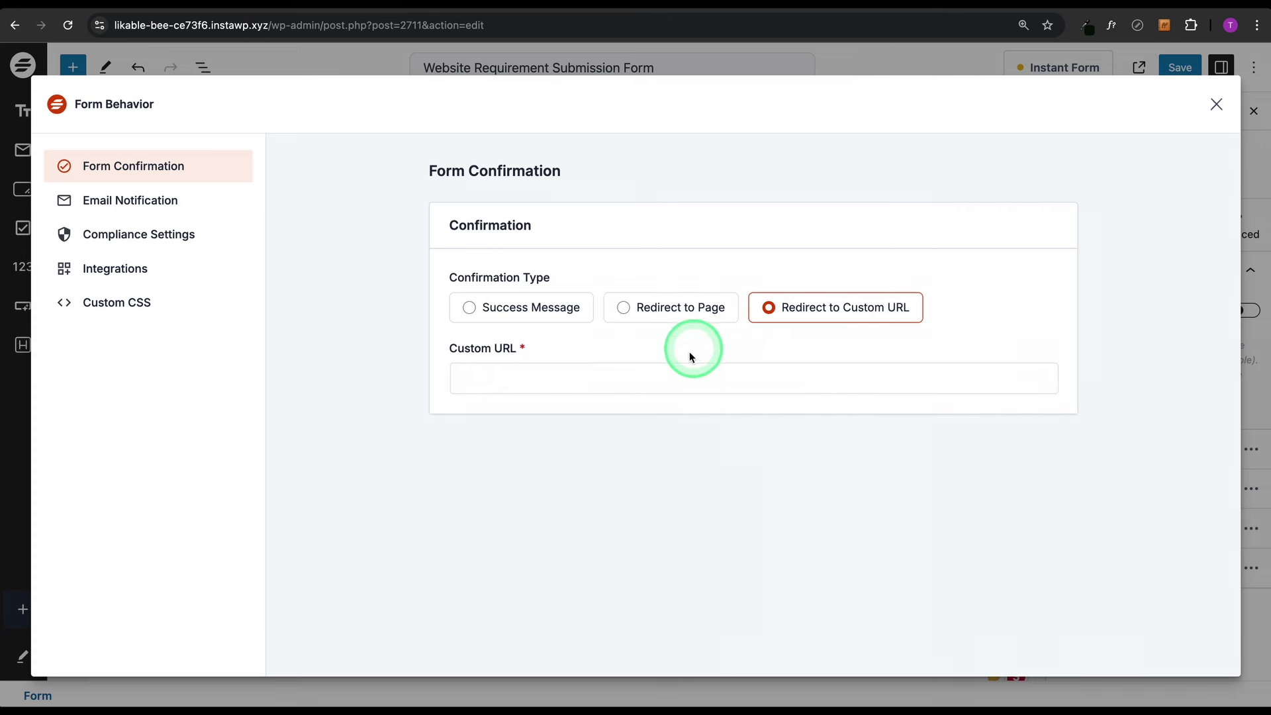
{"action": "left_click", "coordinate": [525, 320]}
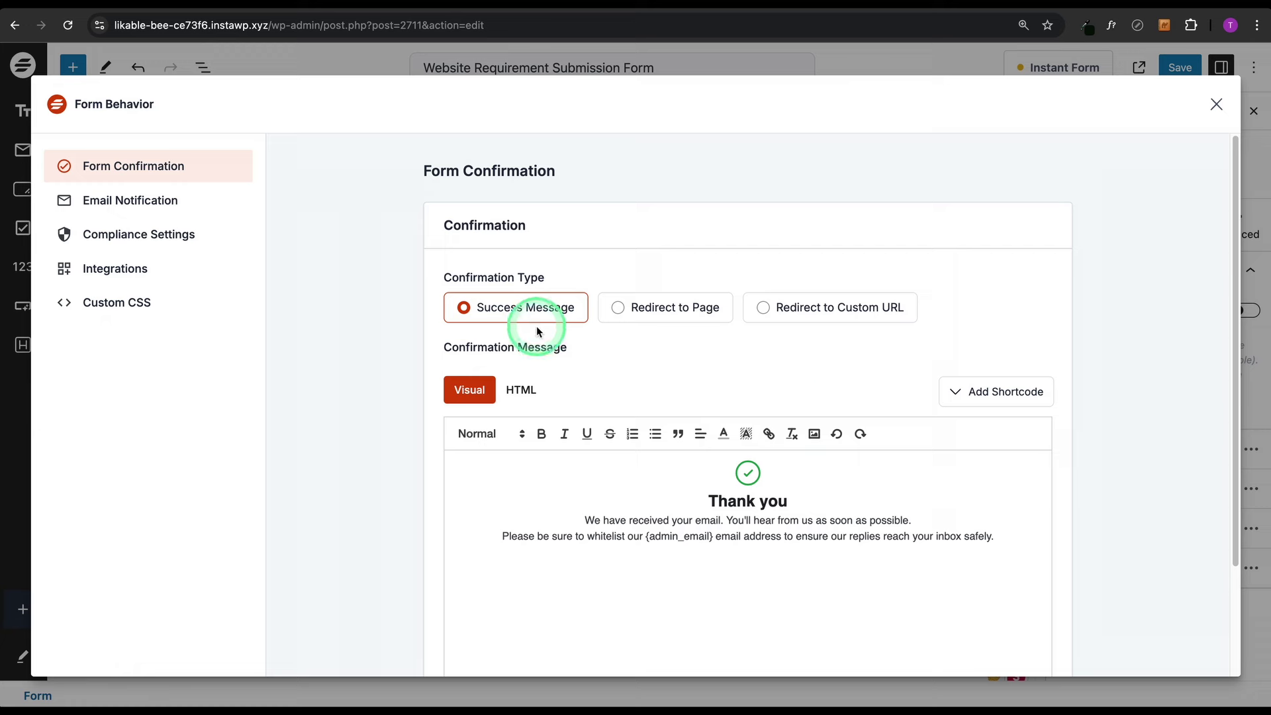
Look through the Success Message confirmation settings and close the Form Behavior dialog
{"action": "scroll", "coordinate": [832, 477], "scroll_direction": "down", "scroll_amount": 3}
{"action": "scroll", "coordinate": [832, 476], "scroll_direction": "up", "scroll_amount": 3}
{"action": "left_click", "coordinate": [1216, 104]}
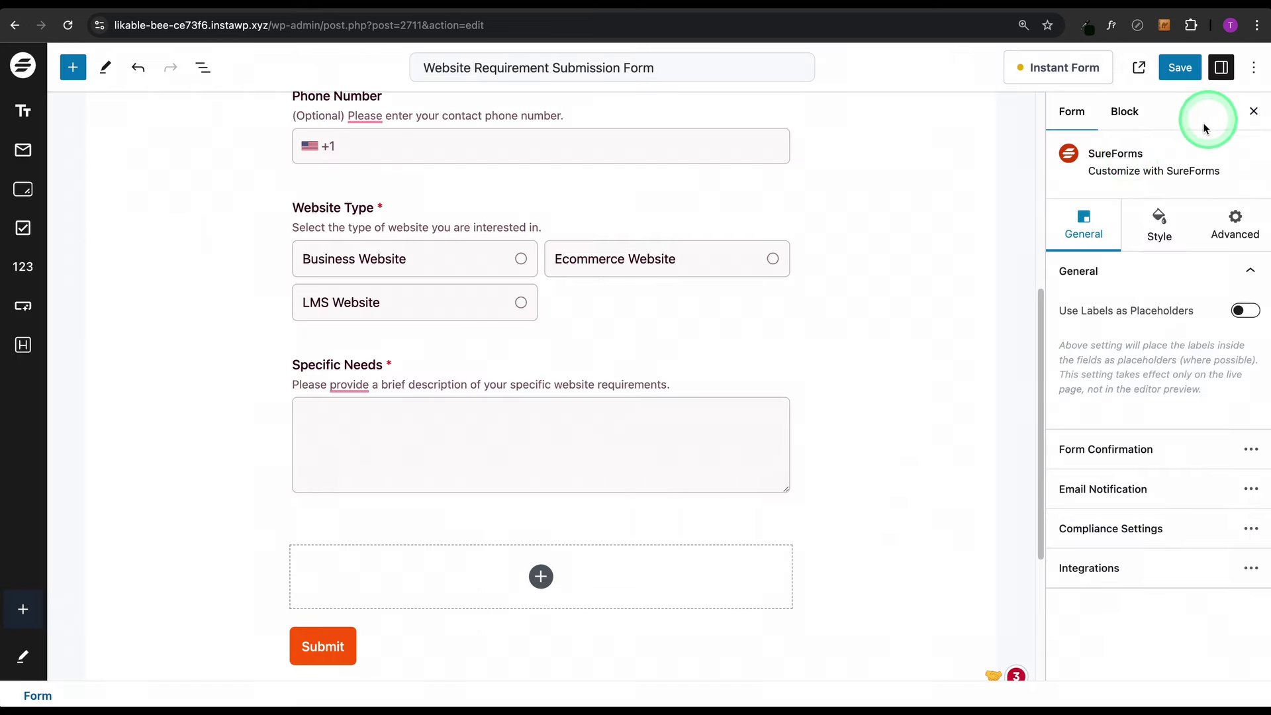
Examine the form's Email Notification settings and the fields for a new notification, and leave without adding one
{"action": "left_click", "coordinate": [1127, 507]}
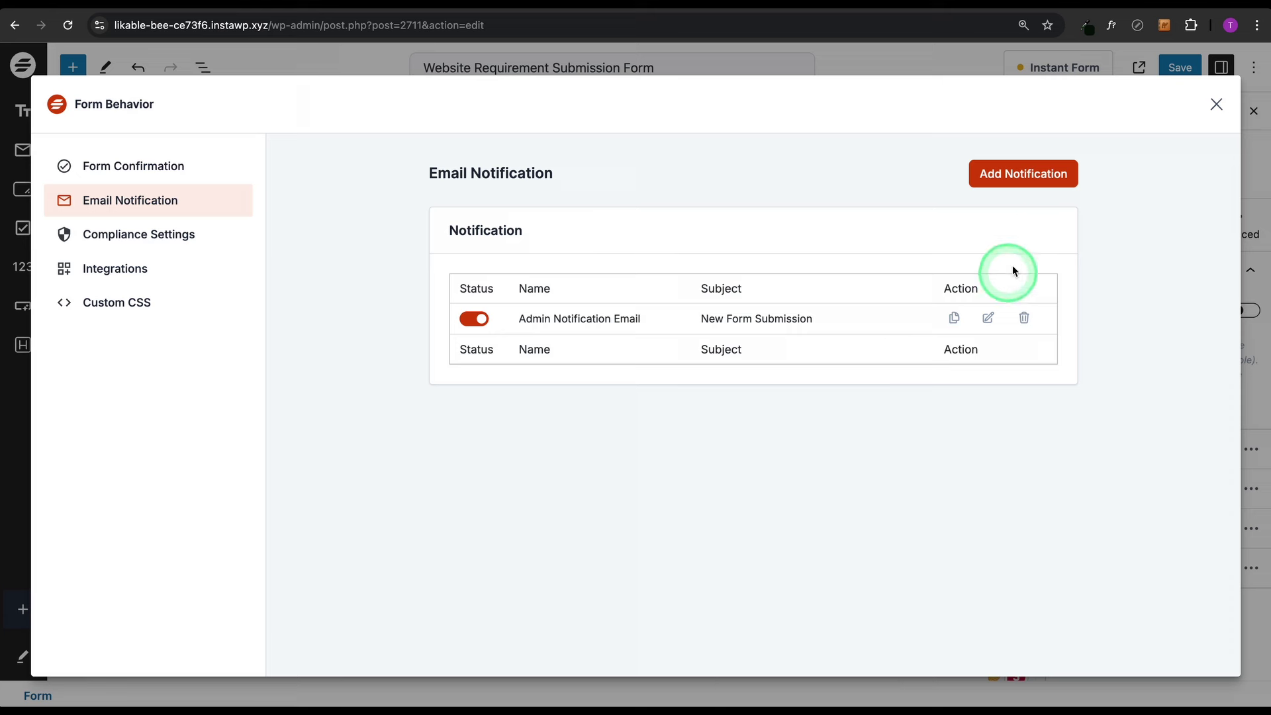
{"action": "left_click", "coordinate": [1004, 189]}
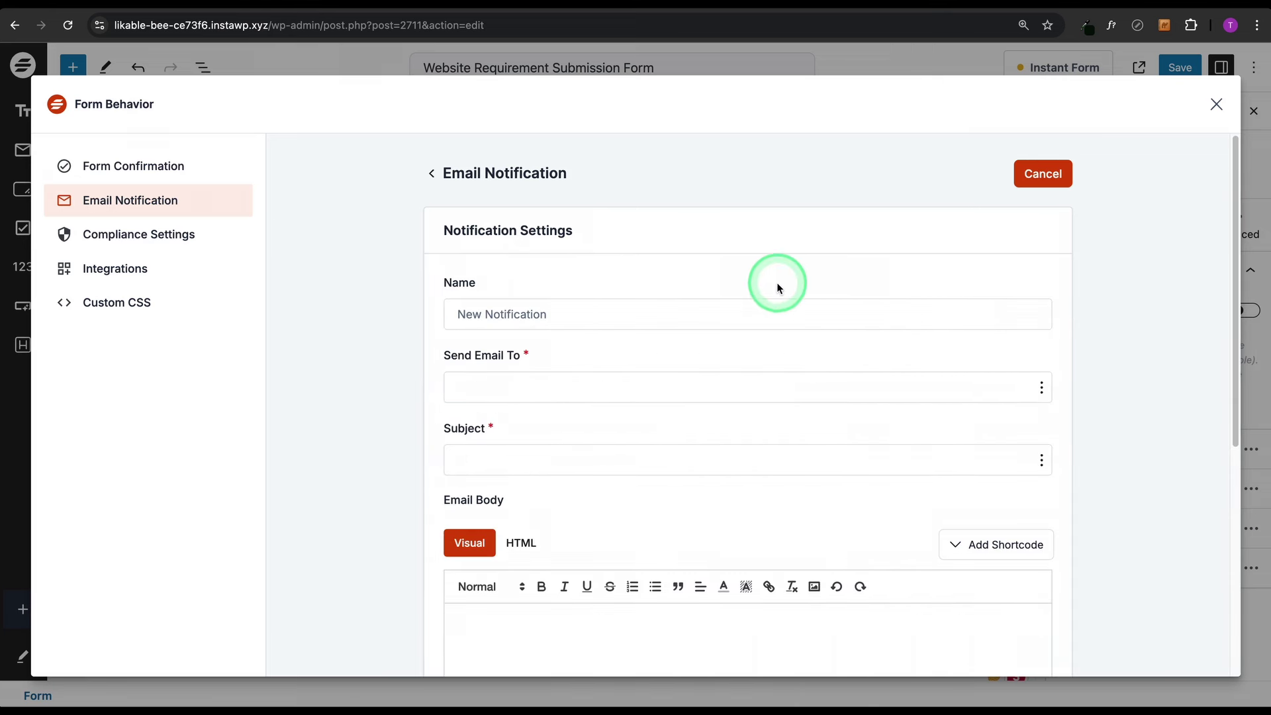
{"action": "scroll", "coordinate": [659, 283], "scroll_direction": "down", "scroll_amount": 1}
{"action": "scroll", "coordinate": [696, 292], "scroll_direction": "down", "scroll_amount": 1}
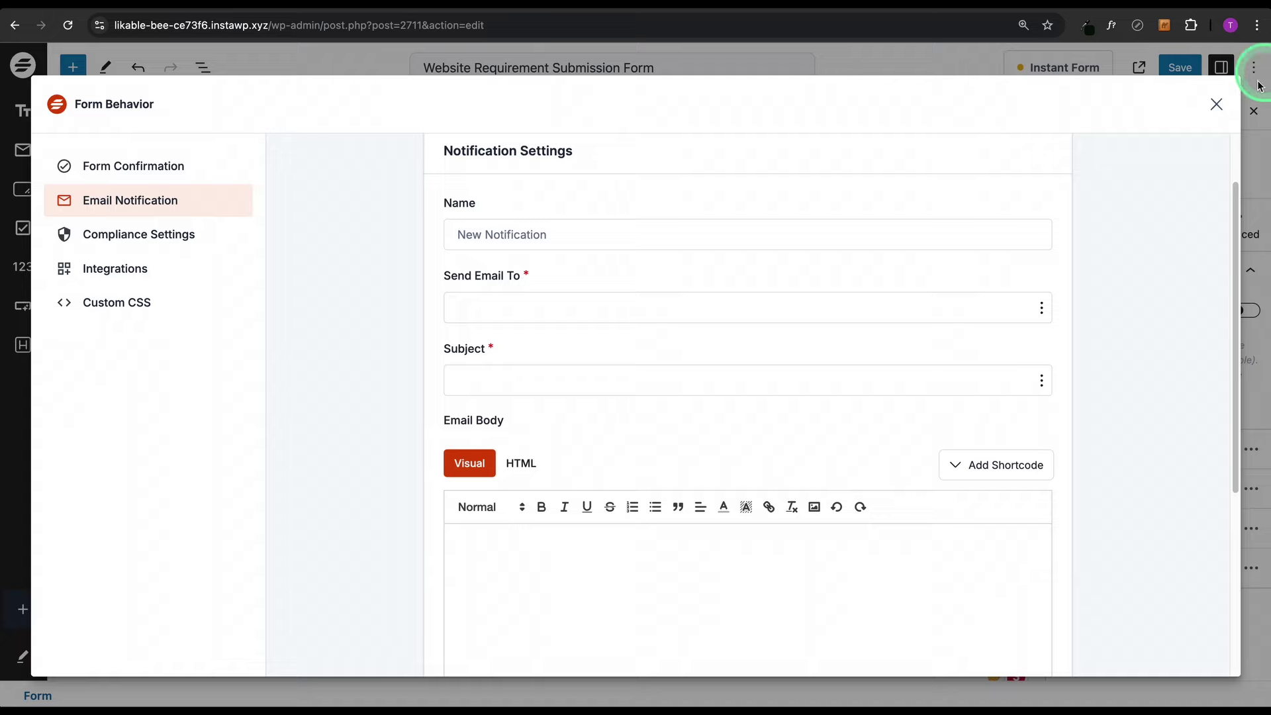
{"action": "left_click", "coordinate": [1216, 111]}
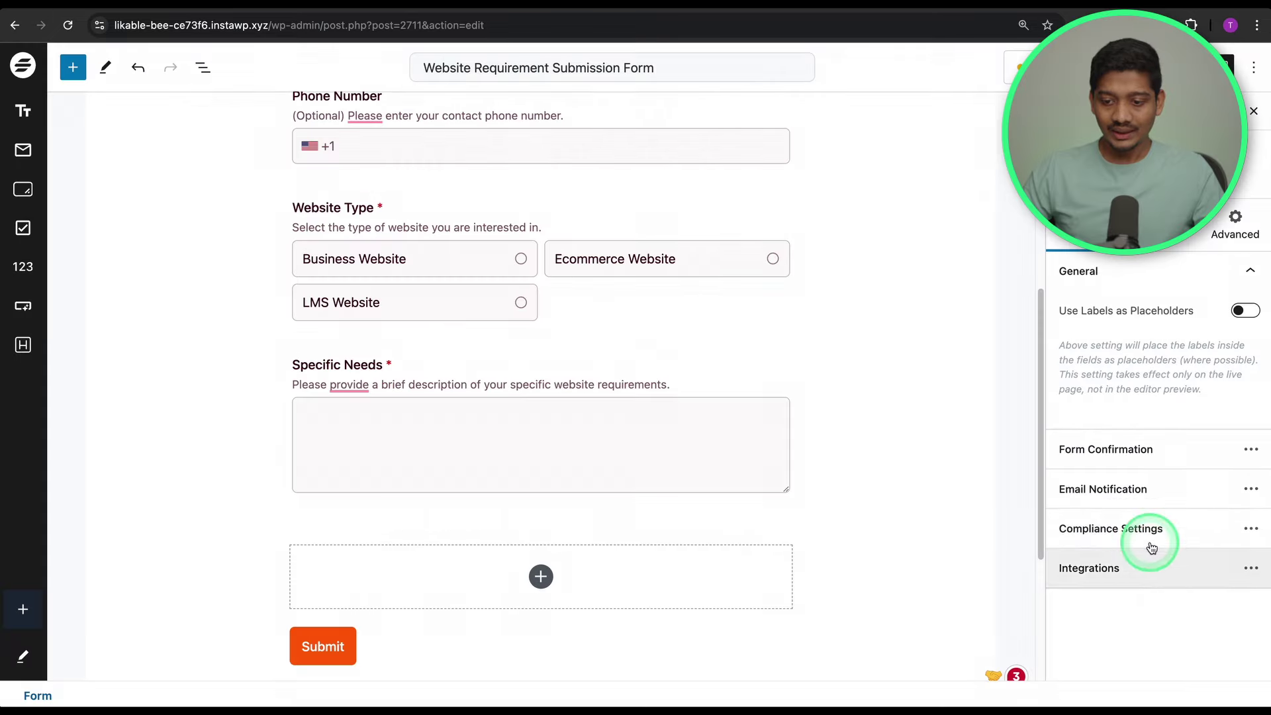
Examine the form's GDPR option under Compliance Settings and the available Integrations, and return to the editor
{"action": "left_click", "coordinate": [1151, 530]}
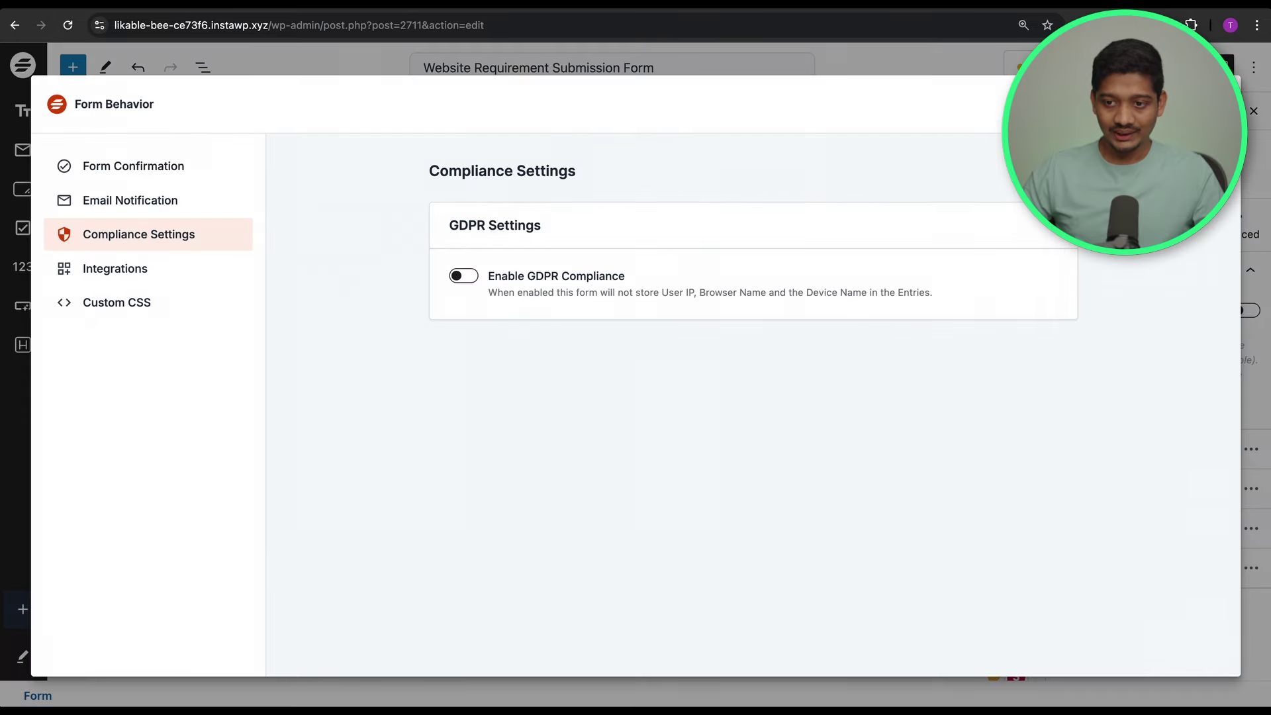
{"action": "left_click", "coordinate": [1215, 111]}
{"action": "left_click", "coordinate": [1129, 576]}
{"action": "scroll", "coordinate": [682, 469], "scroll_direction": "down", "scroll_amount": 2}
{"action": "scroll", "coordinate": [794, 431], "scroll_direction": "up", "scroll_amount": 2}
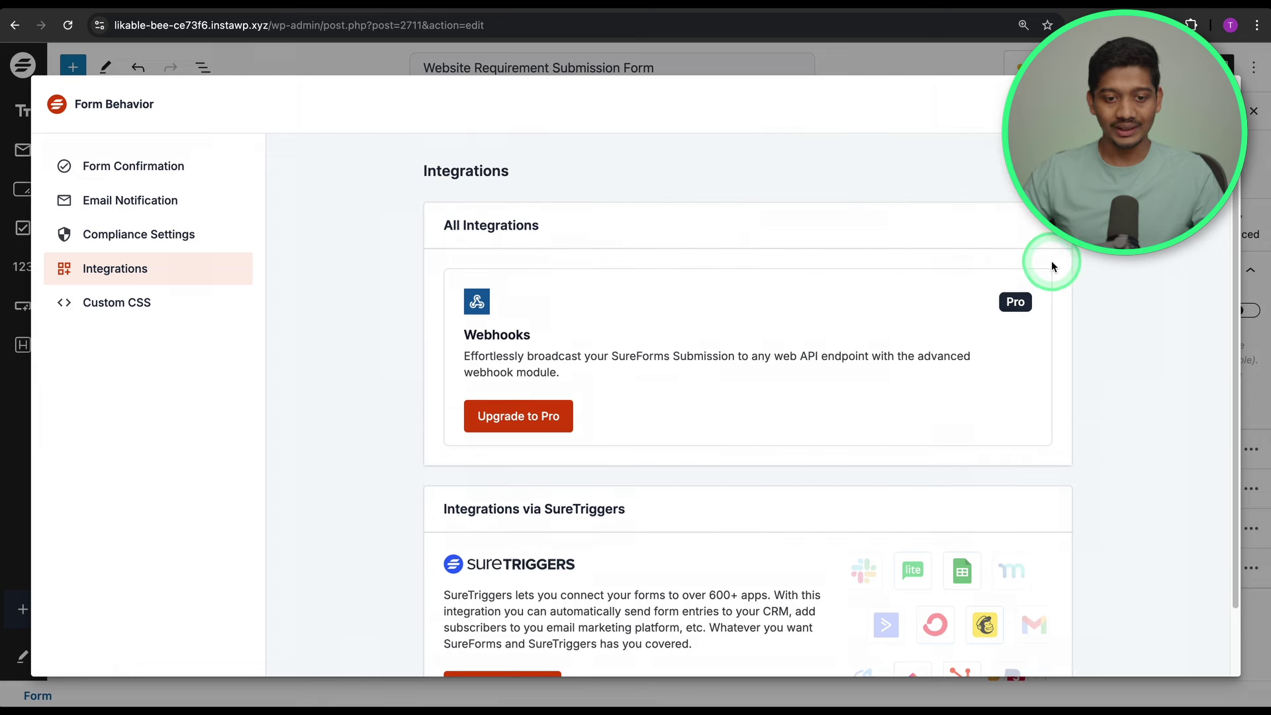
{"action": "left_click", "coordinate": [1223, 111]}
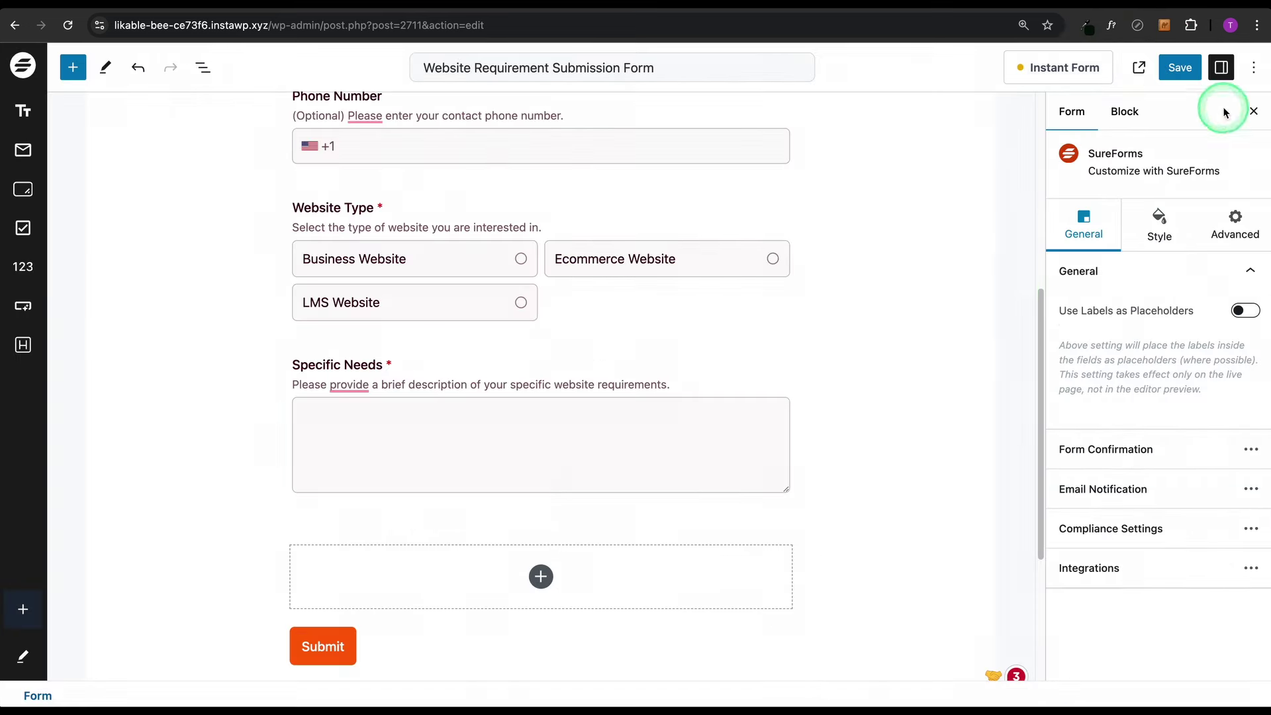
Examine the Security Type options in the form's Anti-Spam Settings and return to the General settings
{"action": "left_click", "coordinate": [1236, 225]}
{"action": "left_click", "coordinate": [1142, 294]}
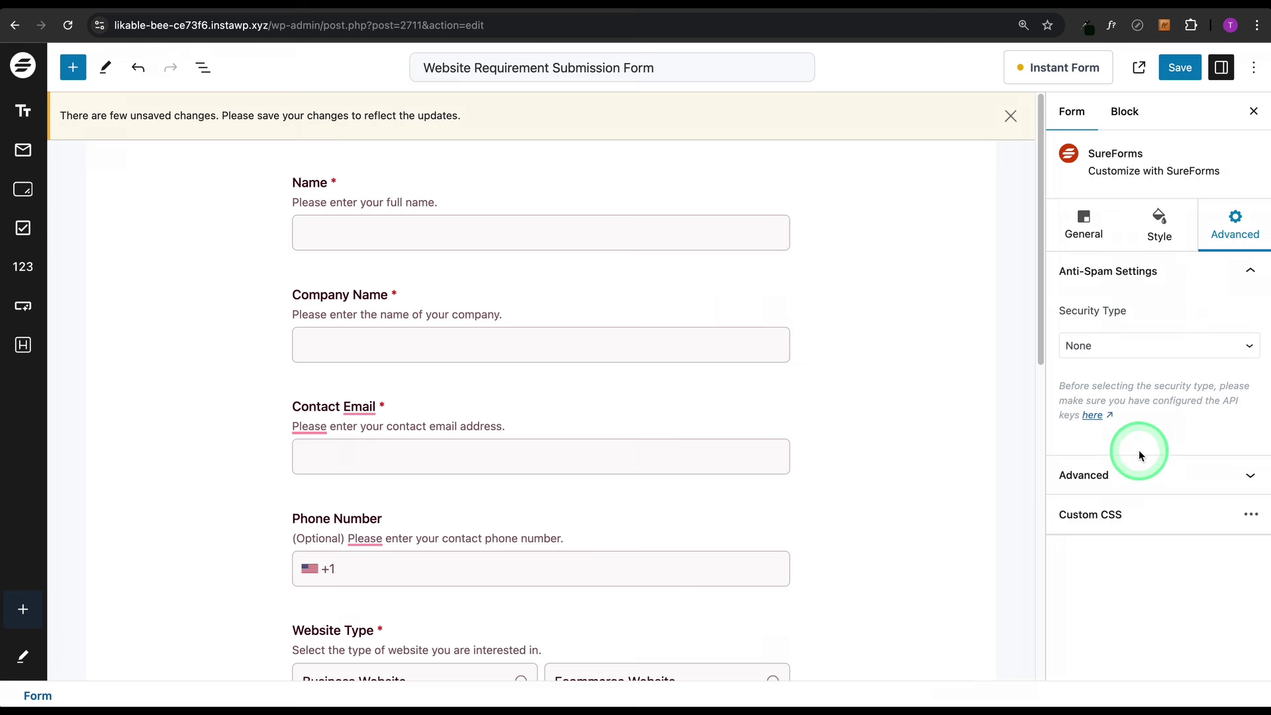
{"action": "left_click", "coordinate": [1144, 346]}
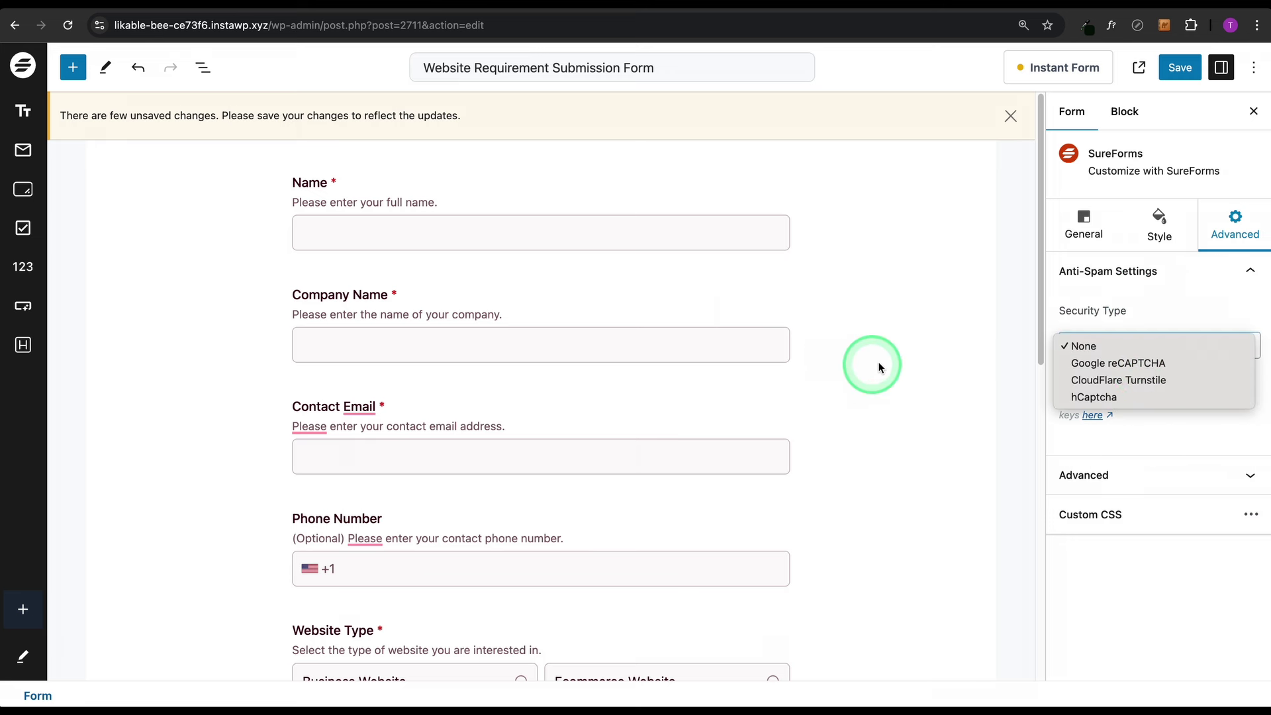
{"action": "left_click", "coordinate": [1105, 295]}
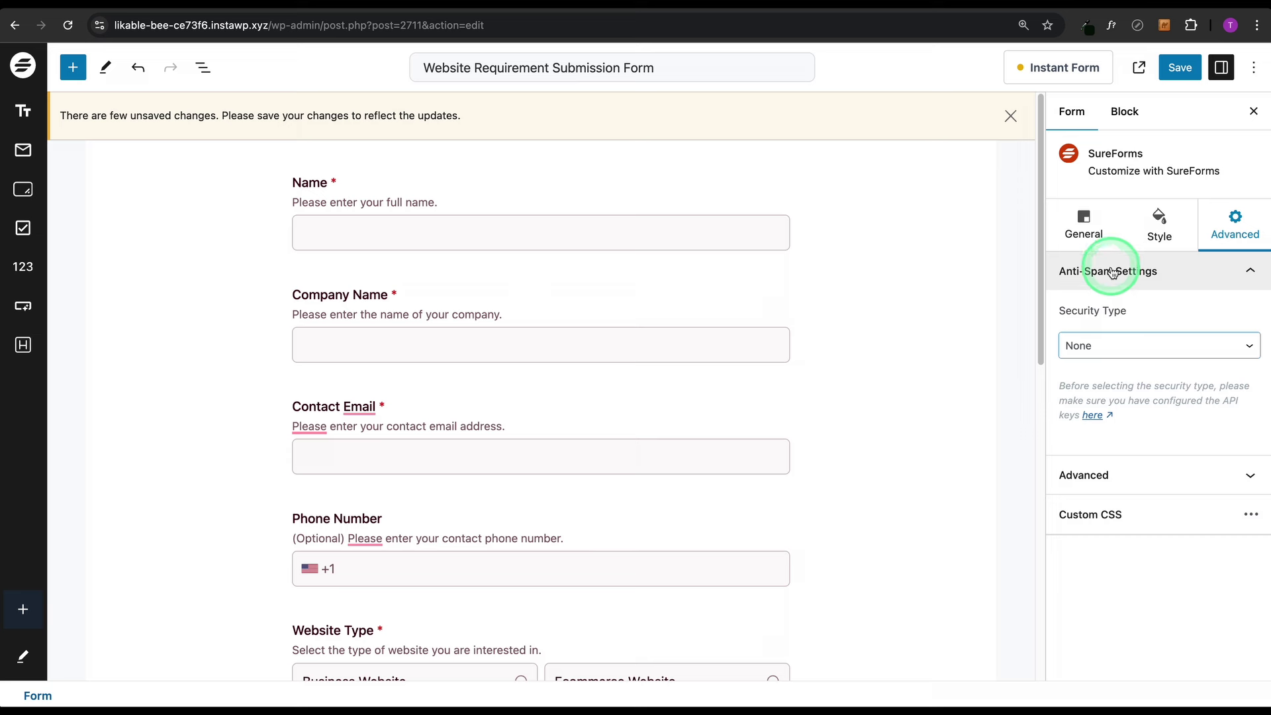
{"action": "left_click", "coordinate": [1084, 222]}
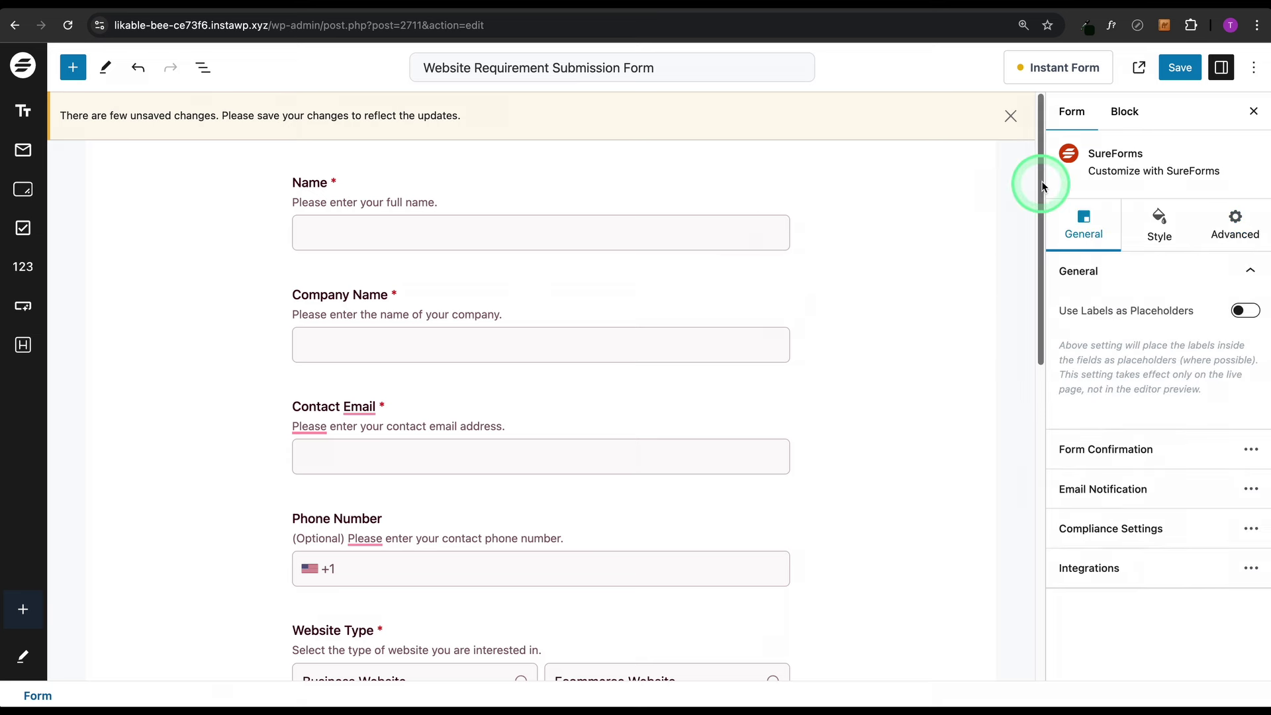
Enable Instant Form and its preview for the form, and look over the full form layout
{"action": "left_click", "coordinate": [1063, 74]}
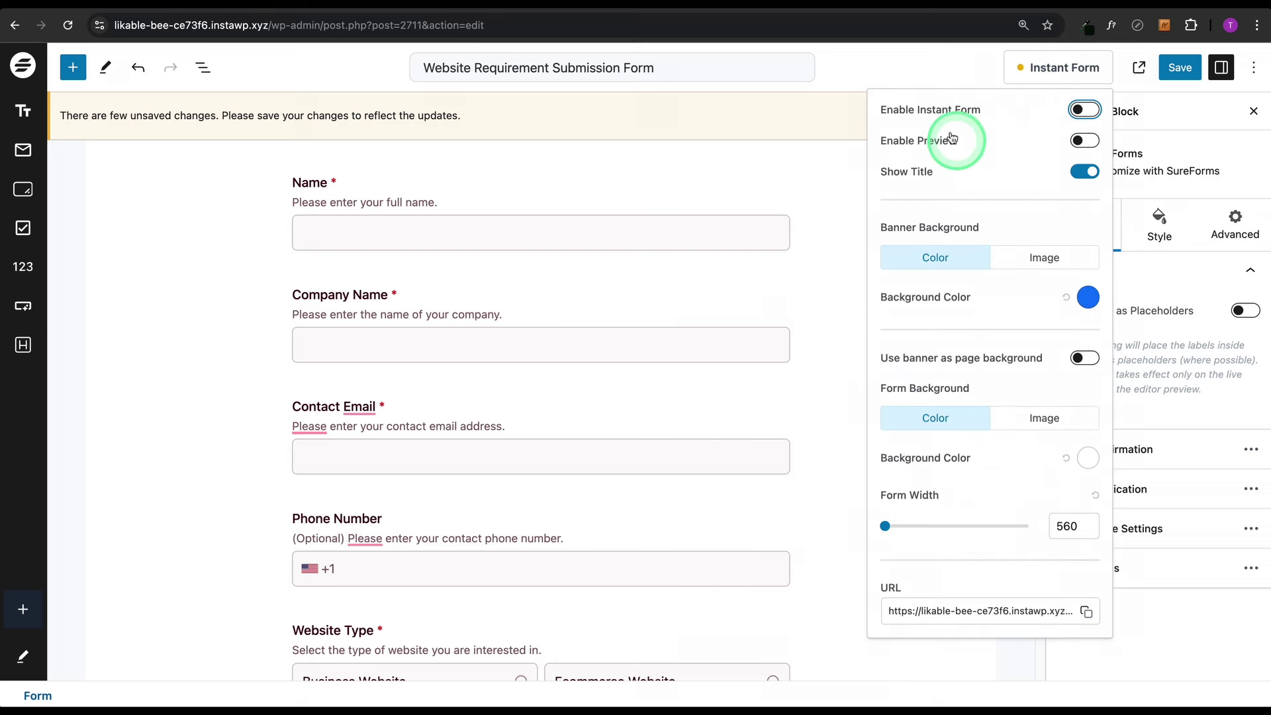
{"action": "left_click", "coordinate": [1086, 117]}
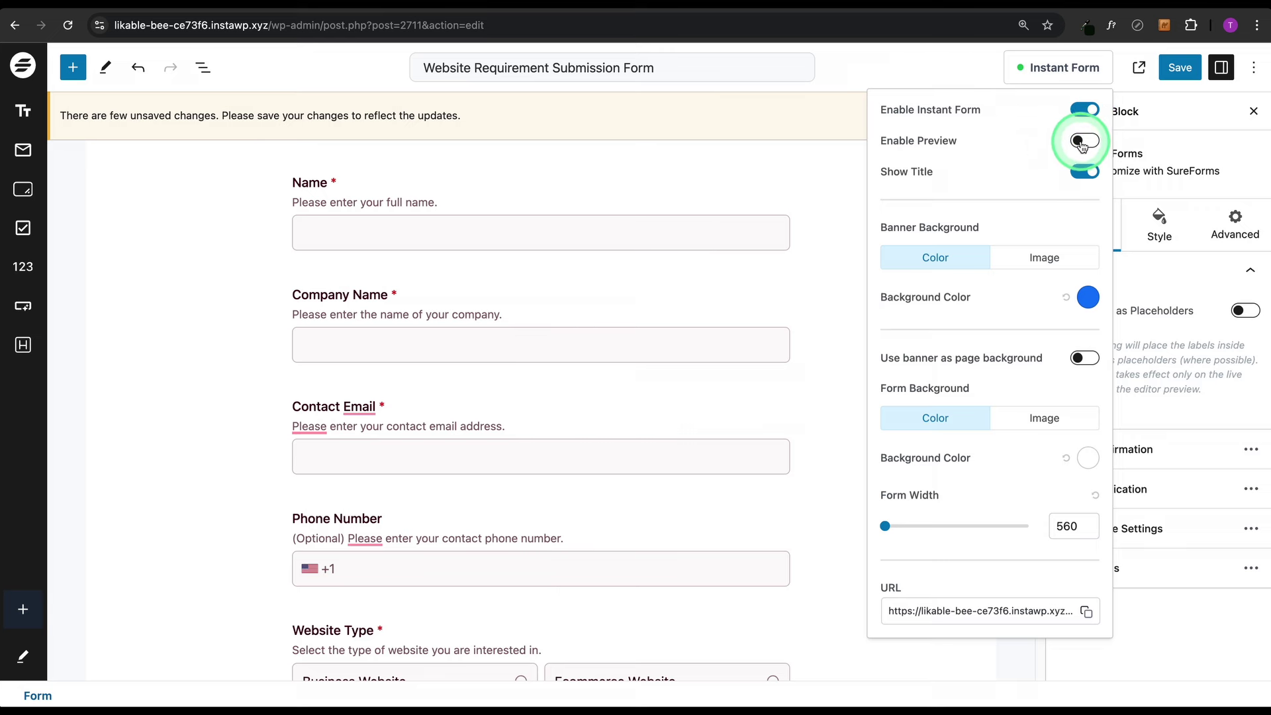
{"action": "left_click", "coordinate": [1081, 141]}
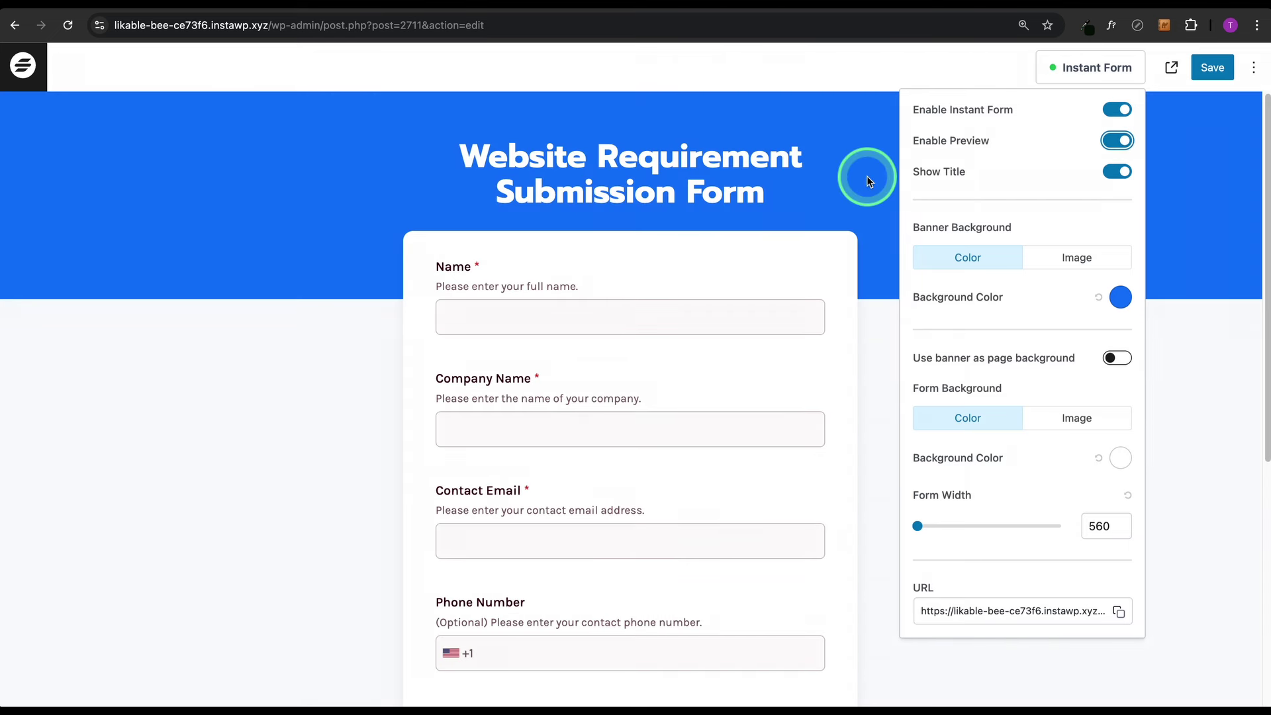
{"action": "left_click", "coordinate": [868, 176]}
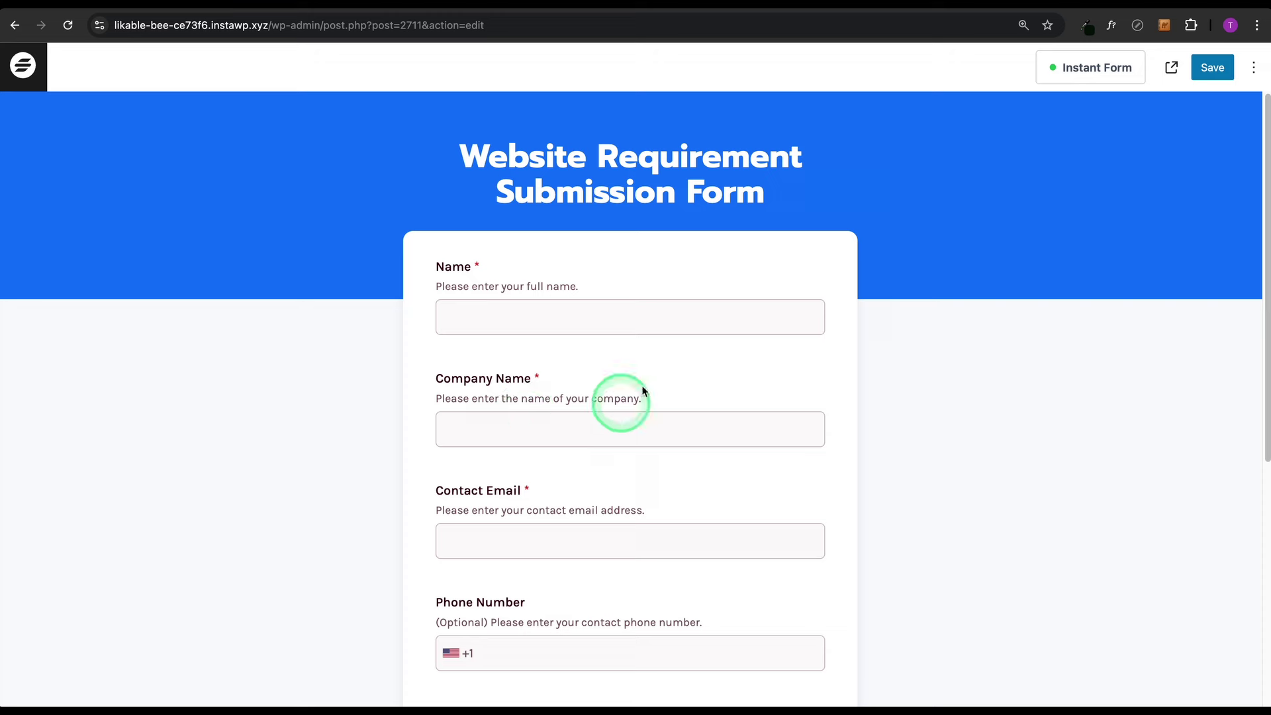
{"action": "scroll", "coordinate": [1007, 404], "scroll_direction": "down", "scroll_amount": 5}
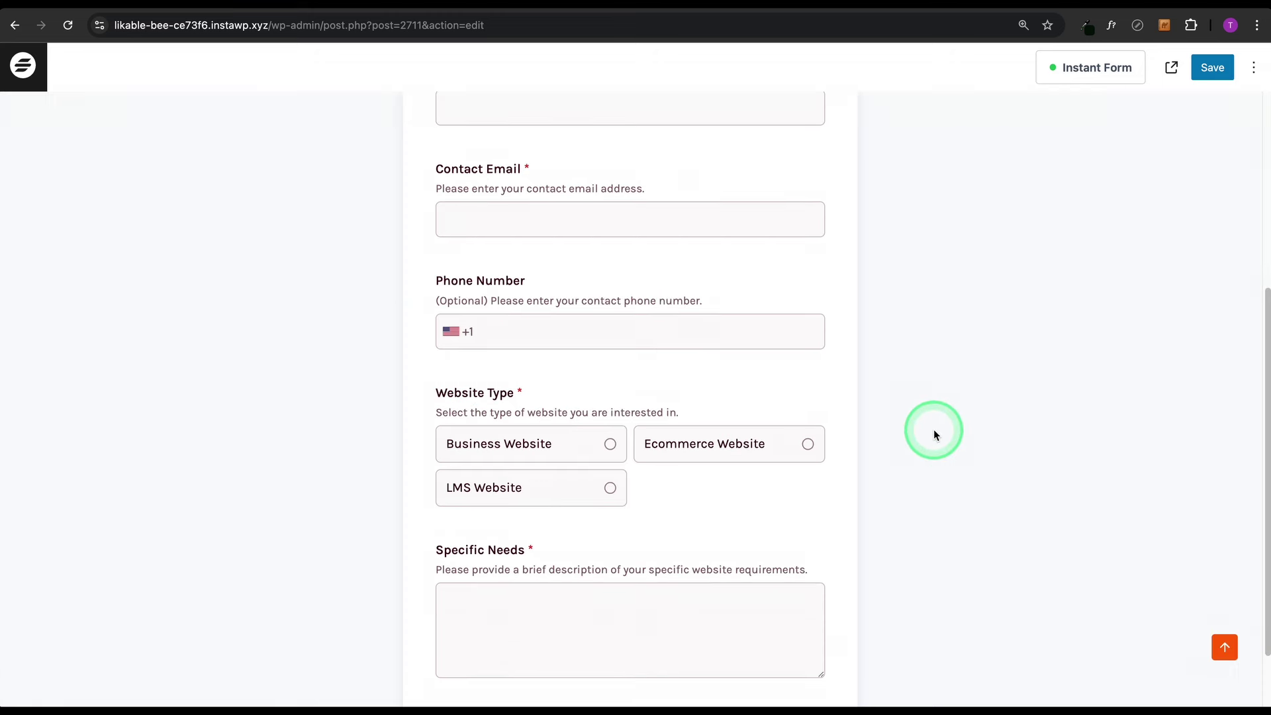
{"action": "scroll", "coordinate": [934, 424], "scroll_direction": "up", "scroll_amount": 5}
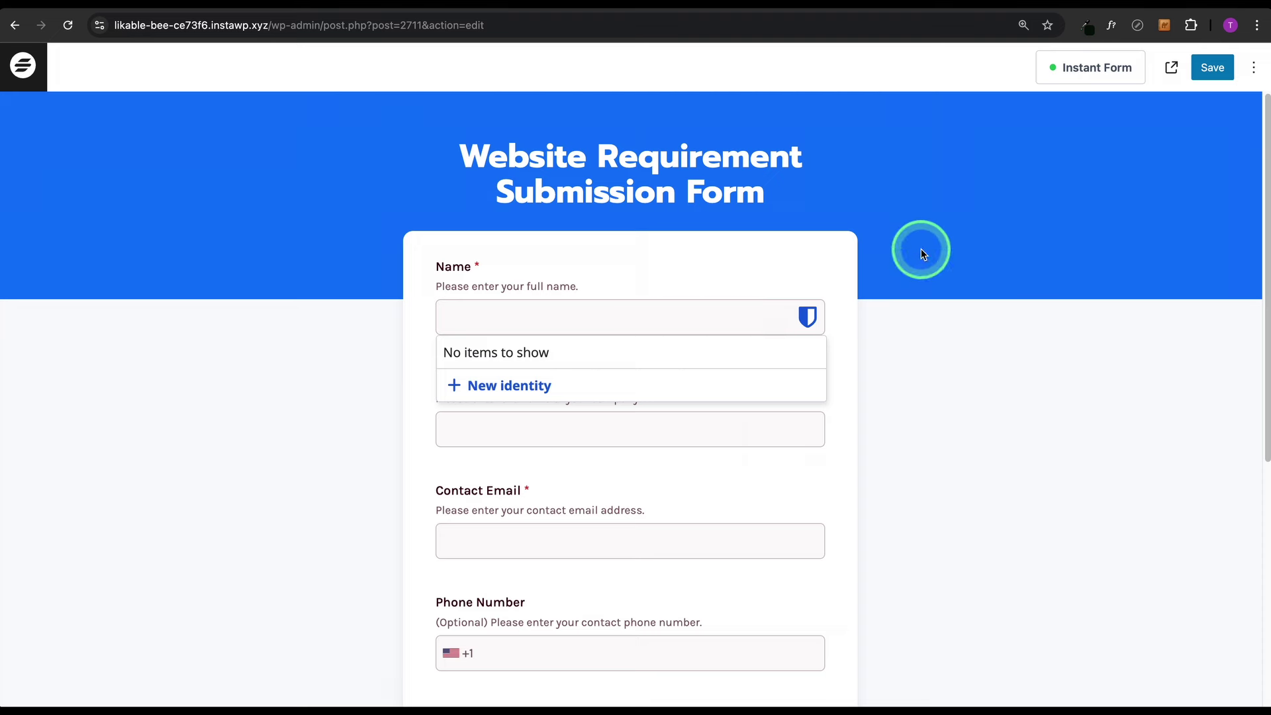
{"action": "scroll", "coordinate": [912, 307], "scroll_direction": "down", "scroll_amount": 6}
{"action": "scroll", "coordinate": [904, 355], "scroll_direction": "up", "scroll_amount": 6}
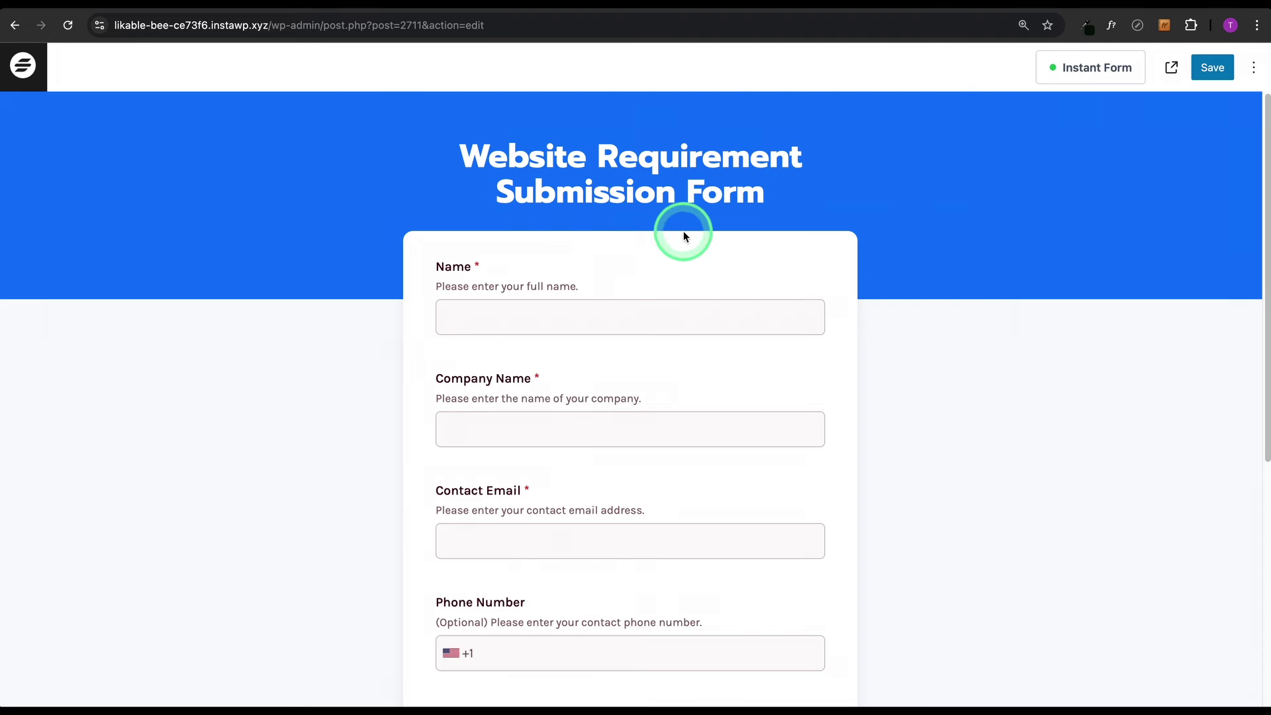
Try switching the Instant Form's Show Title option off and back on
{"action": "left_click", "coordinate": [1079, 74]}
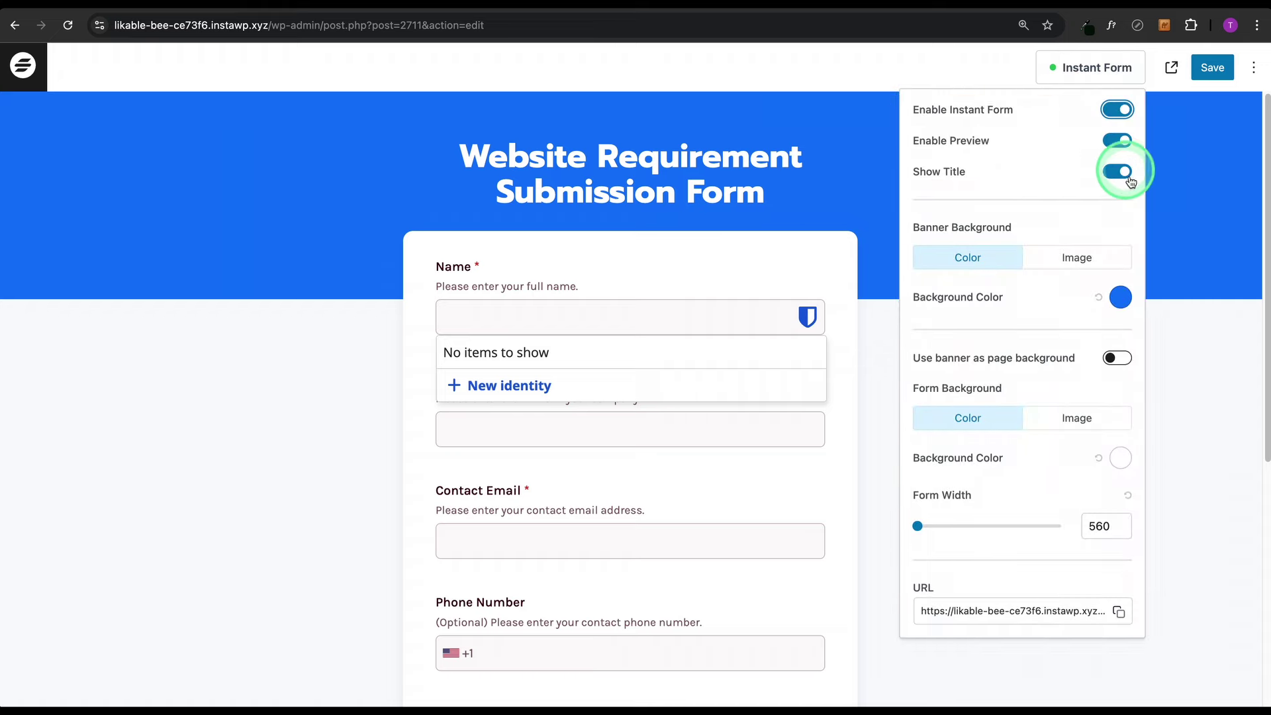
{"action": "left_click", "coordinate": [1100, 174]}
{"action": "left_click", "coordinate": [1117, 172]}
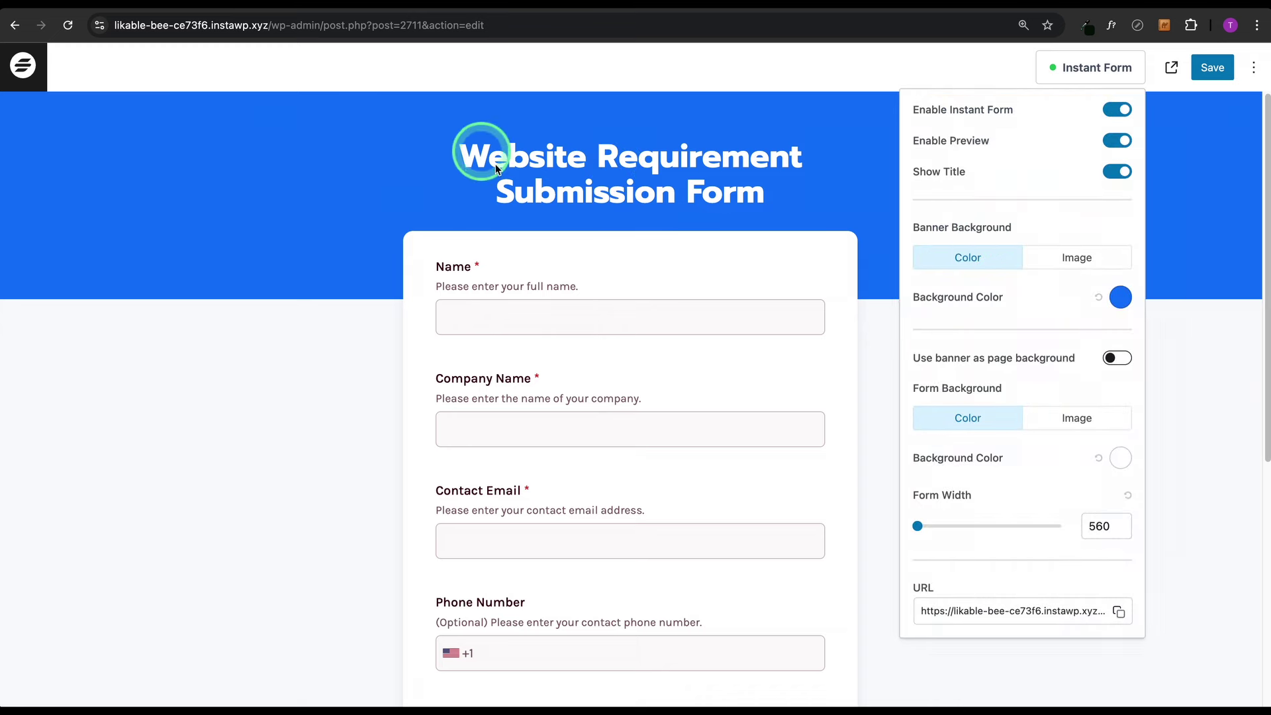
Set the banner background to the orange color preset, and try the Image background type before returning to Color
{"action": "left_click", "coordinate": [1125, 297]}
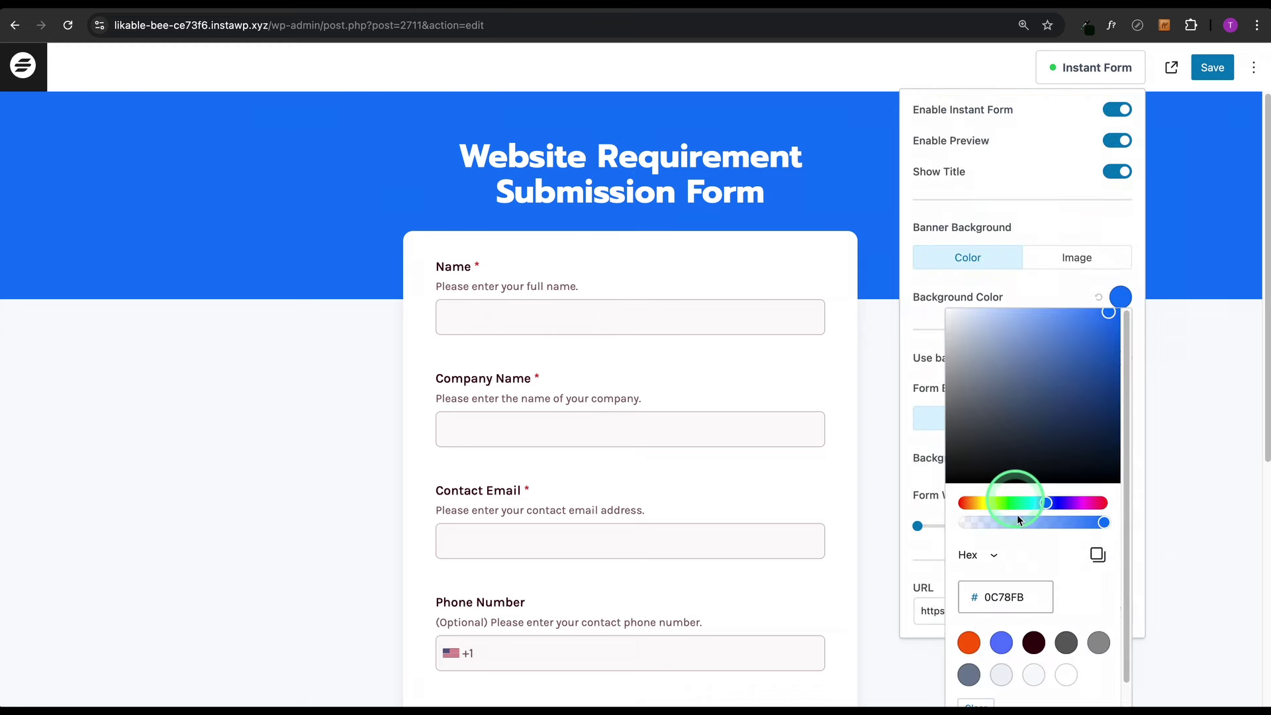
{"action": "left_click", "coordinate": [968, 641]}
{"action": "left_click", "coordinate": [1045, 280]}
{"action": "left_click", "coordinate": [1066, 257]}
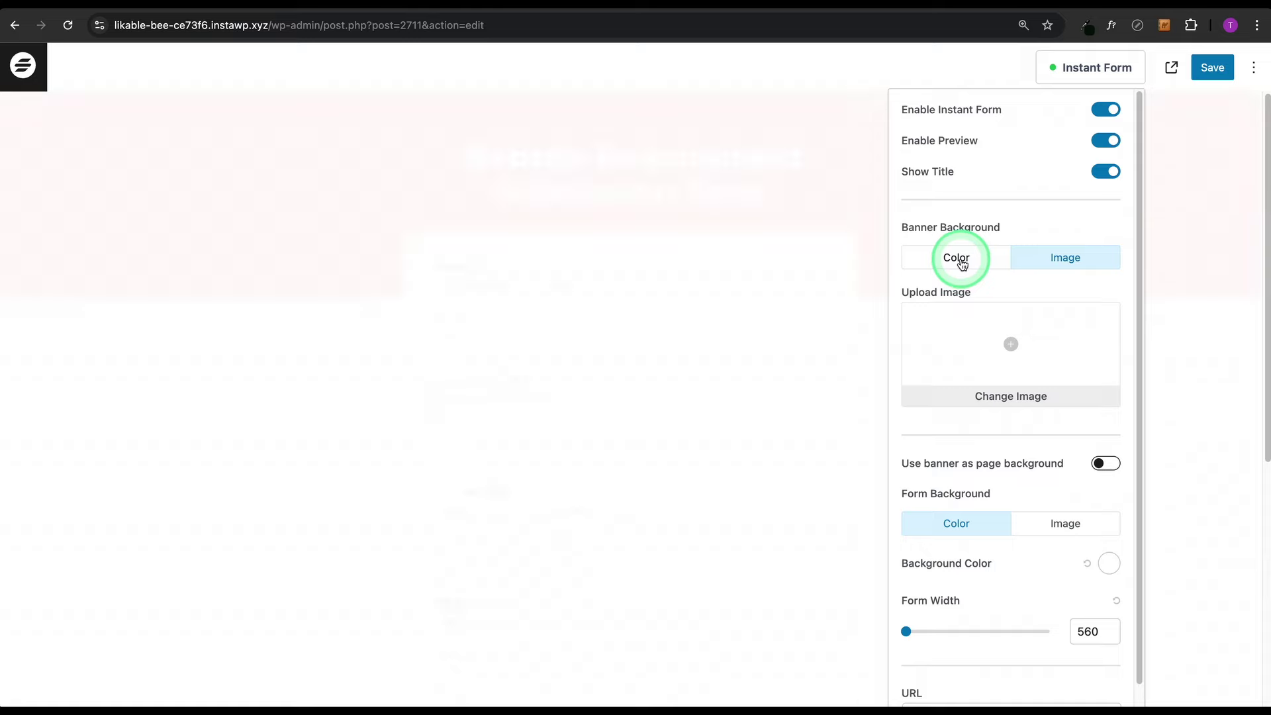
{"action": "left_click", "coordinate": [957, 257]}
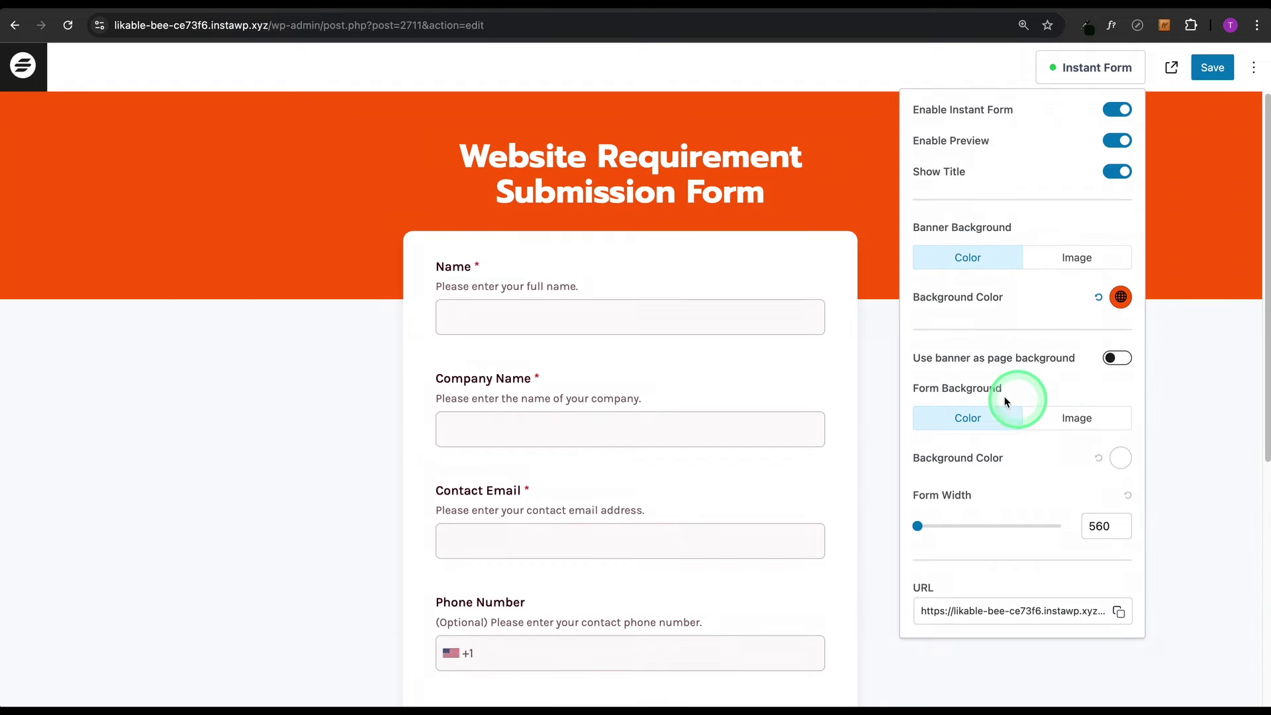
Try other color presets for the form background and set it to the white preset
{"action": "left_click", "coordinate": [1121, 462]}
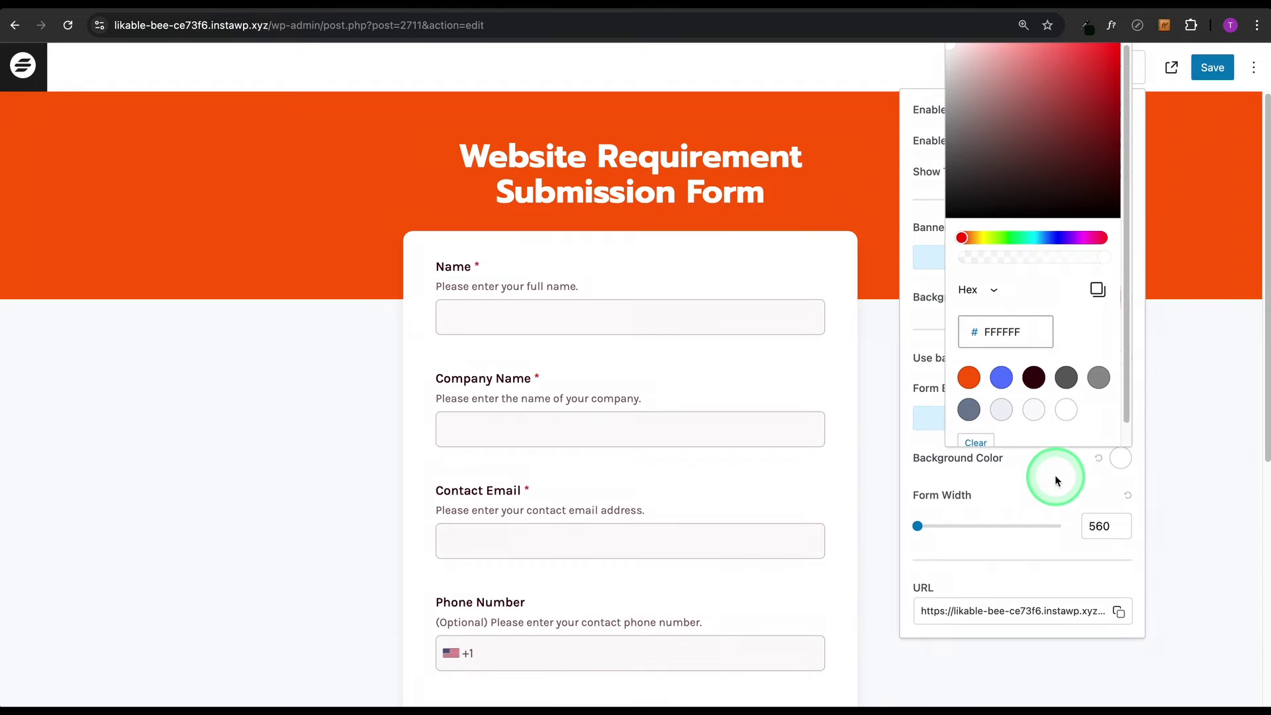
{"action": "left_click", "coordinate": [1033, 410]}
{"action": "left_click", "coordinate": [992, 412]}
{"action": "left_click", "coordinate": [1064, 412]}
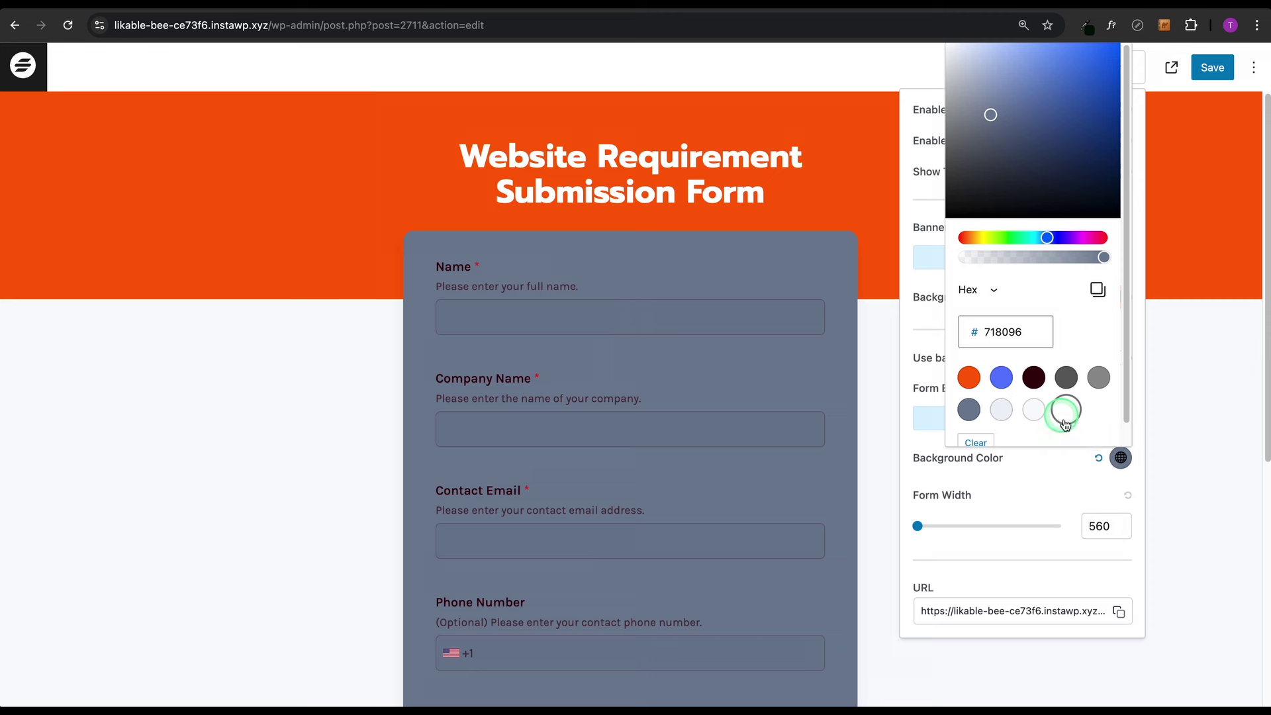
Set the Instant Form's width to 700 and look over the resized form down to the Submit button
{"action": "left_click", "coordinate": [933, 534]}
{"action": "left_click_drag", "start_coordinate": [933, 534], "coordinate": [980, 526]}
{"action": "left_click", "coordinate": [1098, 526]}
{"action": "type", "text": "700"}
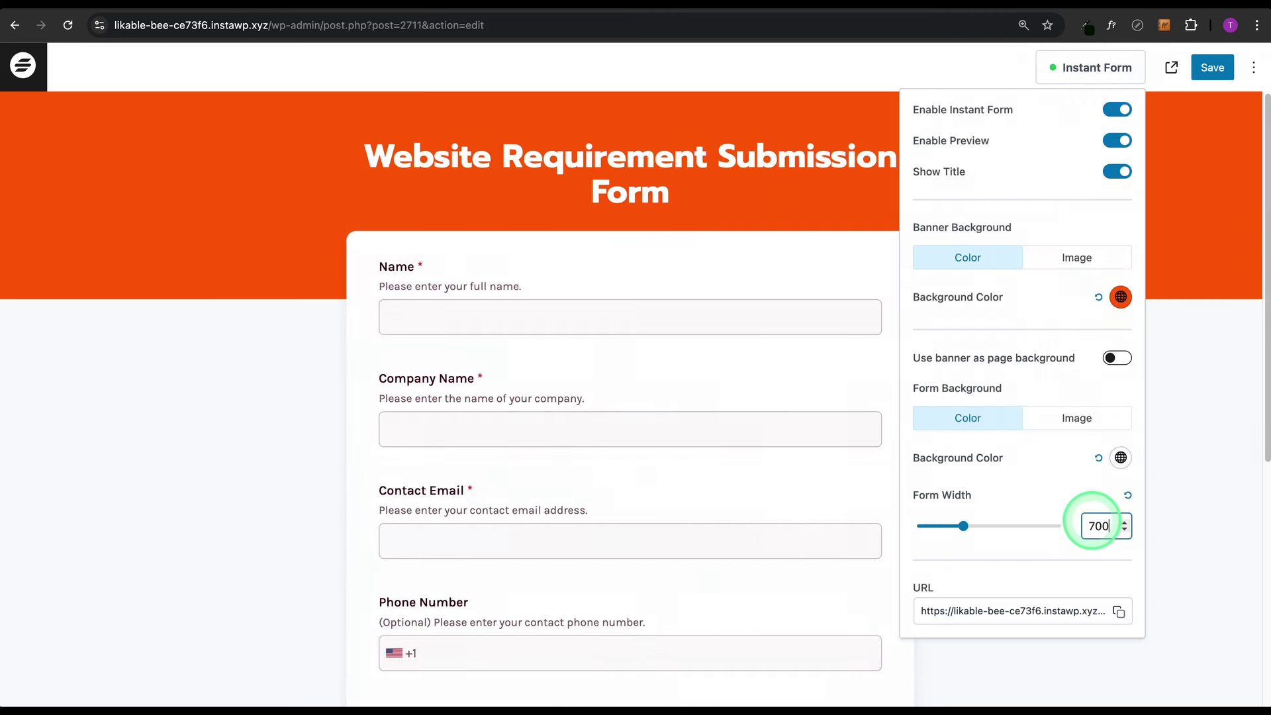
{"action": "scroll", "coordinate": [746, 371], "scroll_direction": "down", "scroll_amount": 3}
{"action": "scroll", "coordinate": [738, 380], "scroll_direction": "down", "scroll_amount": 3}
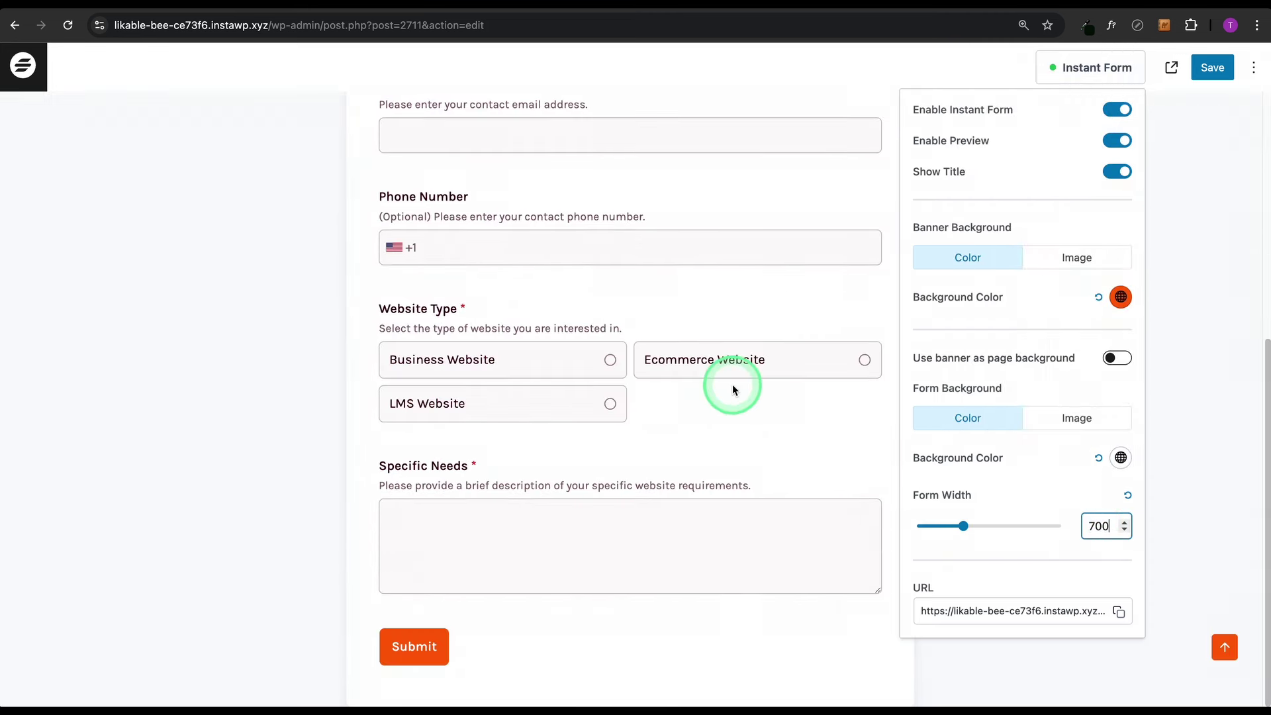
{"action": "left_click", "coordinate": [1109, 93]}
{"action": "scroll", "coordinate": [821, 315], "scroll_direction": "up", "scroll_amount": 6}
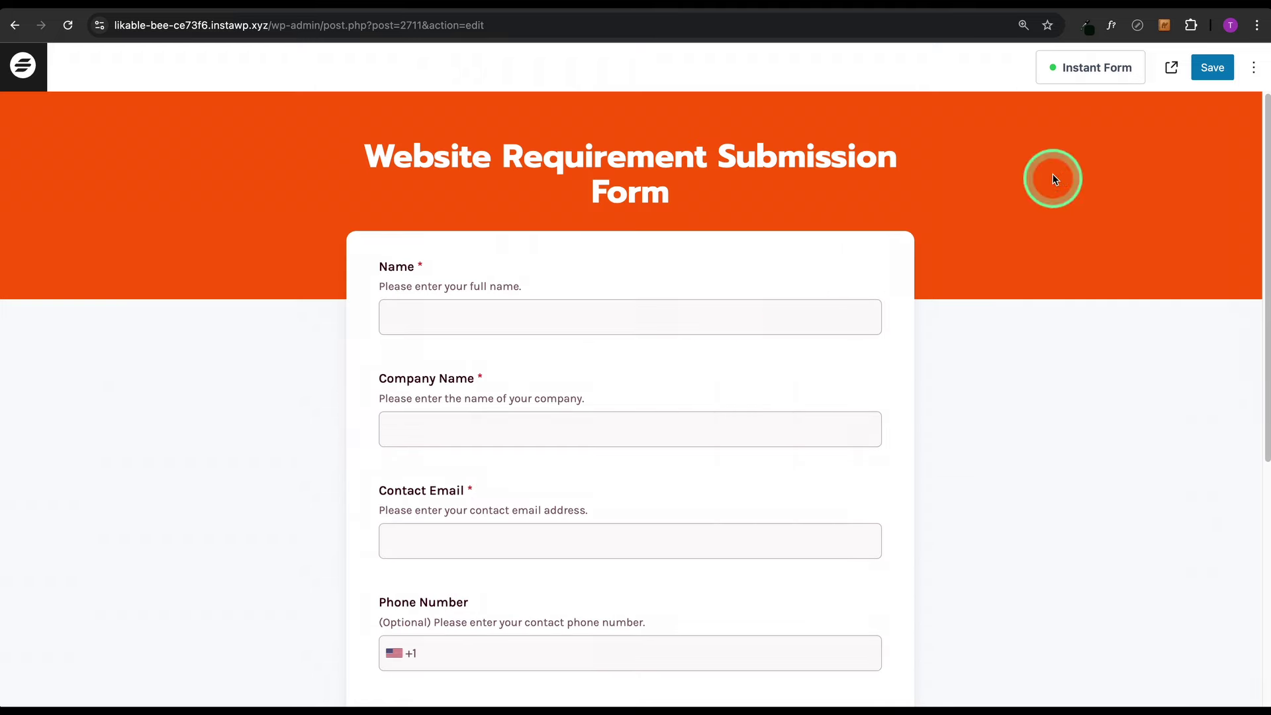
Try editing the Instant Form's URL slug by deleting characters, and copy the form's URL
{"action": "left_click", "coordinate": [1076, 72]}
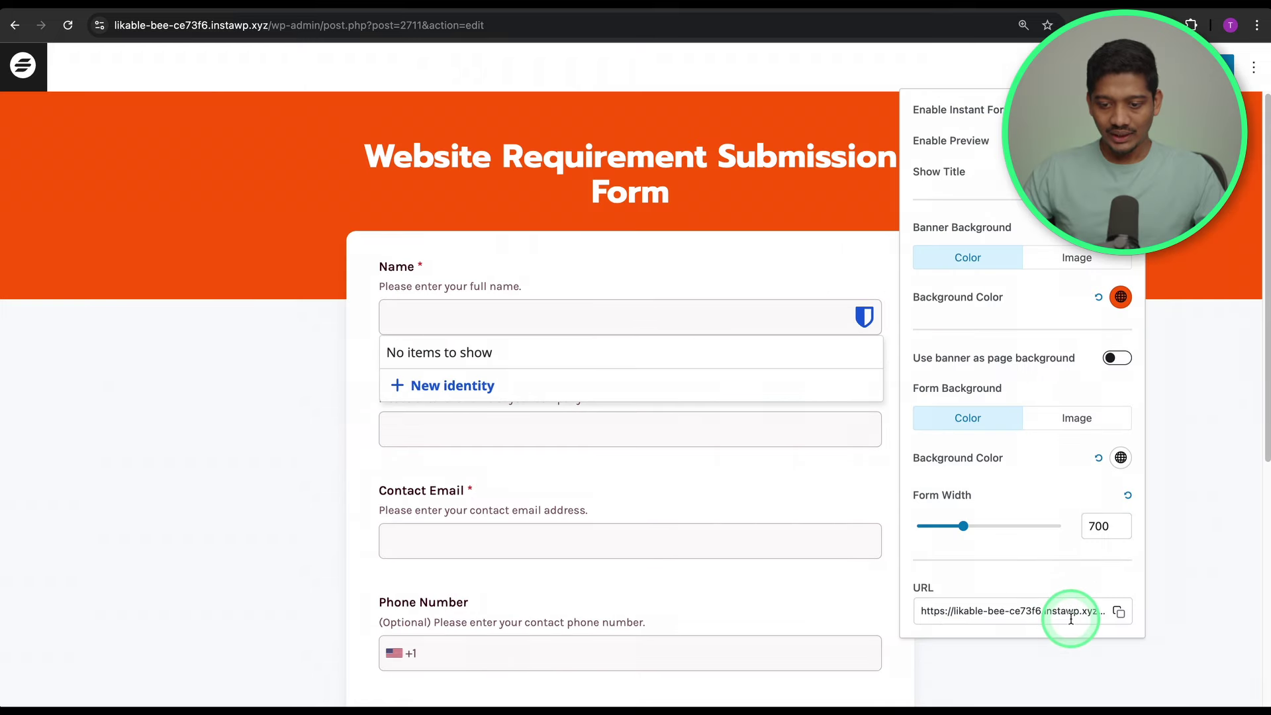
{"action": "left_click", "coordinate": [1117, 613]}
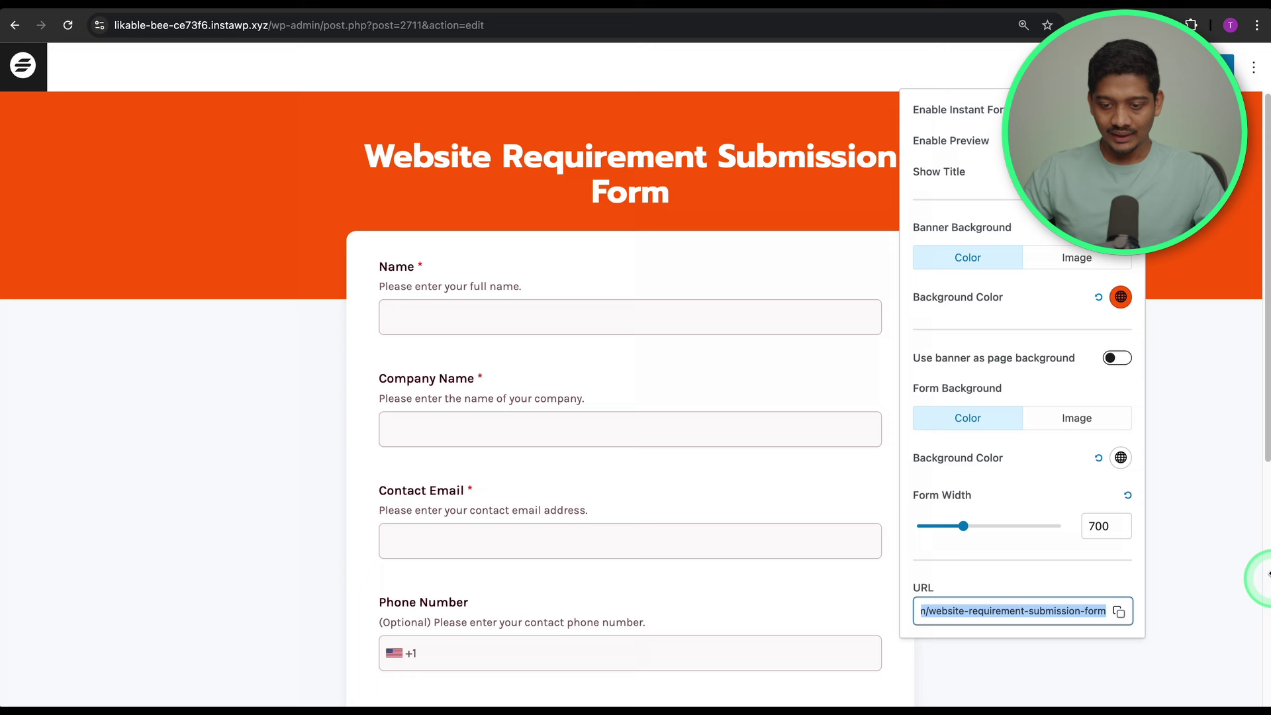
{"action": "left_click", "coordinate": [1055, 610]}
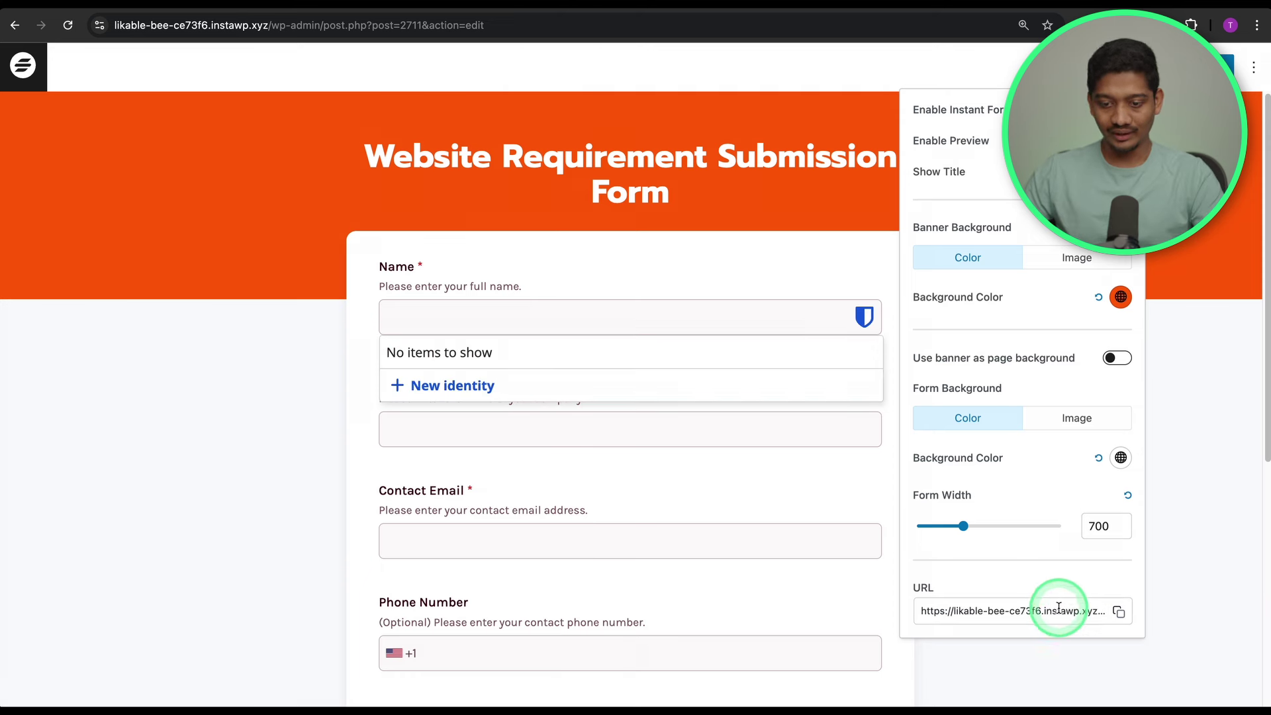
{"action": "left_click_drag", "start_coordinate": [1066, 610], "coordinate": [1087, 609]}
{"action": "left_click", "coordinate": [1091, 610]}
{"action": "left_click", "coordinate": [1065, 610]}
{"action": "left_click", "coordinate": [1059, 611]}
{"action": "left_click", "coordinate": [1075, 542]}
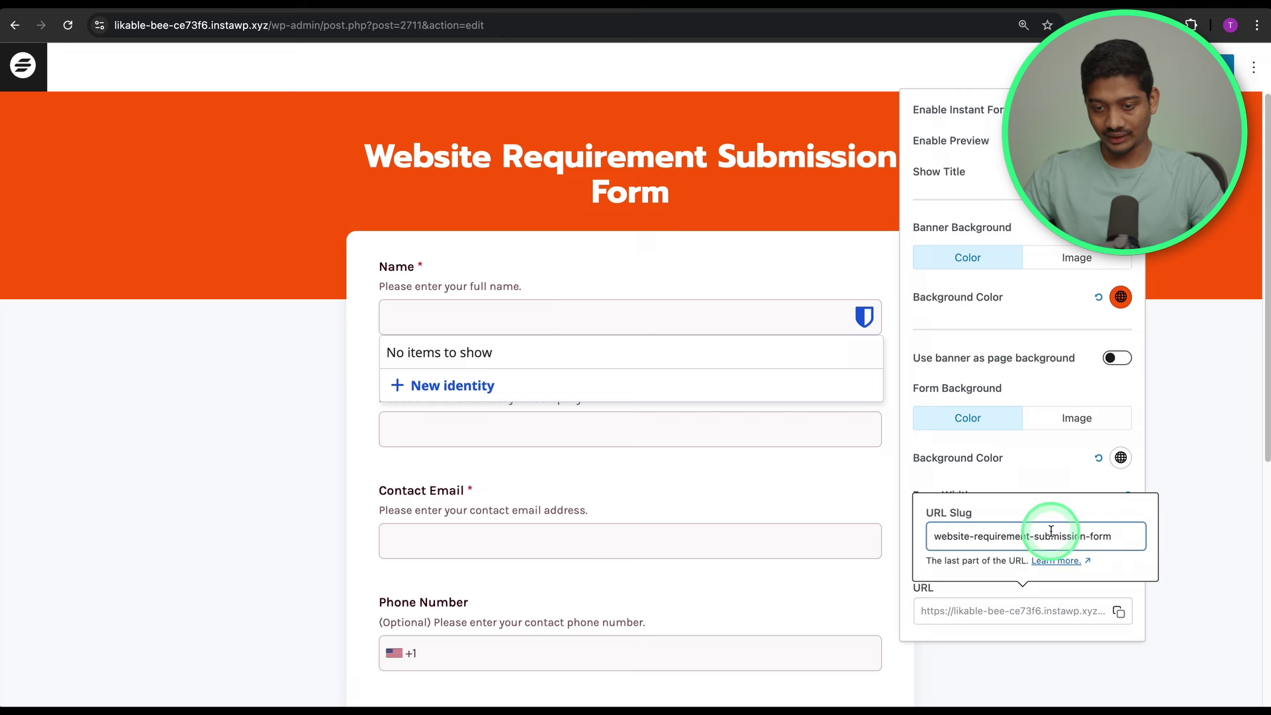
{"action": "key", "text": "BackSpace"}
{"action": "key", "text": "BackSpace"}
{"action": "key", "text": "BackSpace"}
{"action": "left_click", "coordinate": [1058, 480]}
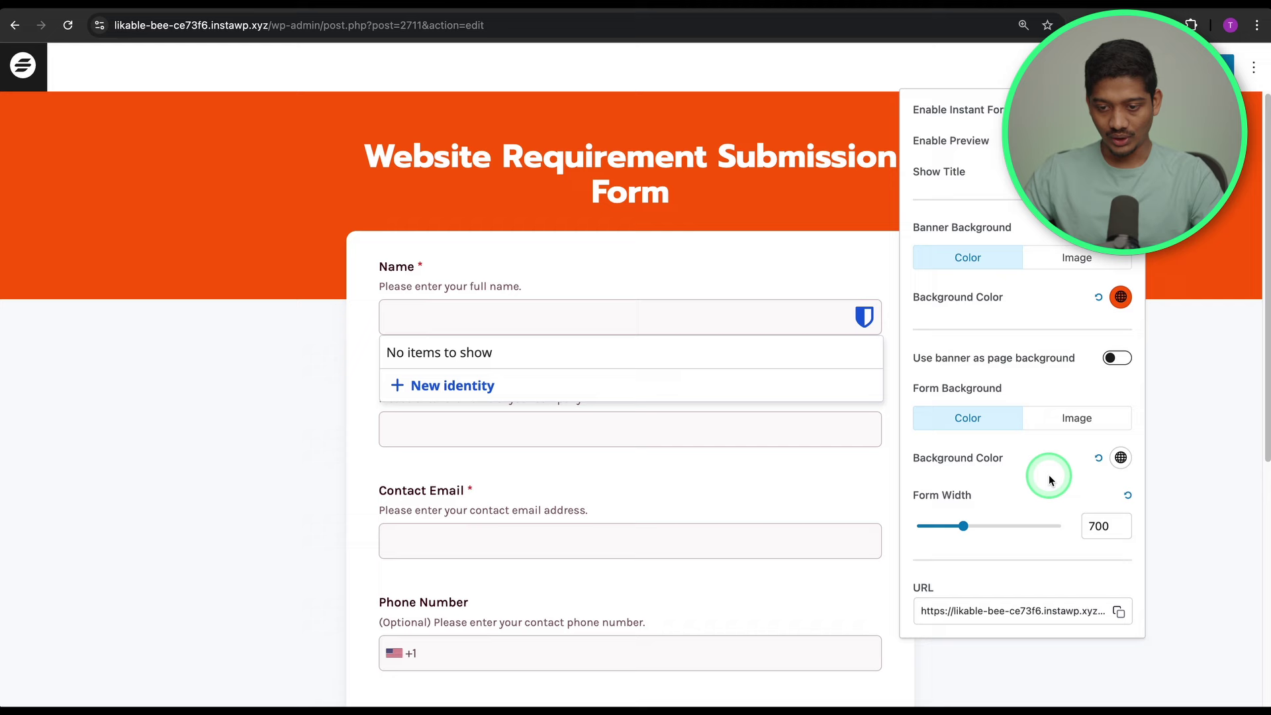
{"action": "left_click", "coordinate": [1120, 612]}
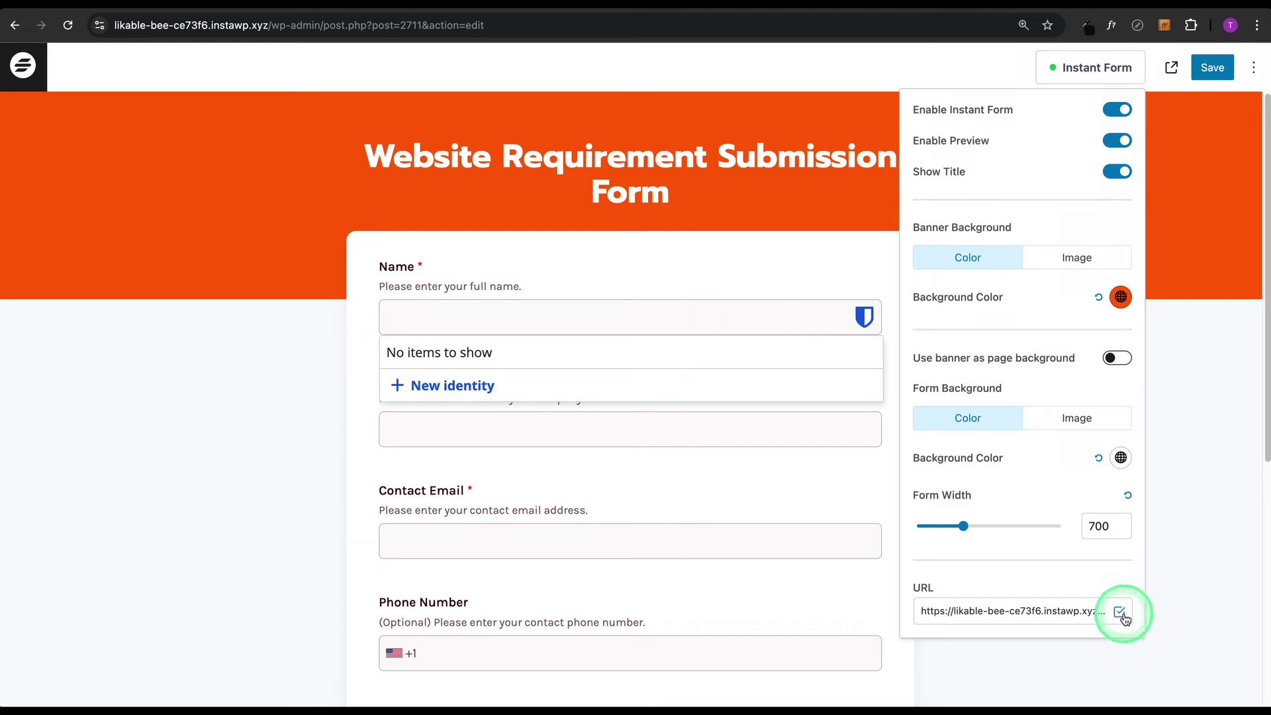
Save the form, open its copied URL in an incognito window and look over the live Instant Form
{"action": "left_click", "coordinate": [1209, 71]}
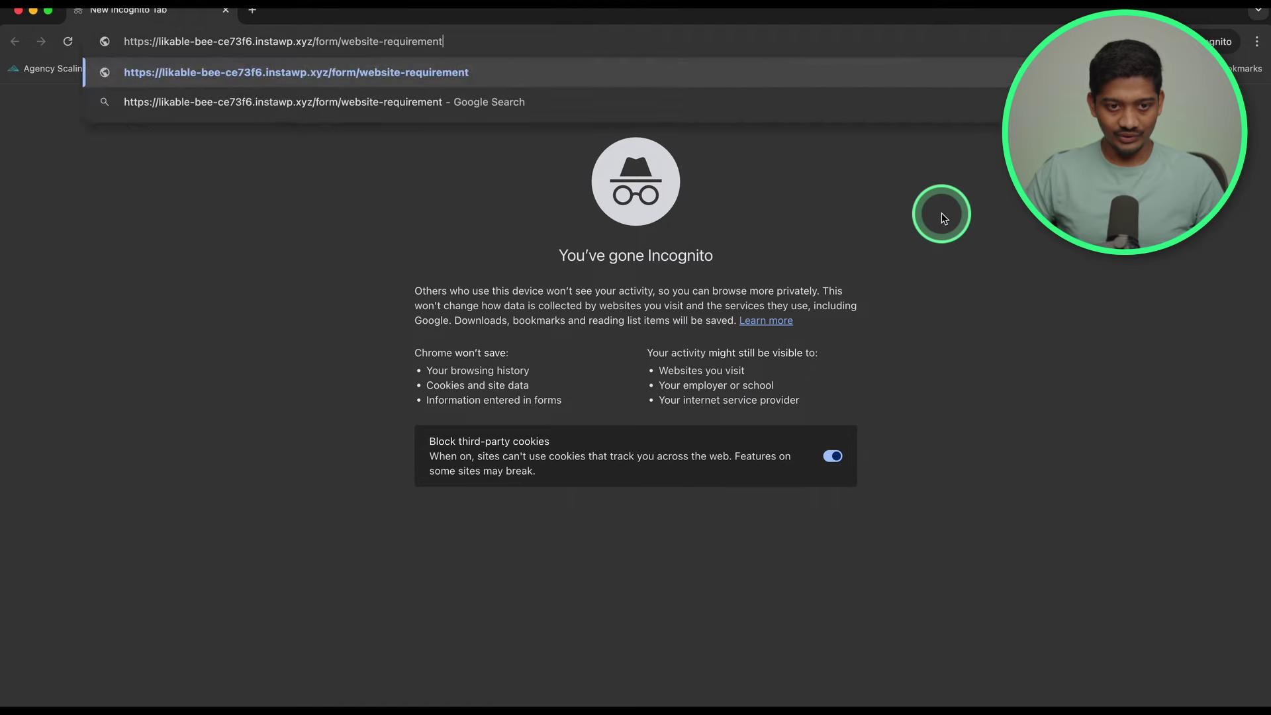
{"action": "key", "text": "Return"}
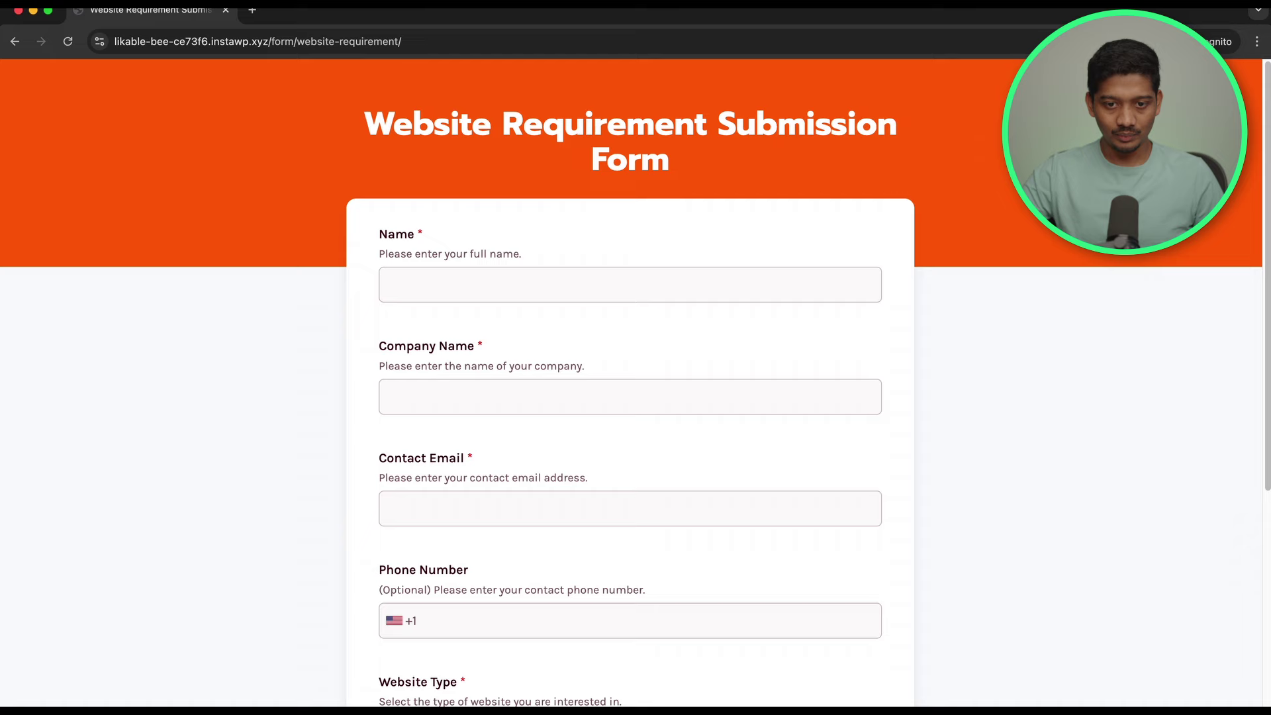
{"action": "scroll", "coordinate": [545, 236], "scroll_direction": "down", "scroll_amount": 5}
{"action": "scroll", "coordinate": [605, 295], "scroll_direction": "up", "scroll_amount": 3}
{"action": "scroll", "coordinate": [611, 421], "scroll_direction": "up", "scroll_amount": 3}
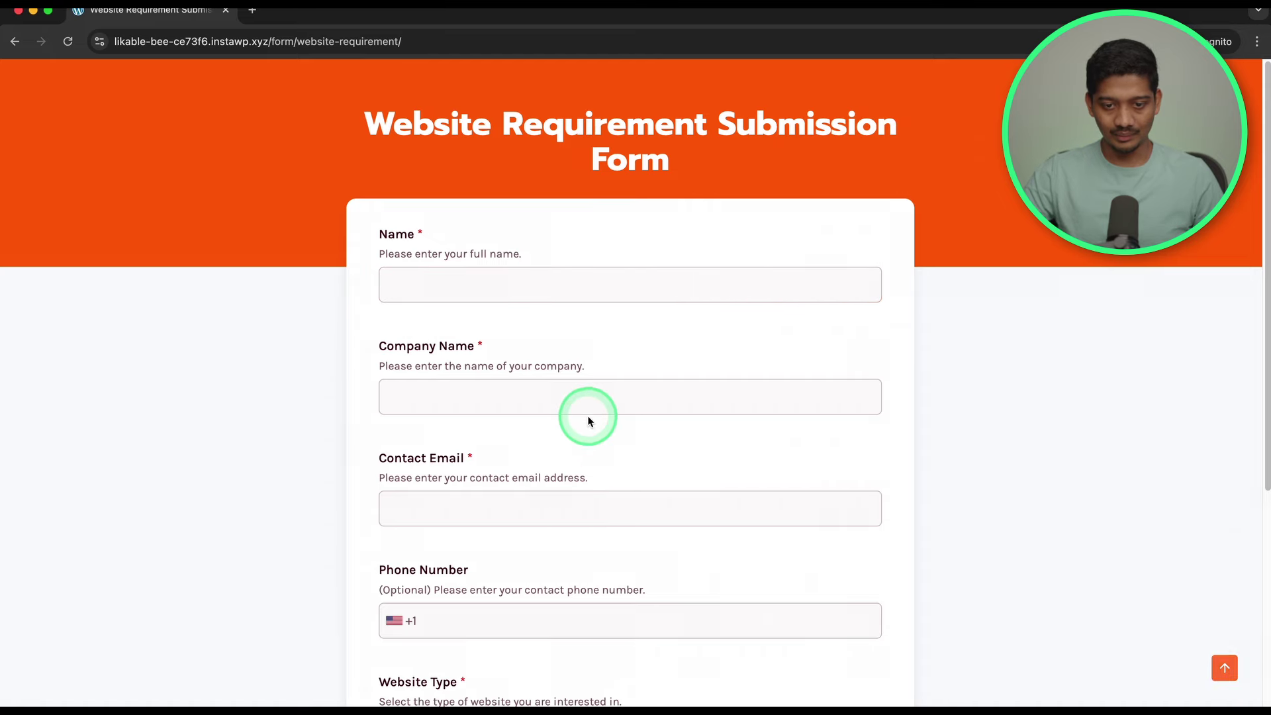
{"action": "scroll", "coordinate": [667, 295], "scroll_direction": "down", "scroll_amount": 3}
{"action": "scroll", "coordinate": [673, 301], "scroll_direction": "up", "scroll_amount": 3}
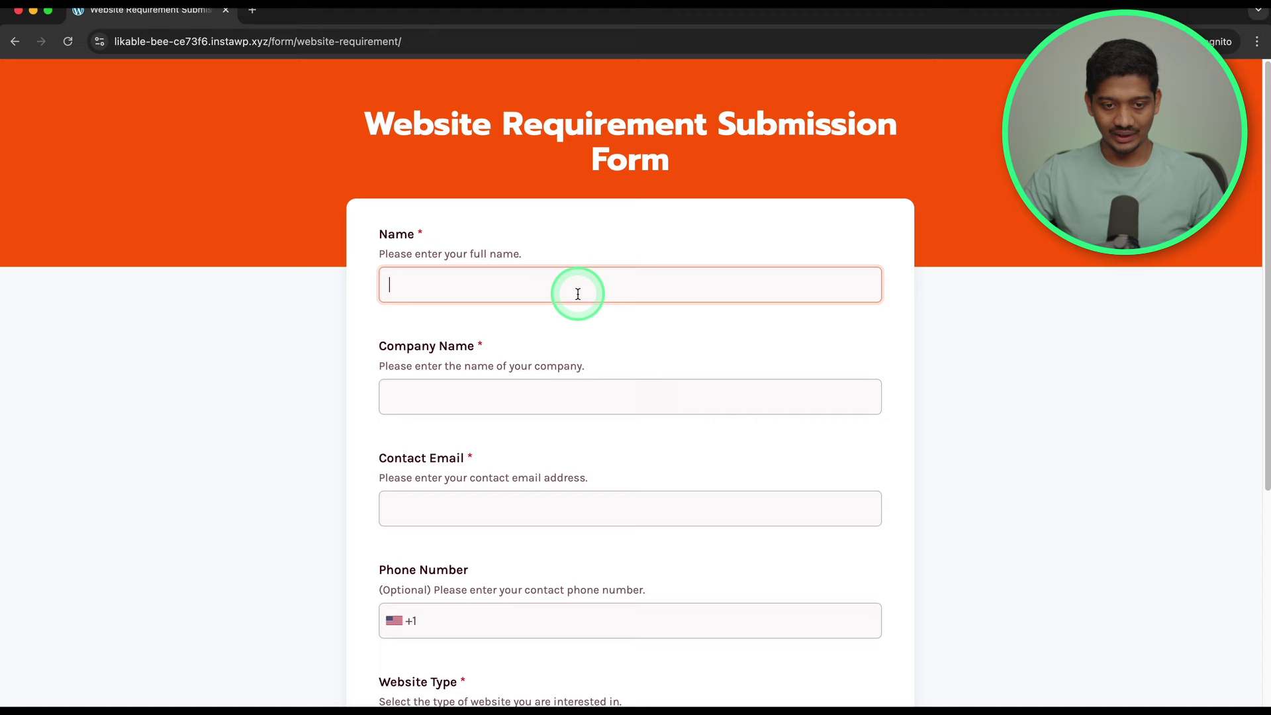
Test the live form's validation by passing through the Name, Company Name and Contact Email fields without filling them
{"action": "left_click", "coordinate": [487, 398]}
{"action": "scroll", "coordinate": [543, 371], "scroll_direction": "down", "scroll_amount": 3}
{"action": "left_click", "coordinate": [524, 342]}
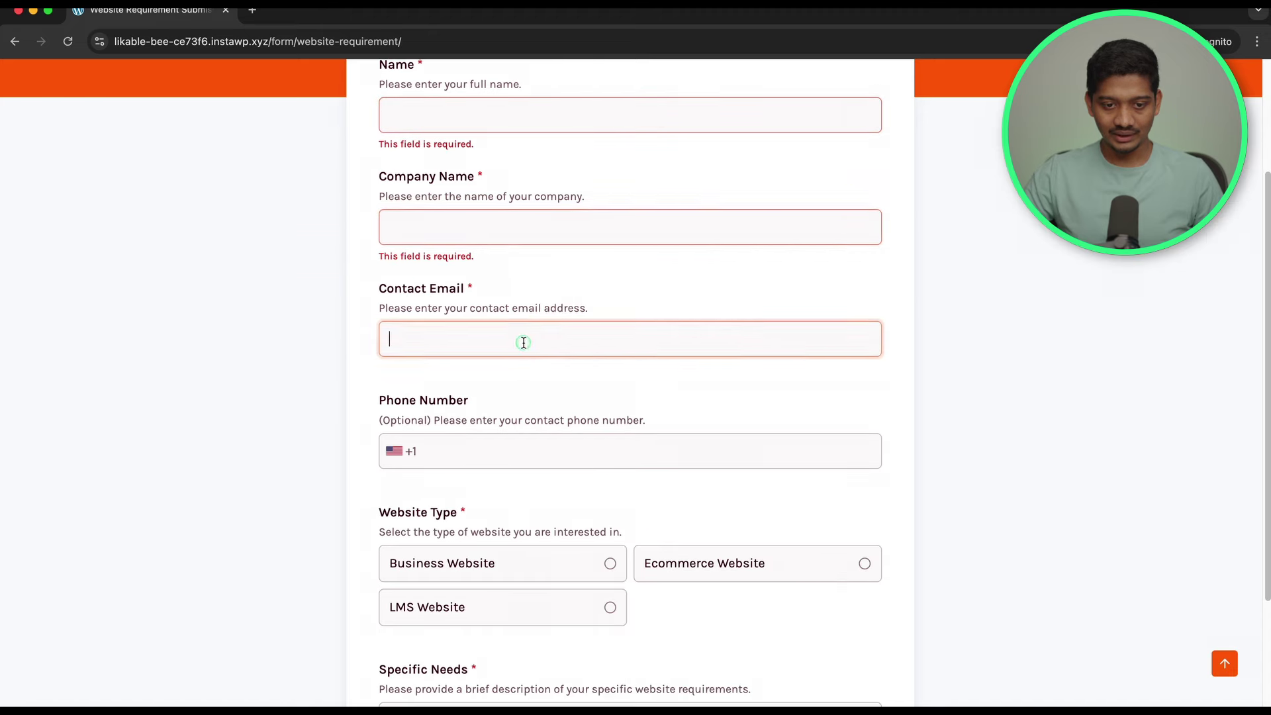
{"action": "scroll", "coordinate": [524, 342], "scroll_direction": "down", "scroll_amount": 3}
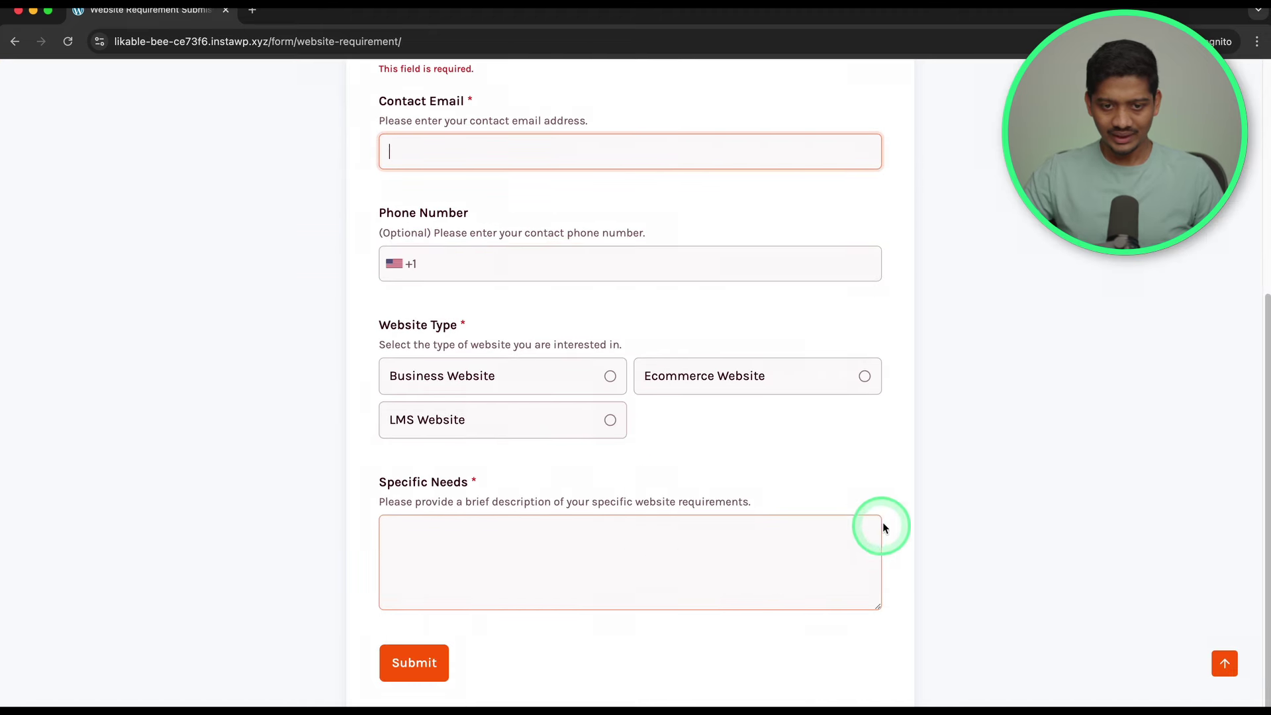
{"action": "scroll", "coordinate": [973, 463], "scroll_direction": "up", "scroll_amount": 6}
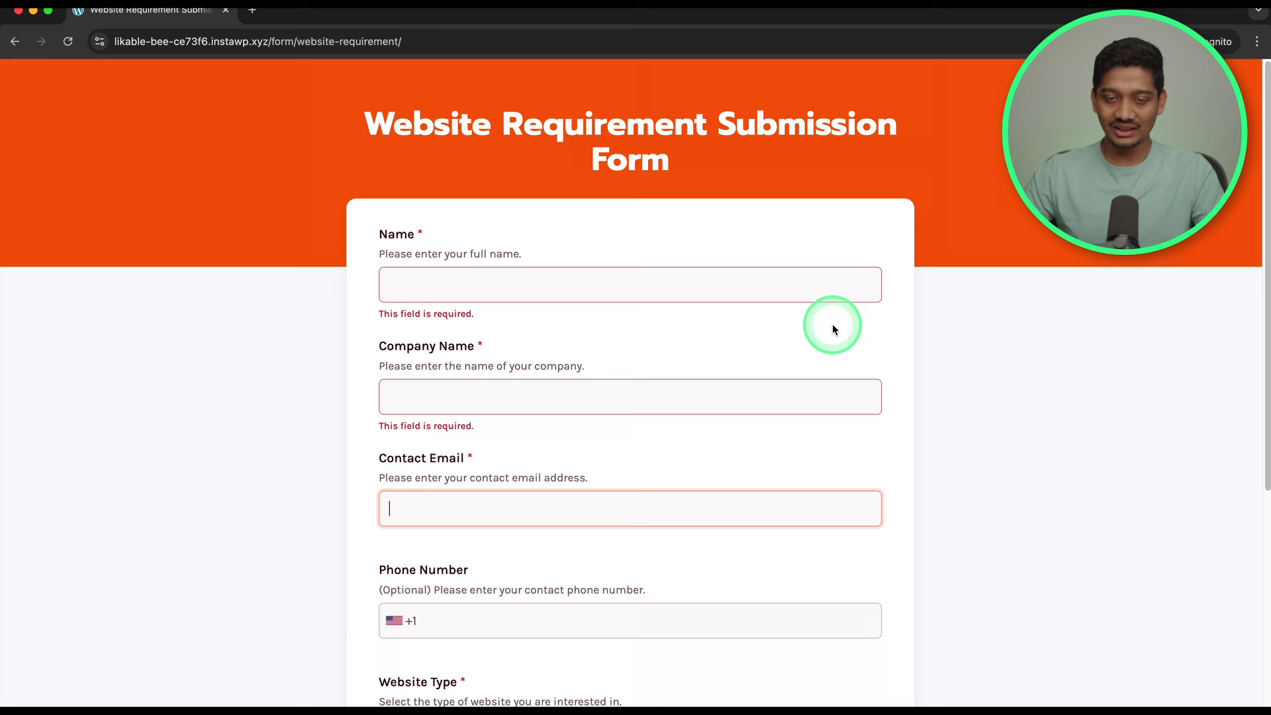
{"action": "key", "text": "shift+Tab"}
{"action": "key", "text": "Tab"}
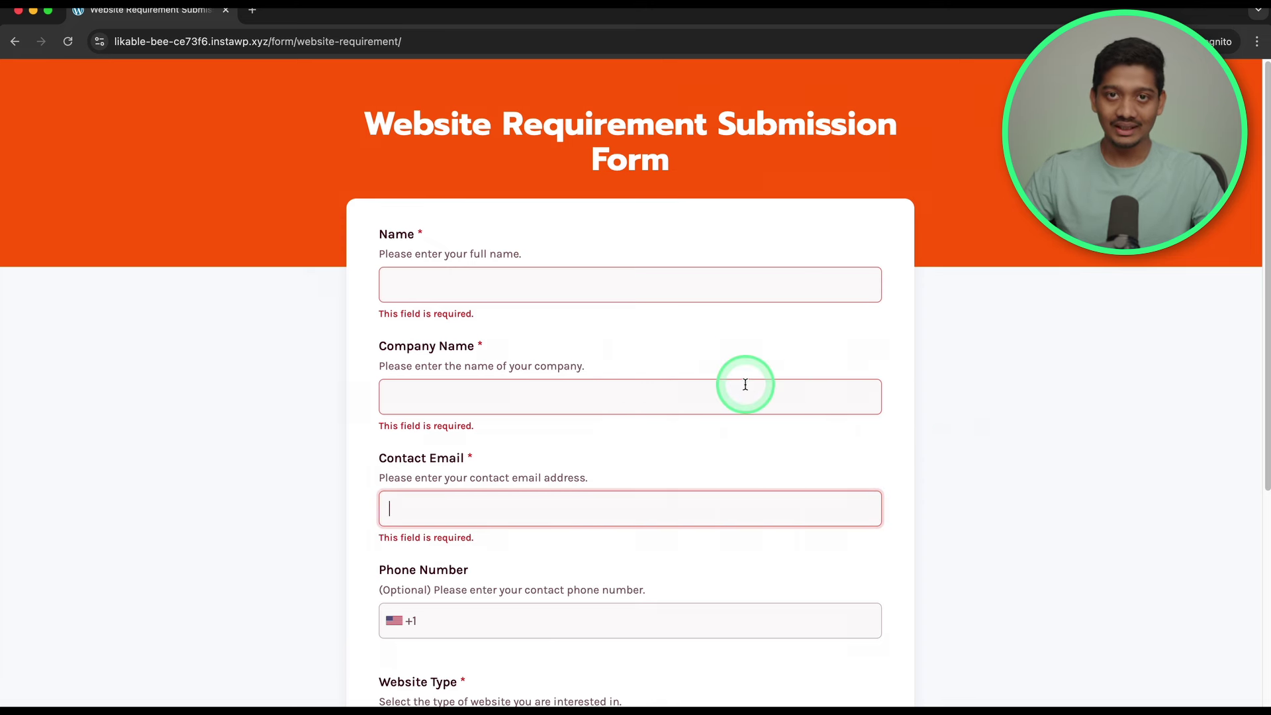
Return to the form editor, disable the Instant Form option and save the form
{"action": "scroll", "coordinate": [587, 311], "scroll_direction": "down", "scroll_amount": 6}
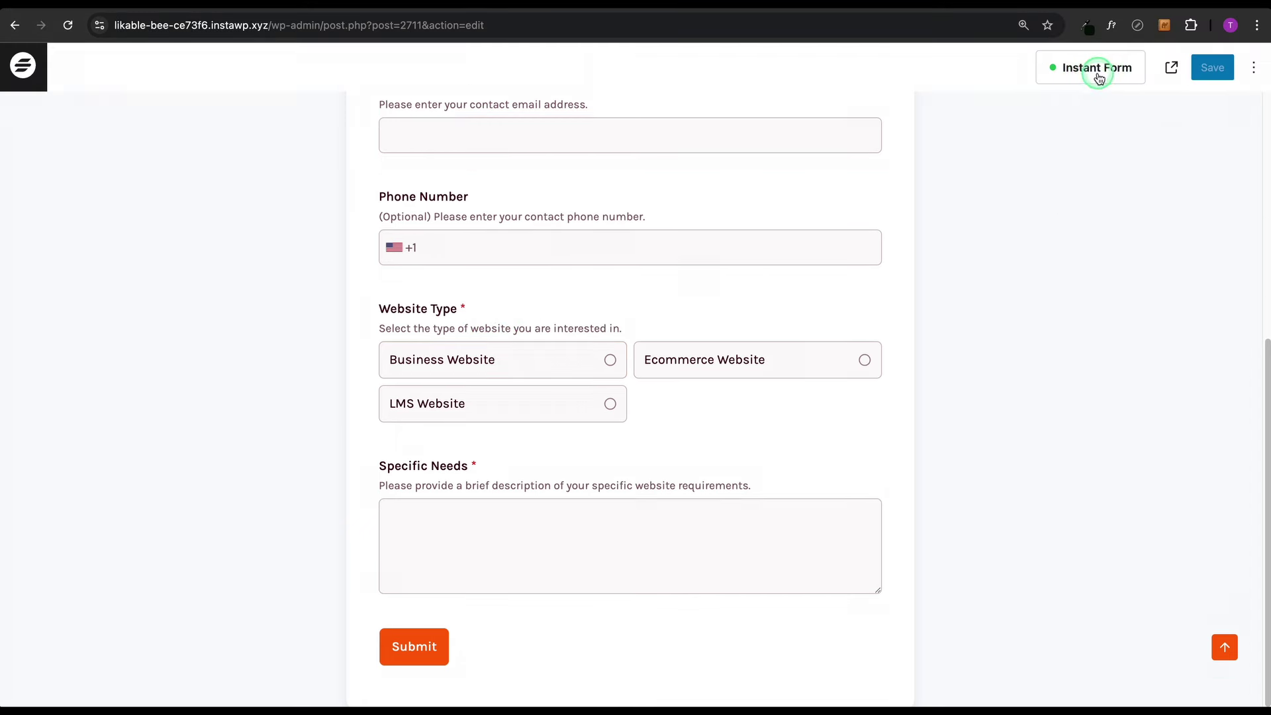
{"action": "left_click", "coordinate": [1099, 77]}
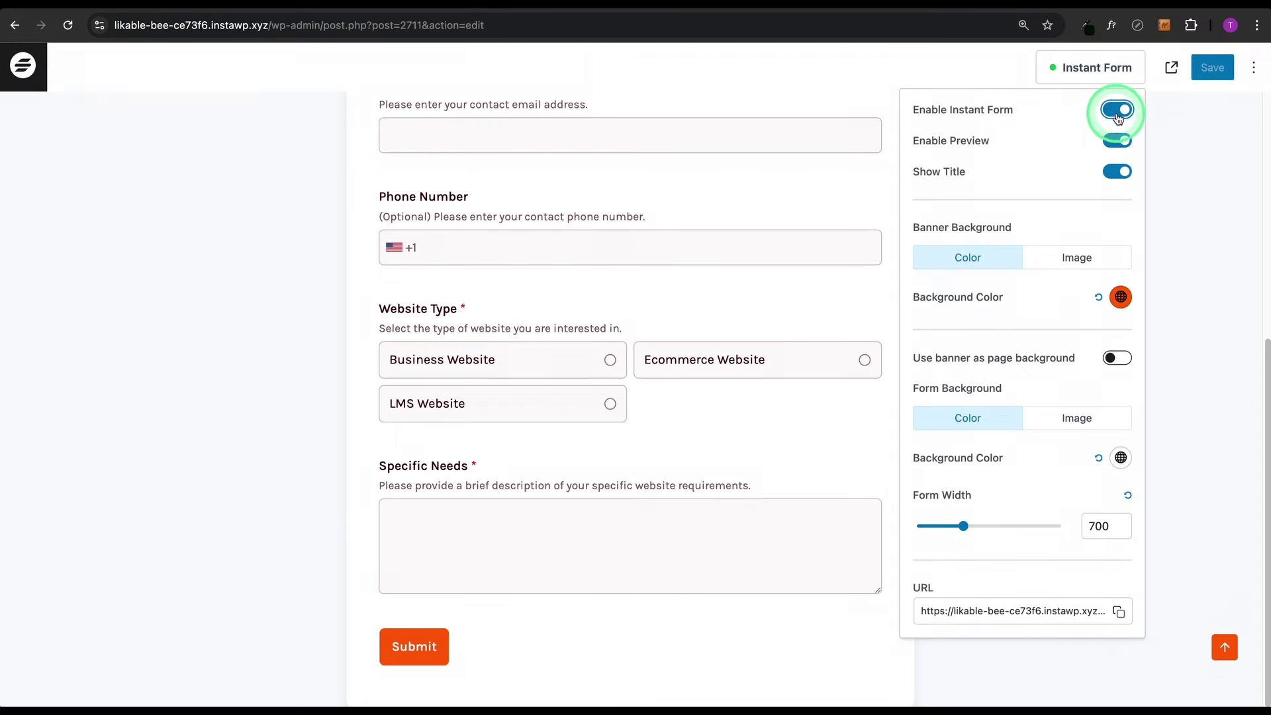
{"action": "left_click", "coordinate": [1213, 67]}
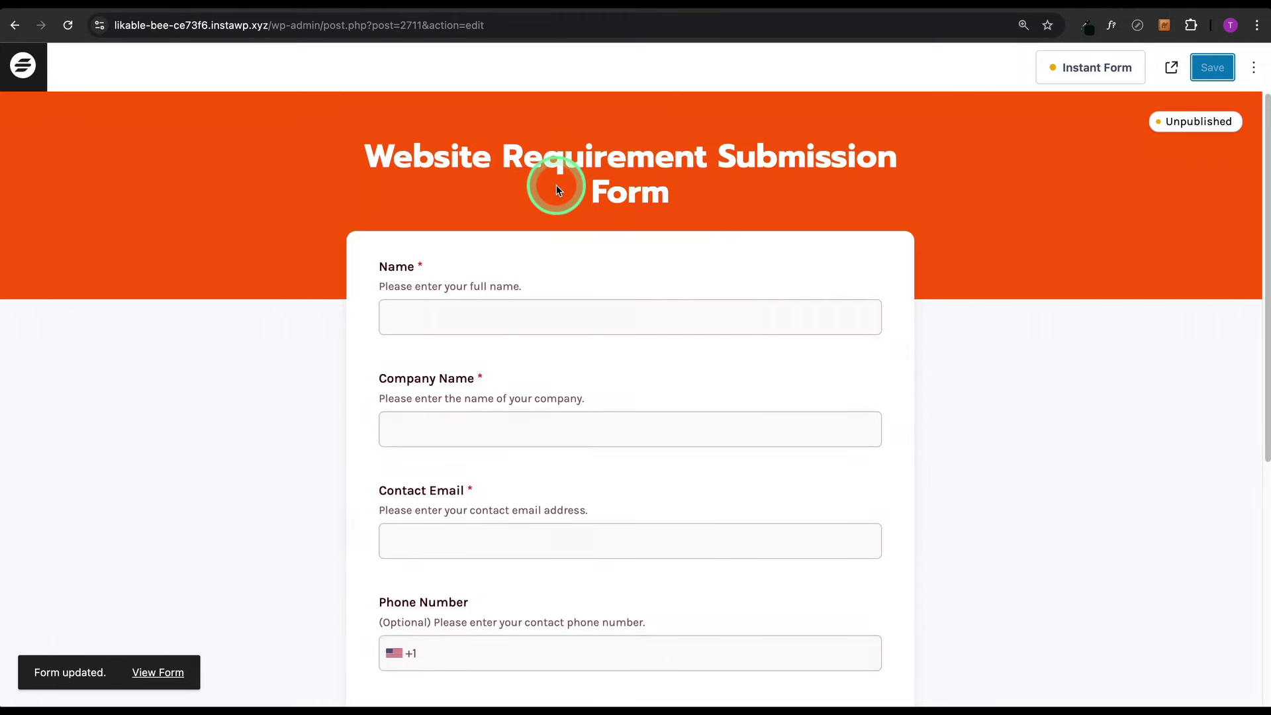
Copy the form's shortcode from the SureForms Forms list and open the Home page for editing
{"action": "left_click", "coordinate": [13, 76]}
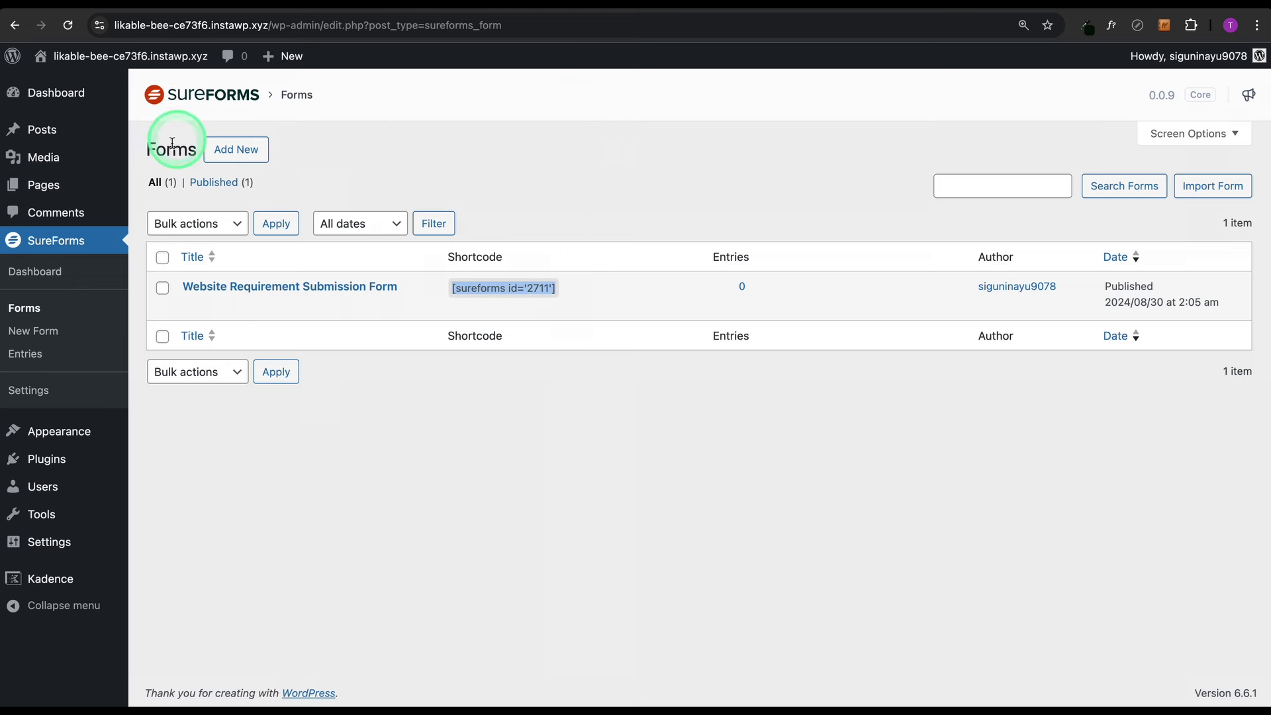
{"action": "left_click", "coordinate": [90, 181]}
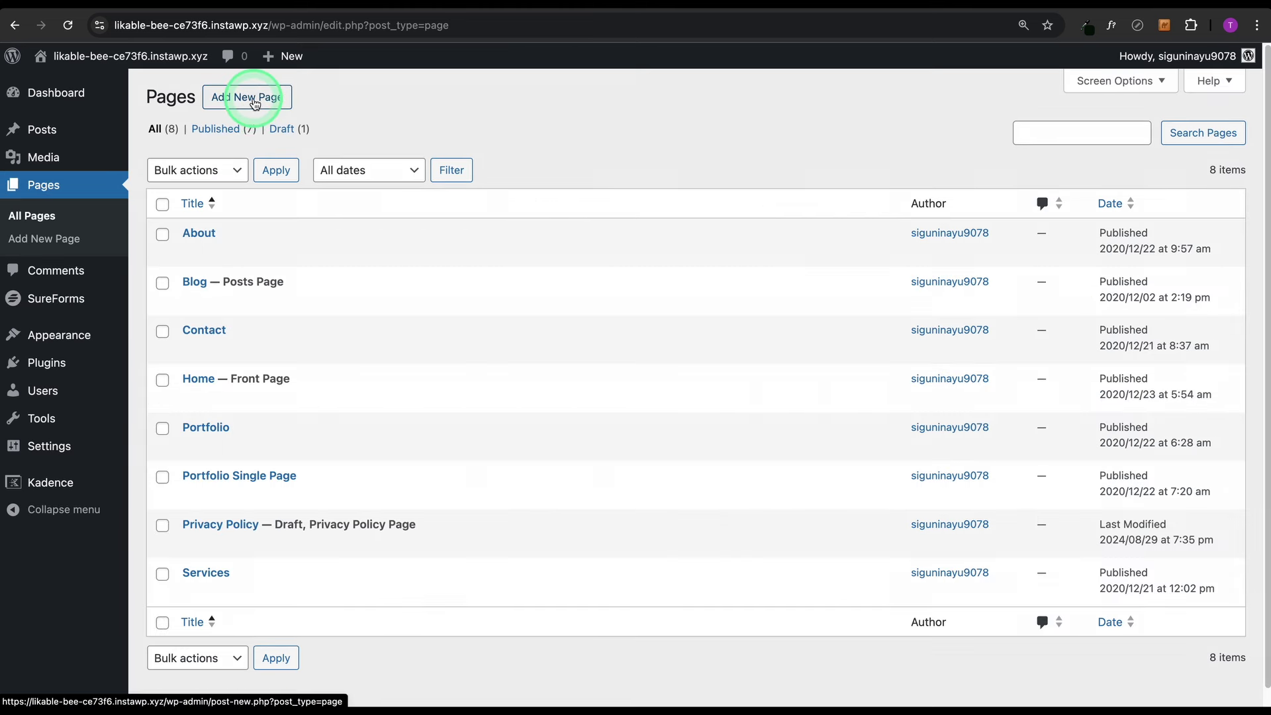
{"action": "mouse_move", "coordinate": [166, 370]}
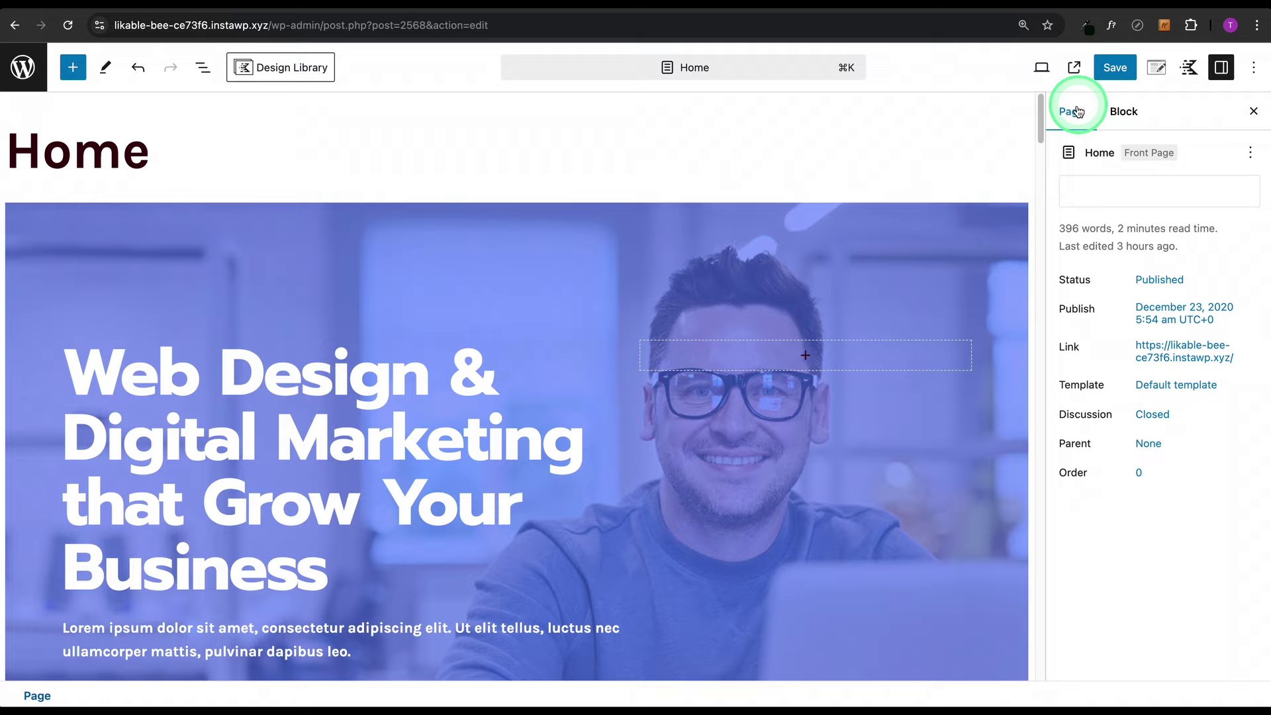
{"action": "scroll", "coordinate": [781, 298], "scroll_direction": "down", "scroll_amount": 10}
{"action": "scroll", "coordinate": [751, 318], "scroll_direction": "down", "scroll_amount": 20}
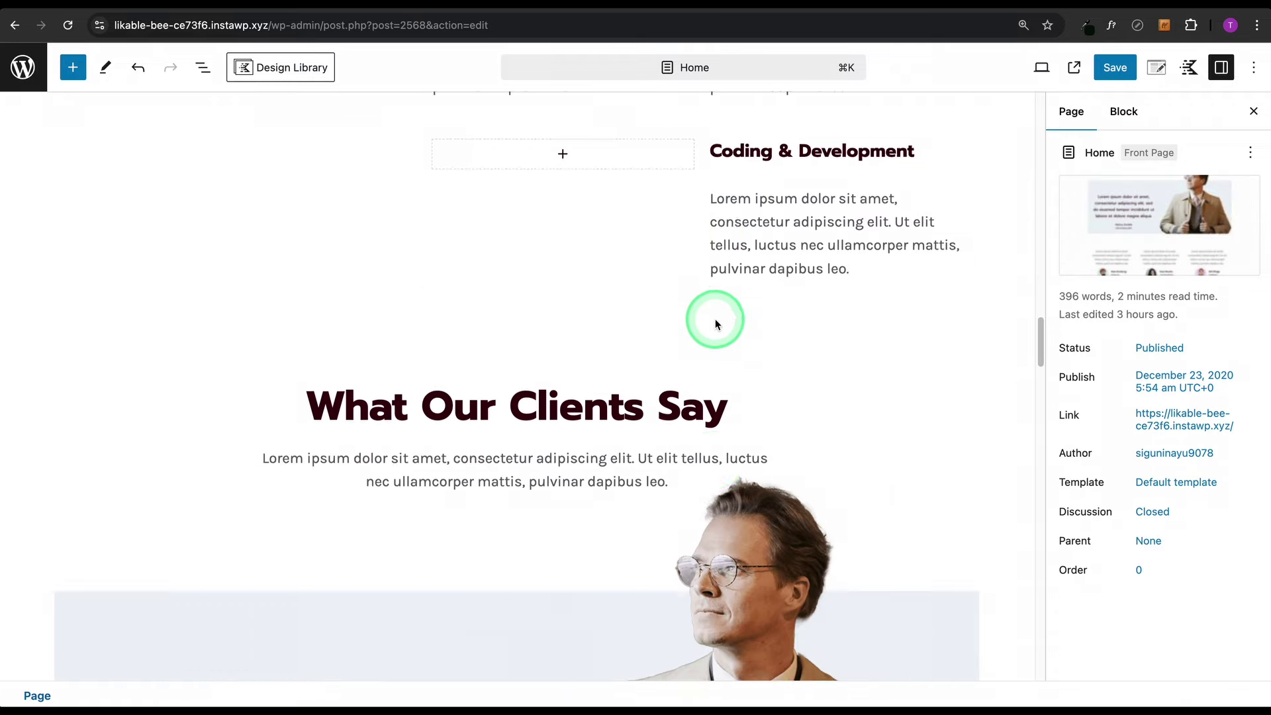
Add a single-column Row Layout block directly before the Clients row on the Home page
{"action": "left_click", "coordinate": [598, 387]}
{"action": "left_click", "coordinate": [203, 67]}
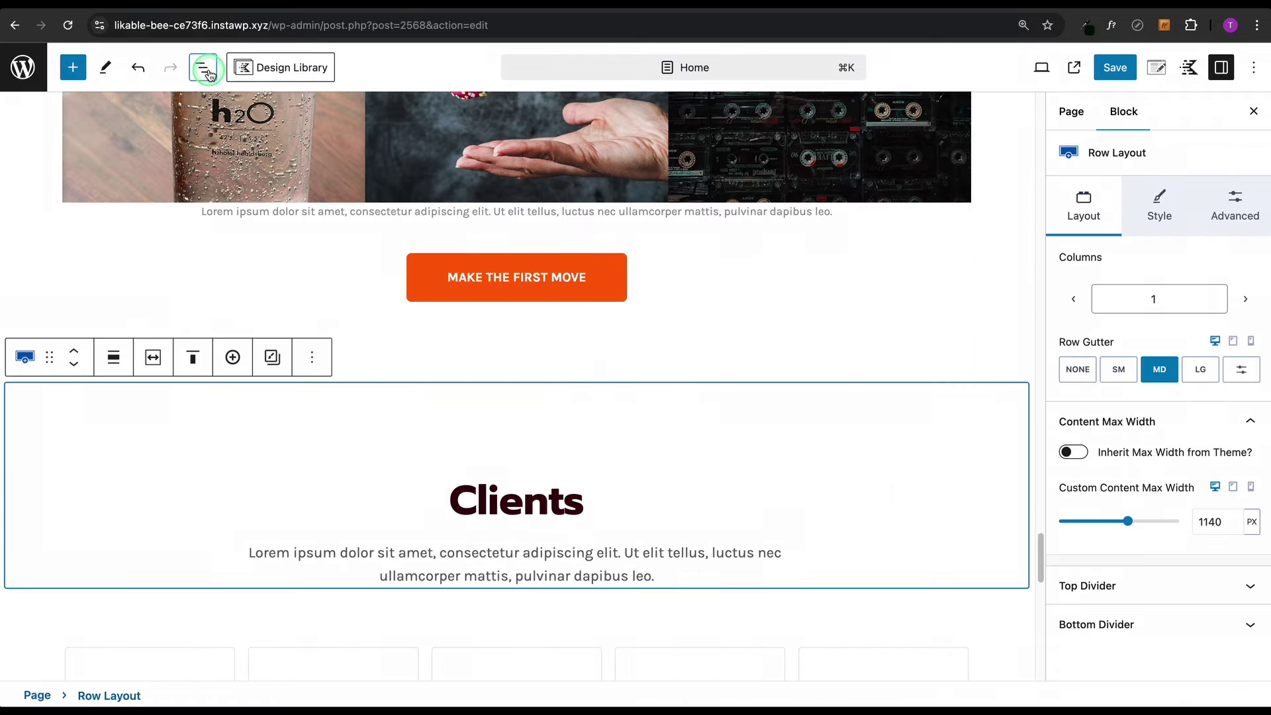
{"action": "left_click", "coordinate": [266, 432]}
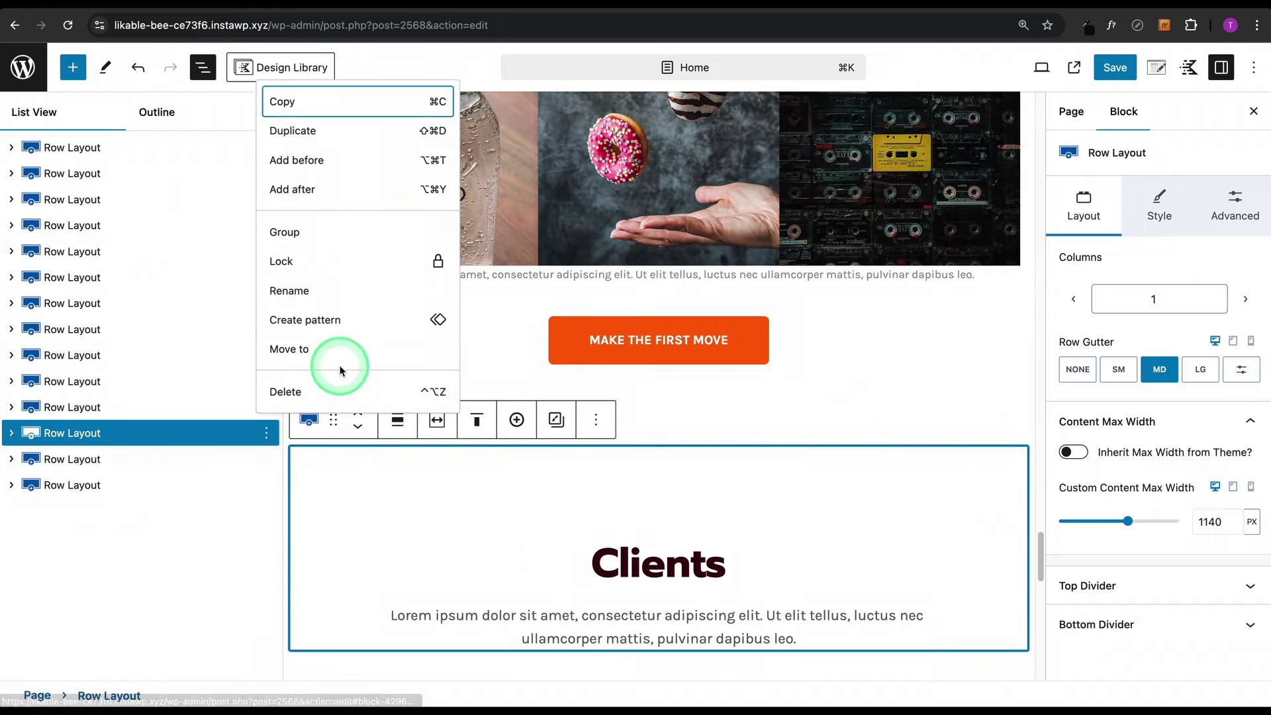
{"action": "left_click", "coordinate": [349, 162]}
{"action": "left_click", "coordinate": [1018, 382]}
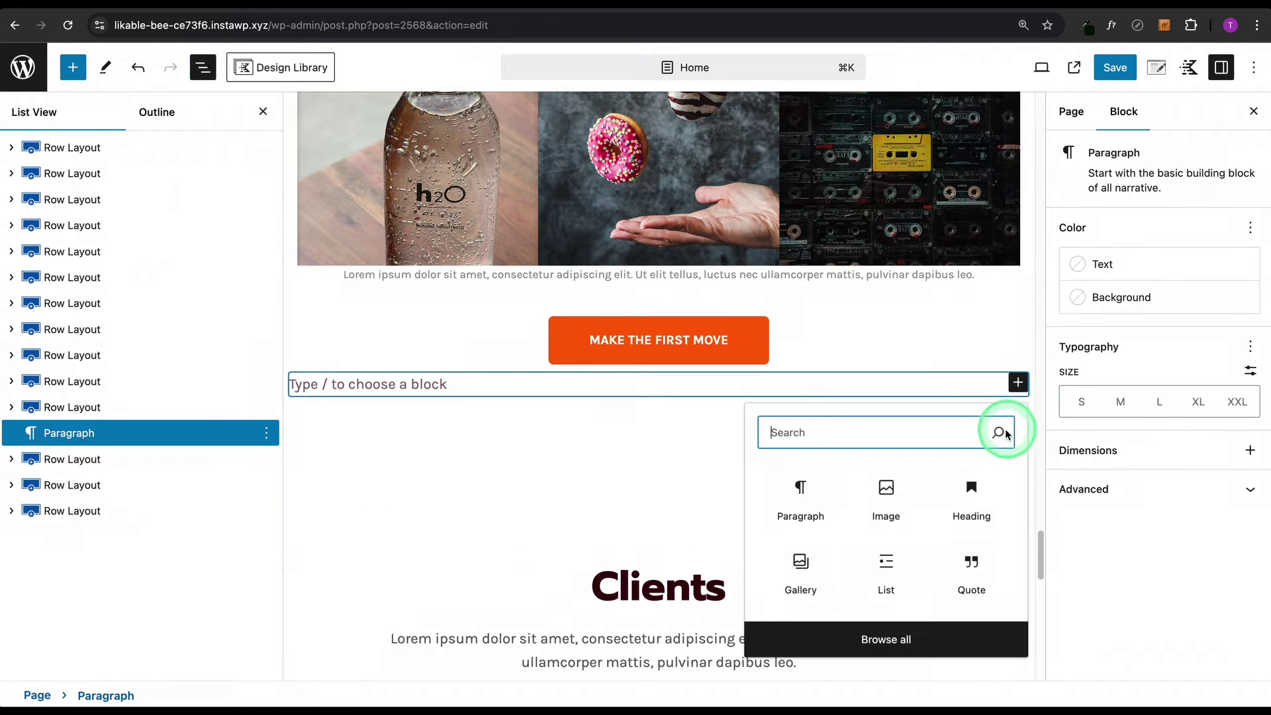
{"action": "left_click", "coordinate": [893, 638]}
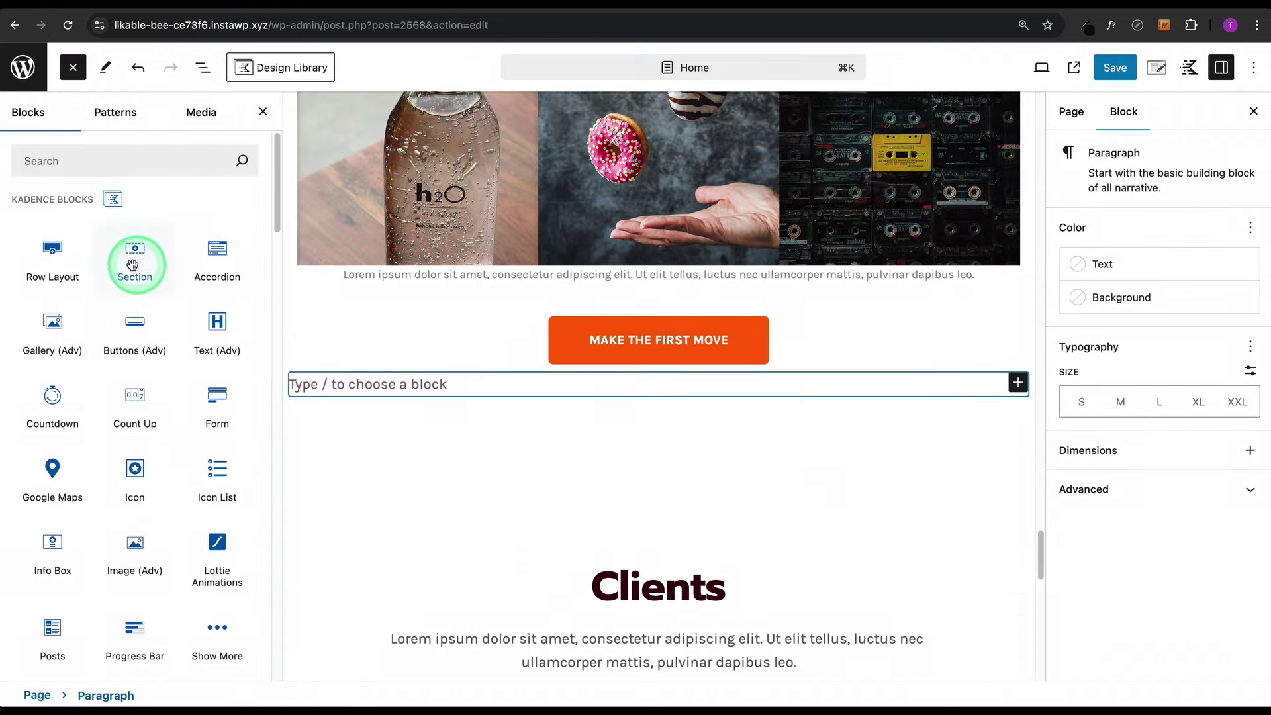
{"action": "left_click", "coordinate": [52, 258]}
{"action": "left_click", "coordinate": [403, 455]}
Make the new row use the theme's content inner width
{"action": "left_click", "coordinate": [203, 67]}
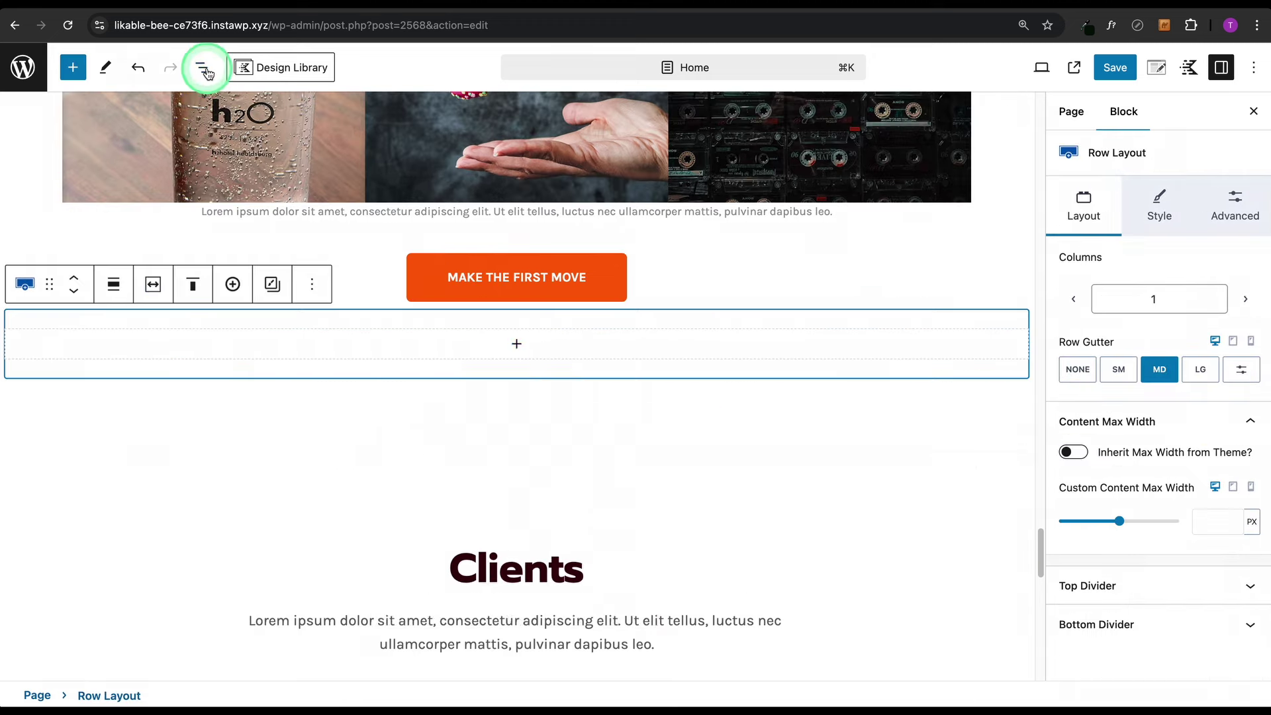
{"action": "left_click", "coordinate": [440, 347]}
{"action": "left_click", "coordinate": [420, 387]}
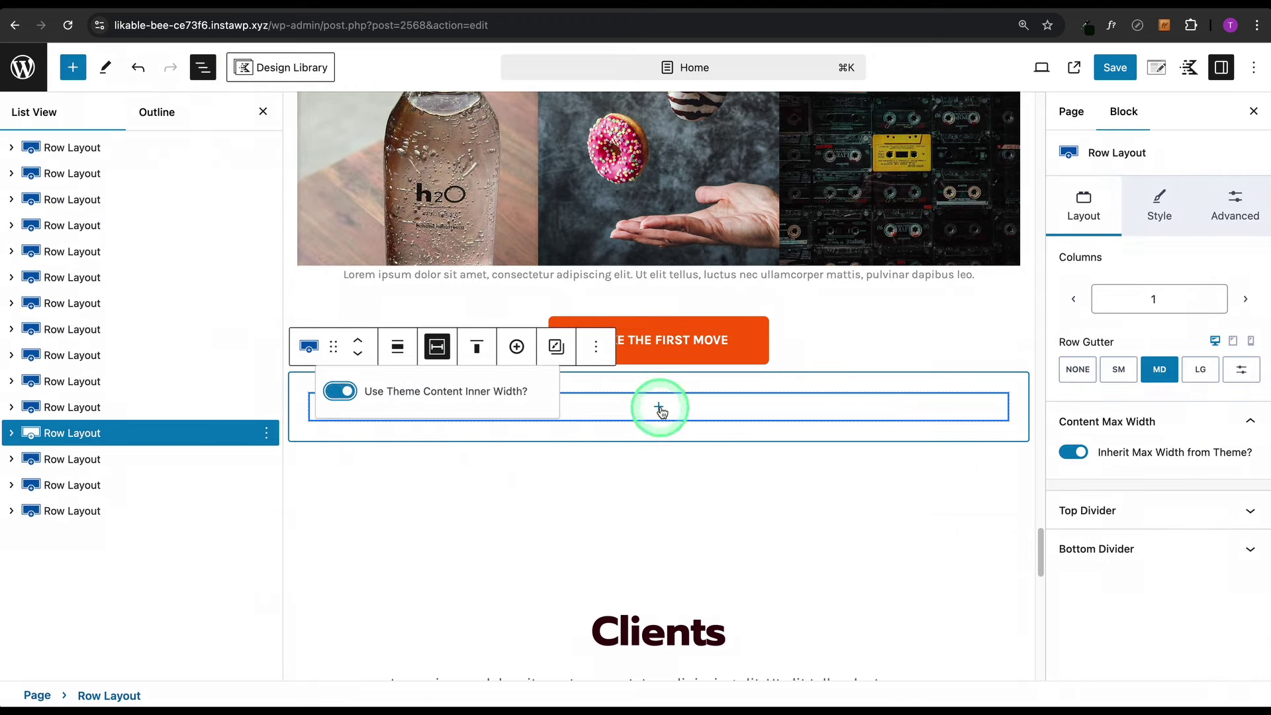
Insert a Shortcode block containing [sureforms id='2711'] in the new row and save the page
{"action": "left_click", "coordinate": [658, 406]}
{"action": "type", "text": "sho"}
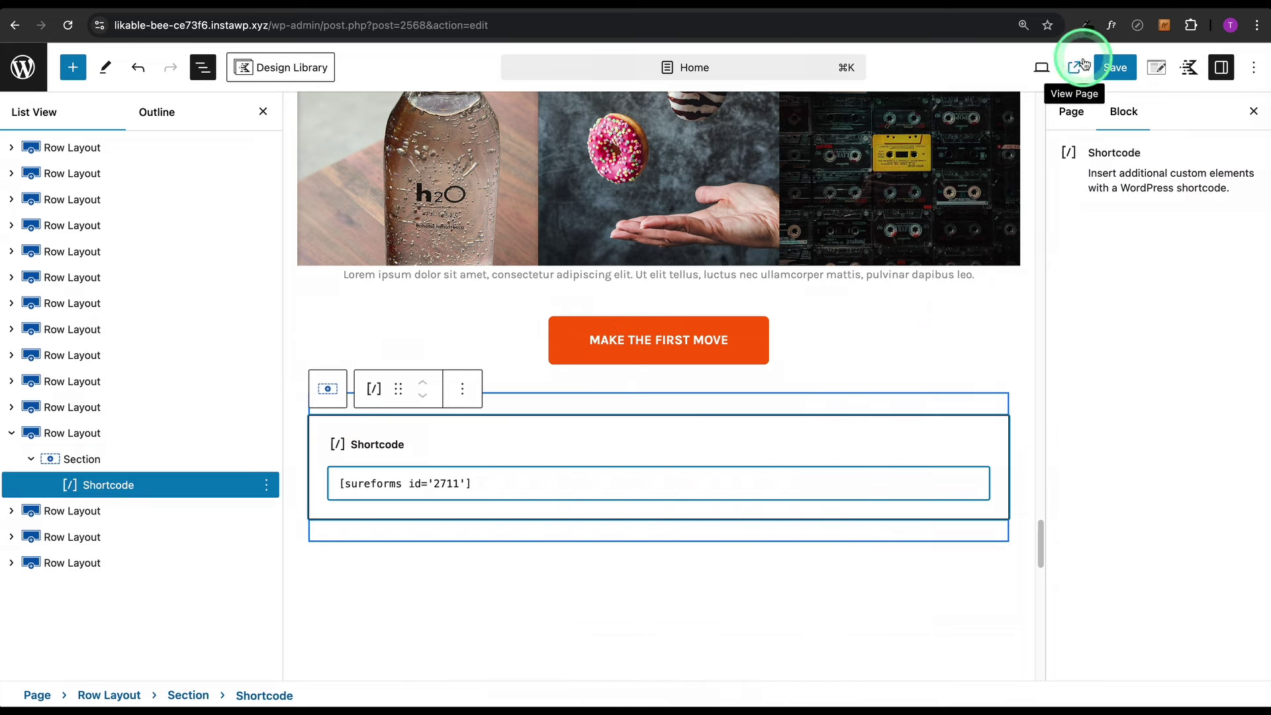
{"action": "left_click", "coordinate": [1115, 66]}
View the live Home page, look over the embedded form down to its Submit button, and return to the page editor
{"action": "left_click", "coordinate": [153, 675]}
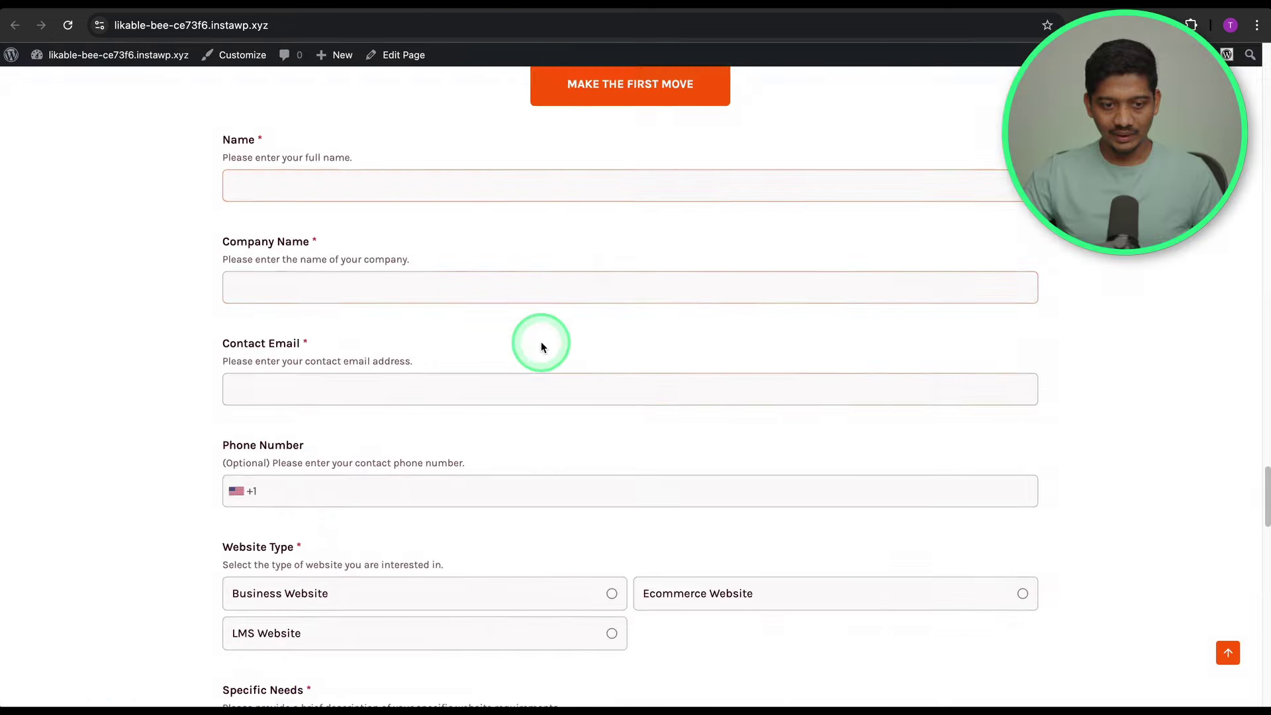
{"action": "scroll", "coordinate": [364, 284], "scroll_direction": "up", "scroll_amount": 1}
{"action": "scroll", "coordinate": [449, 284], "scroll_direction": "down", "scroll_amount": 6}
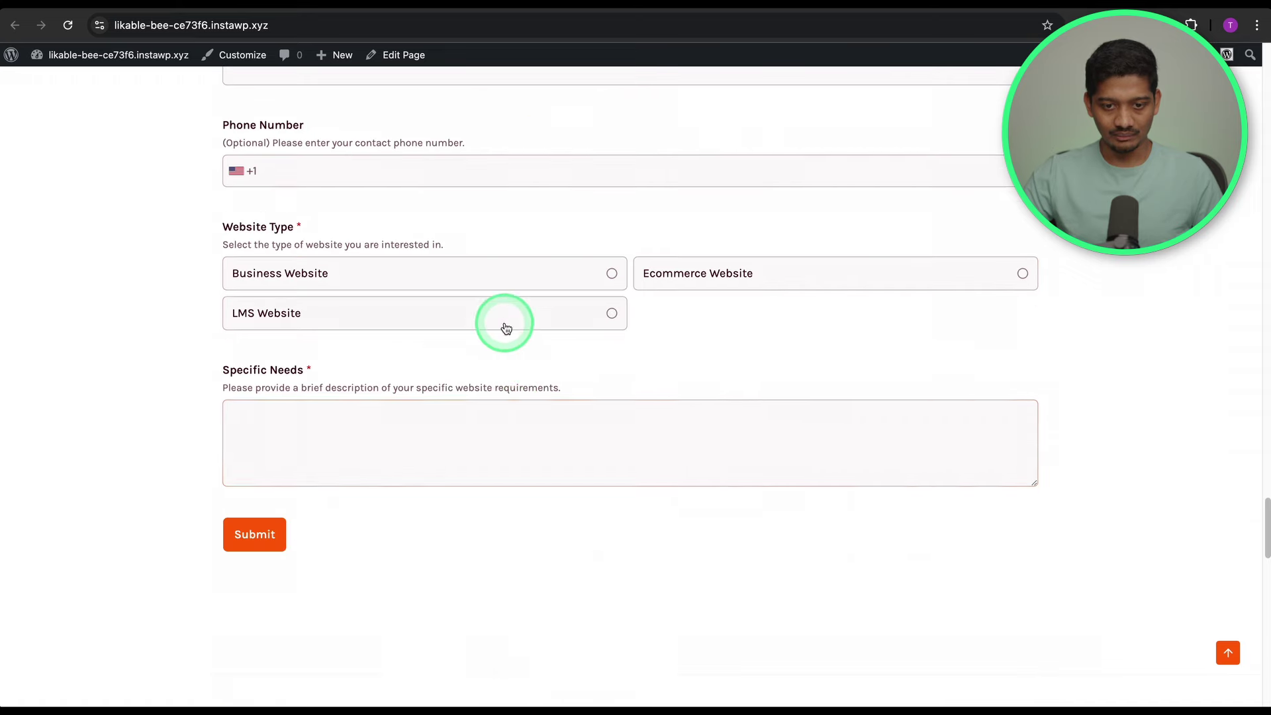
{"action": "scroll", "coordinate": [501, 444], "scroll_direction": "up", "scroll_amount": 6}
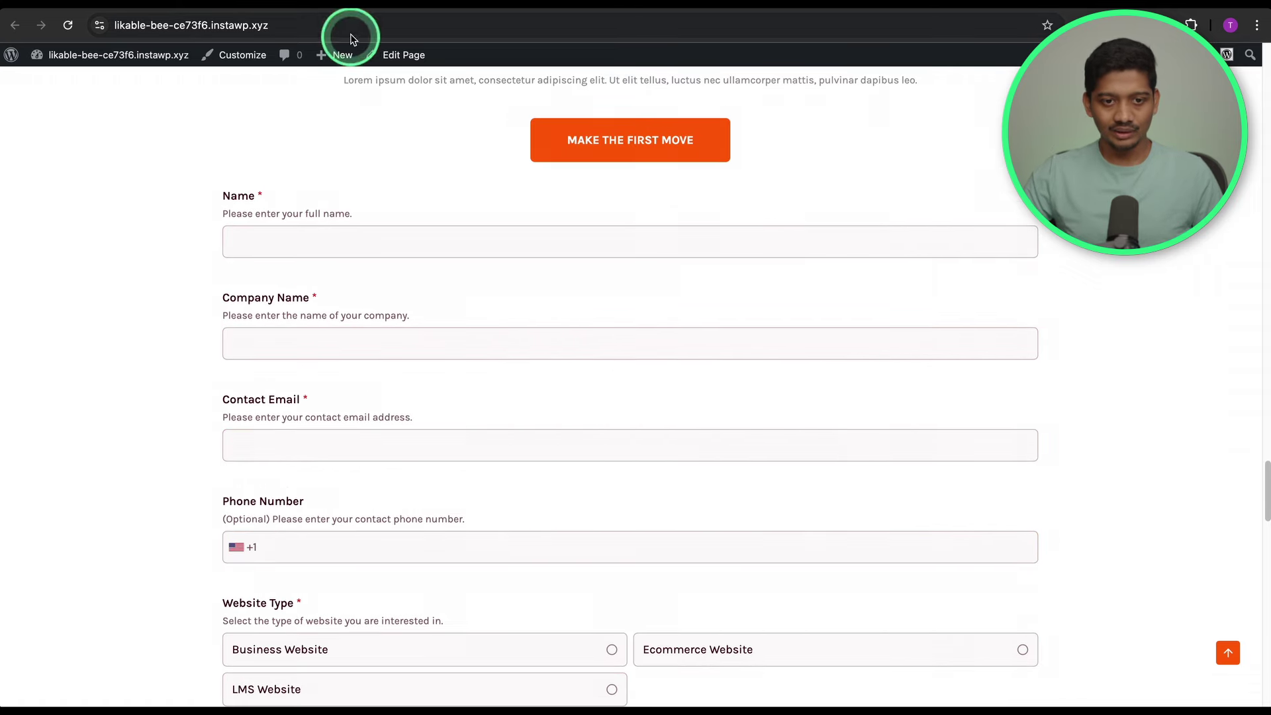
{"action": "left_click", "coordinate": [380, 8]}
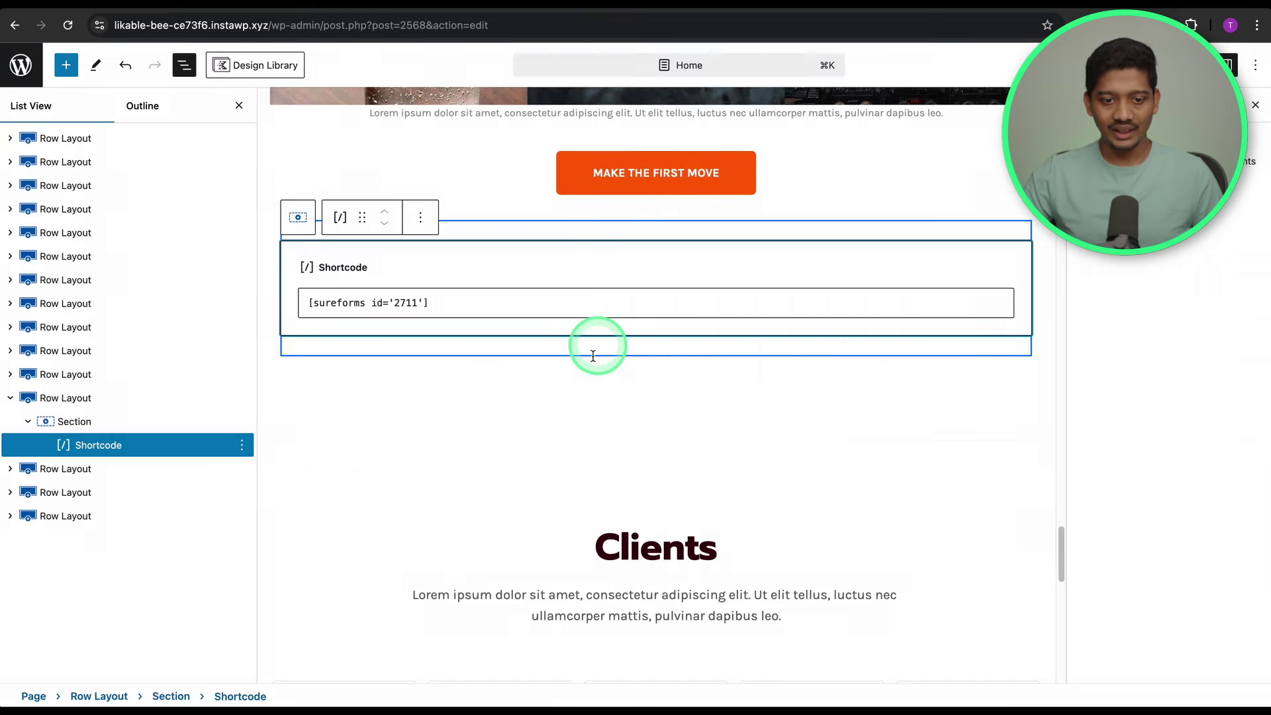
Replace the Shortcode block with a SureForms Form block that displays the Website Requirement Submission Form
{"action": "left_click", "coordinate": [426, 218]}
{"action": "left_click", "coordinate": [476, 516]}
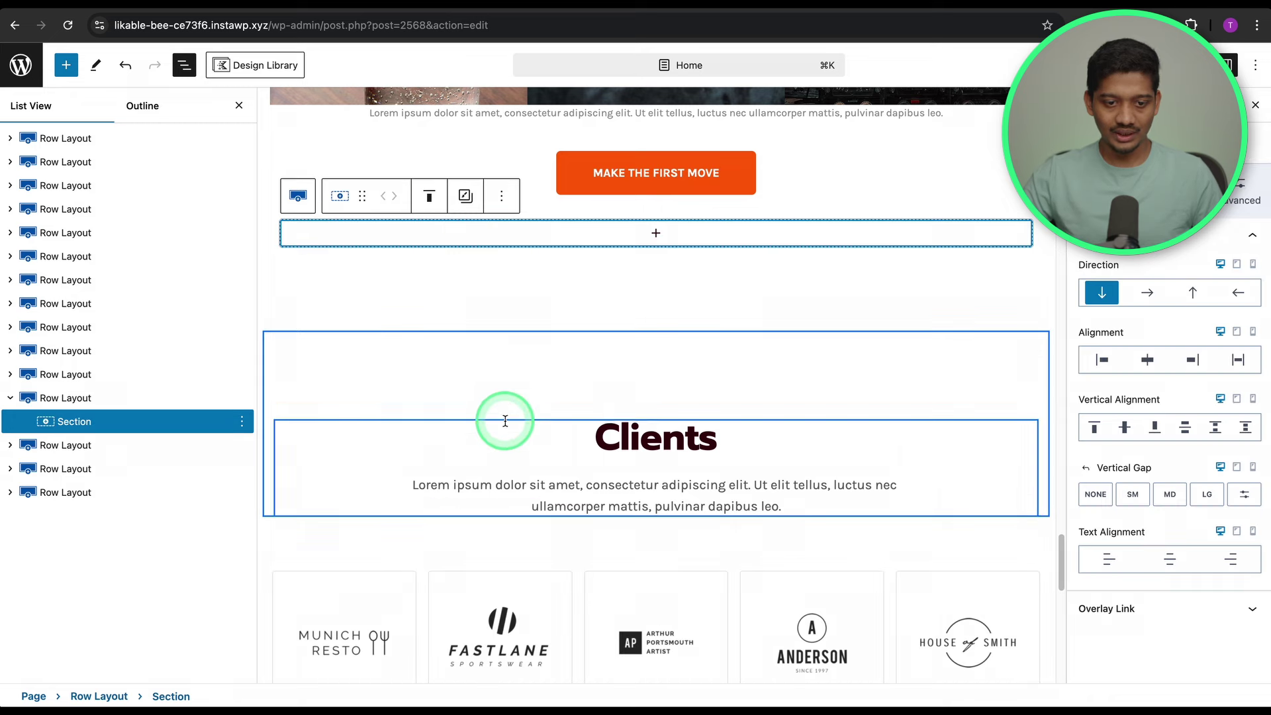
{"action": "left_click", "coordinate": [630, 232]}
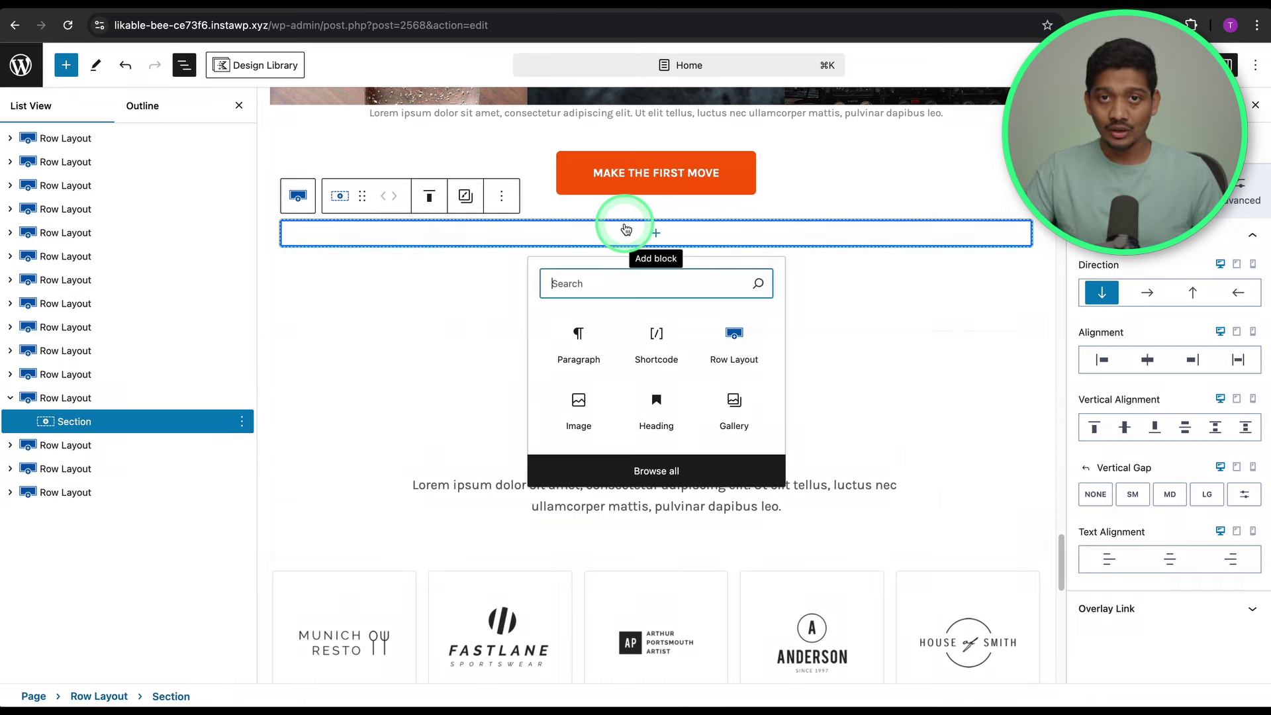
{"action": "type", "text": "sur"}
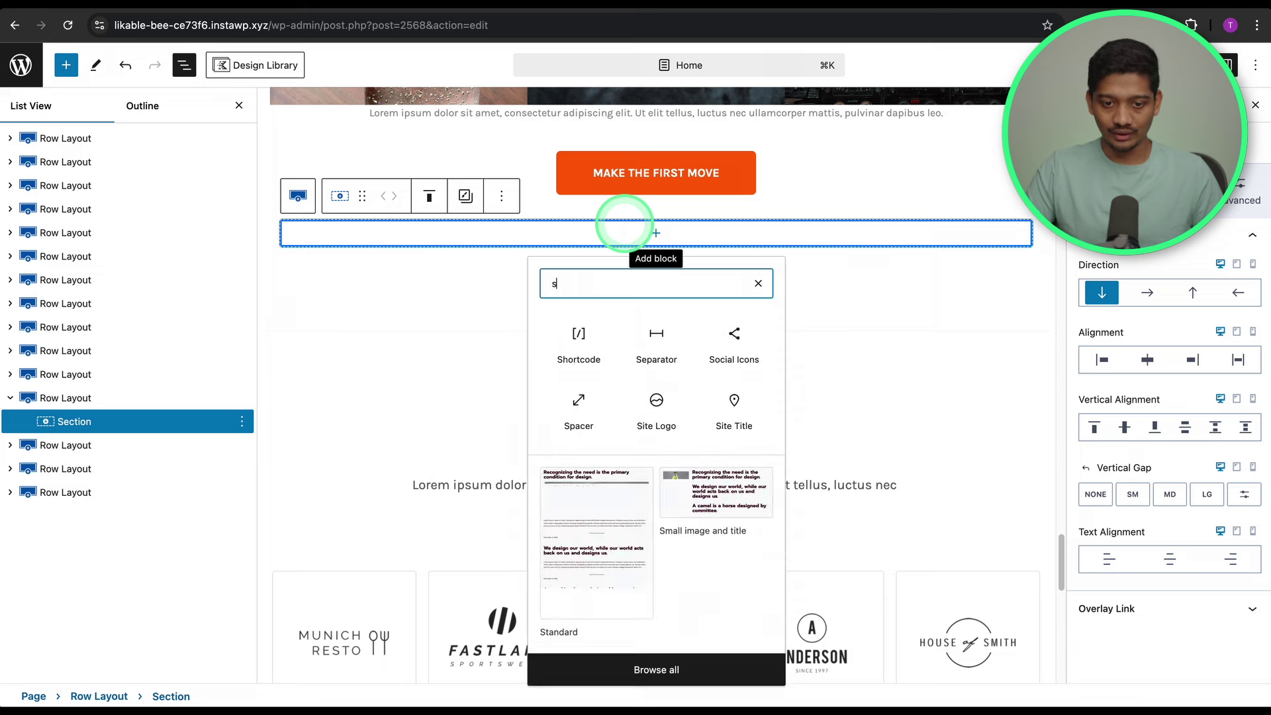
{"action": "left_click", "coordinate": [732, 335]}
{"action": "left_click", "coordinate": [615, 319]}
{"action": "left_click", "coordinate": [603, 345]}
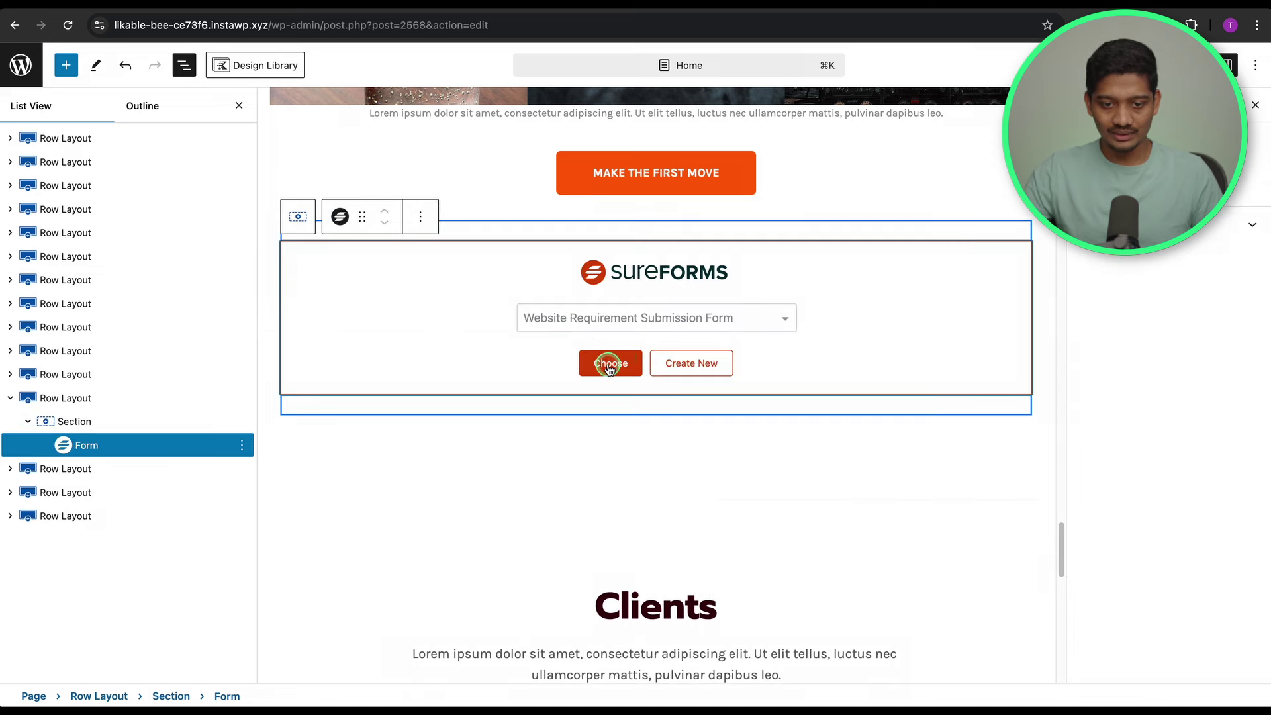
{"action": "left_click", "coordinate": [610, 365]}
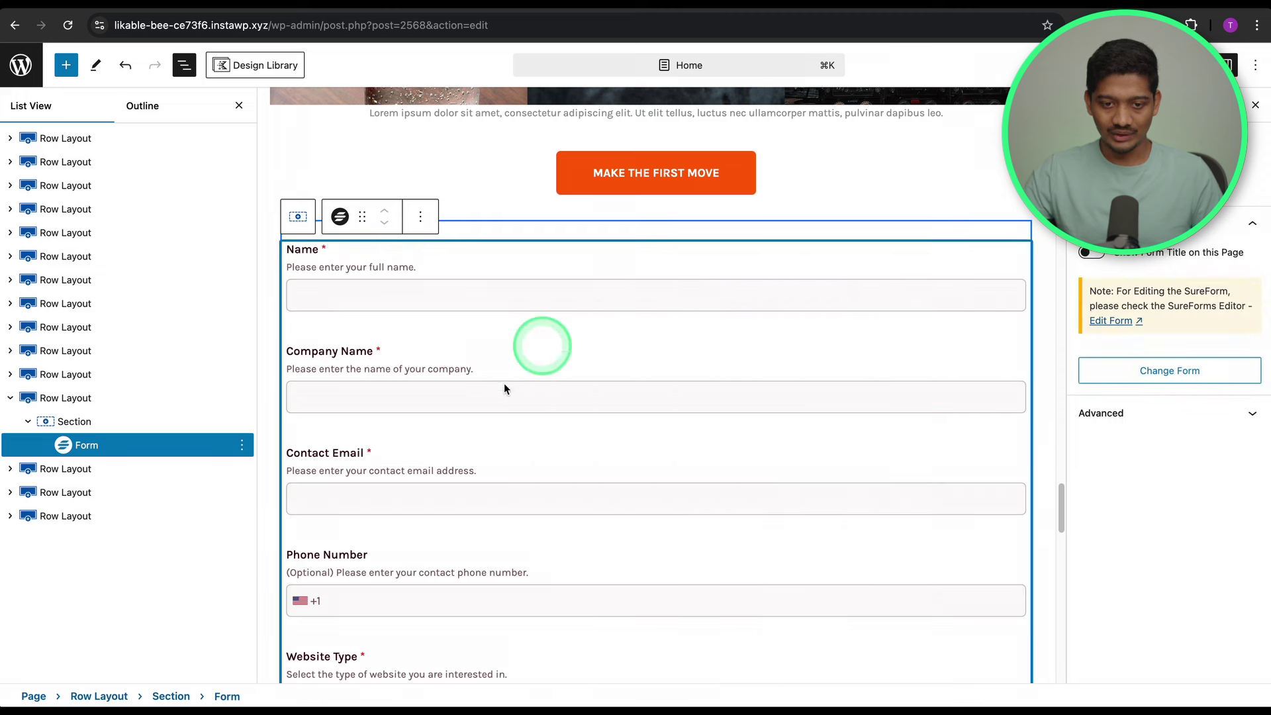
Review the block settings of the embedded form, its enclosing section and its row
{"action": "left_click", "coordinate": [127, 403]}
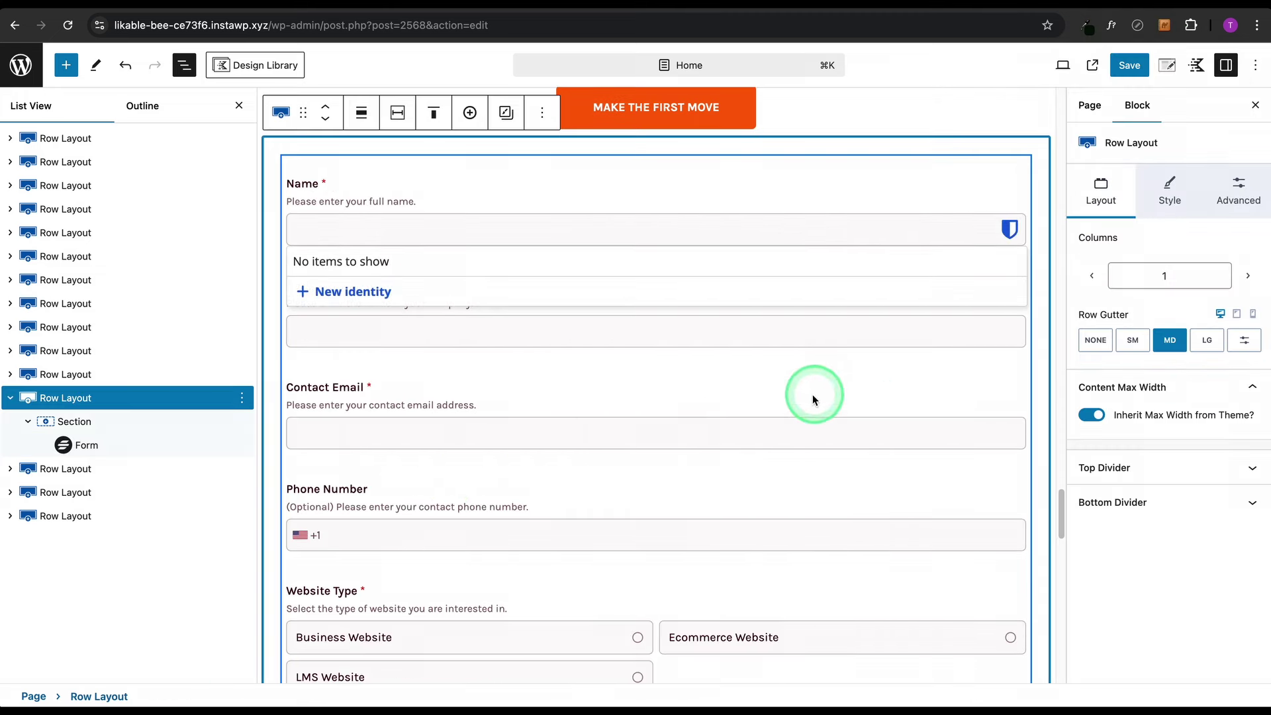
{"action": "left_click", "coordinate": [93, 445]}
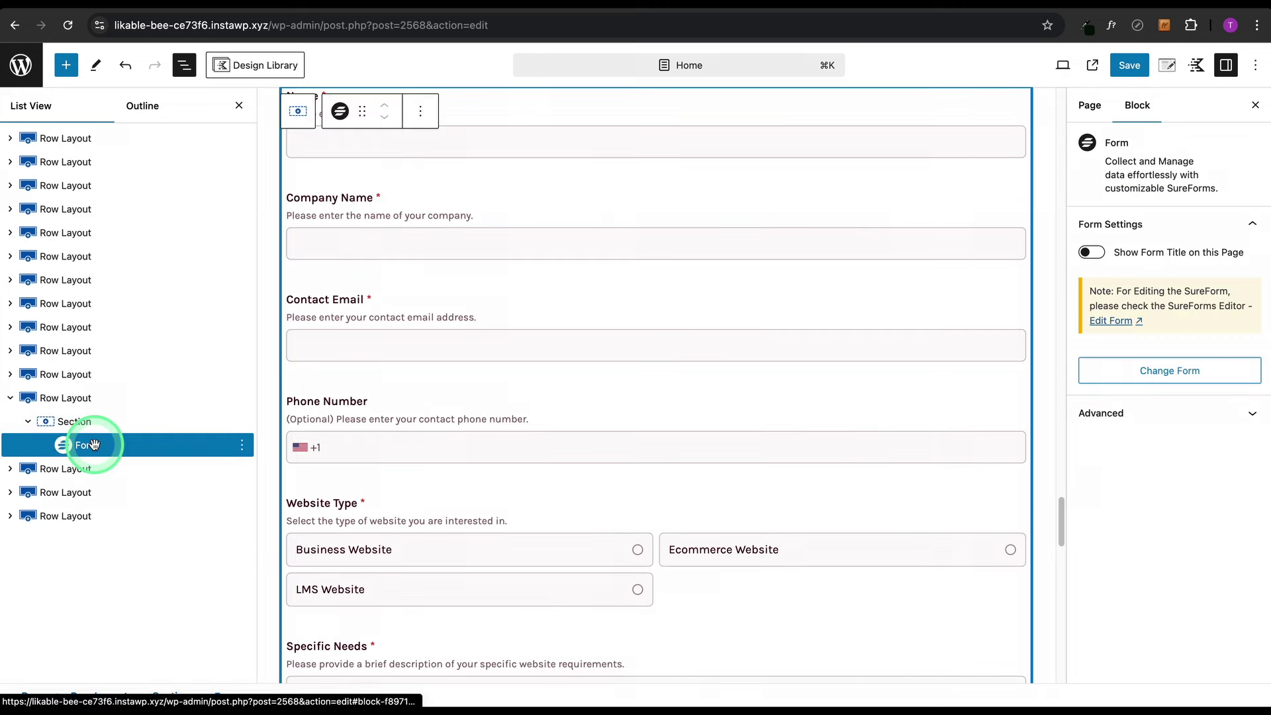
{"action": "left_click", "coordinate": [99, 424]}
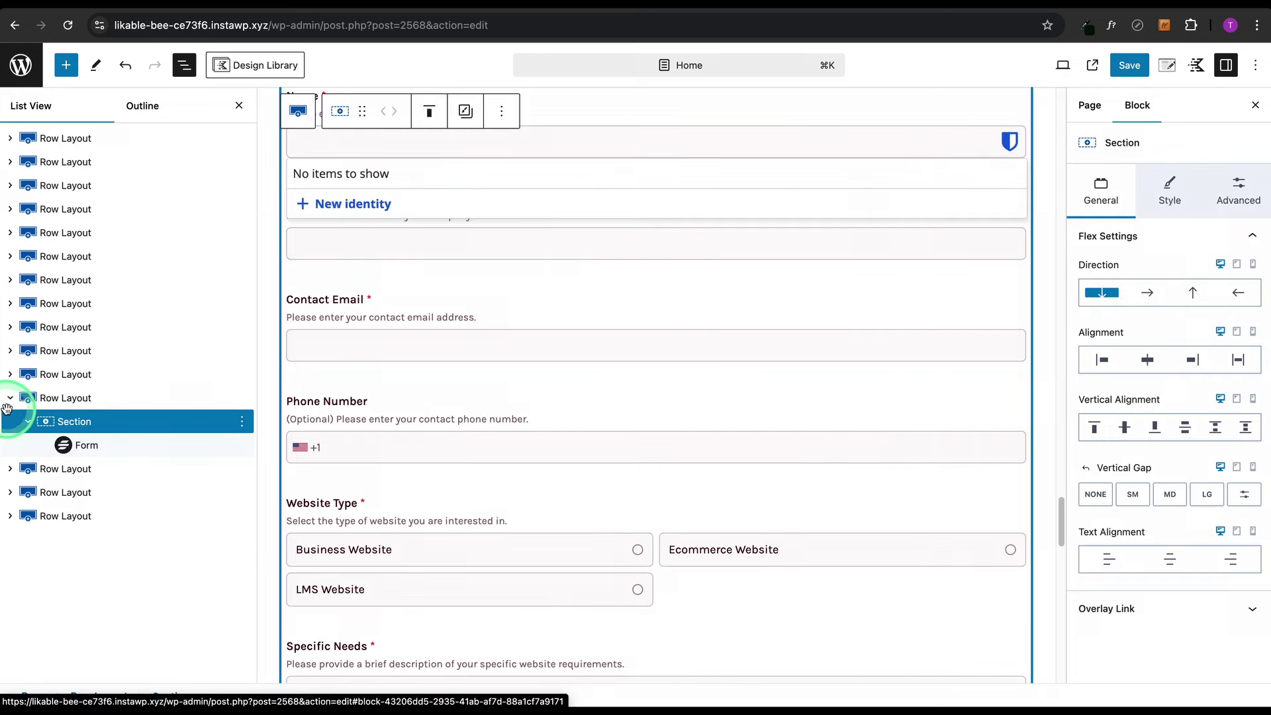
{"action": "left_click", "coordinate": [99, 400]}
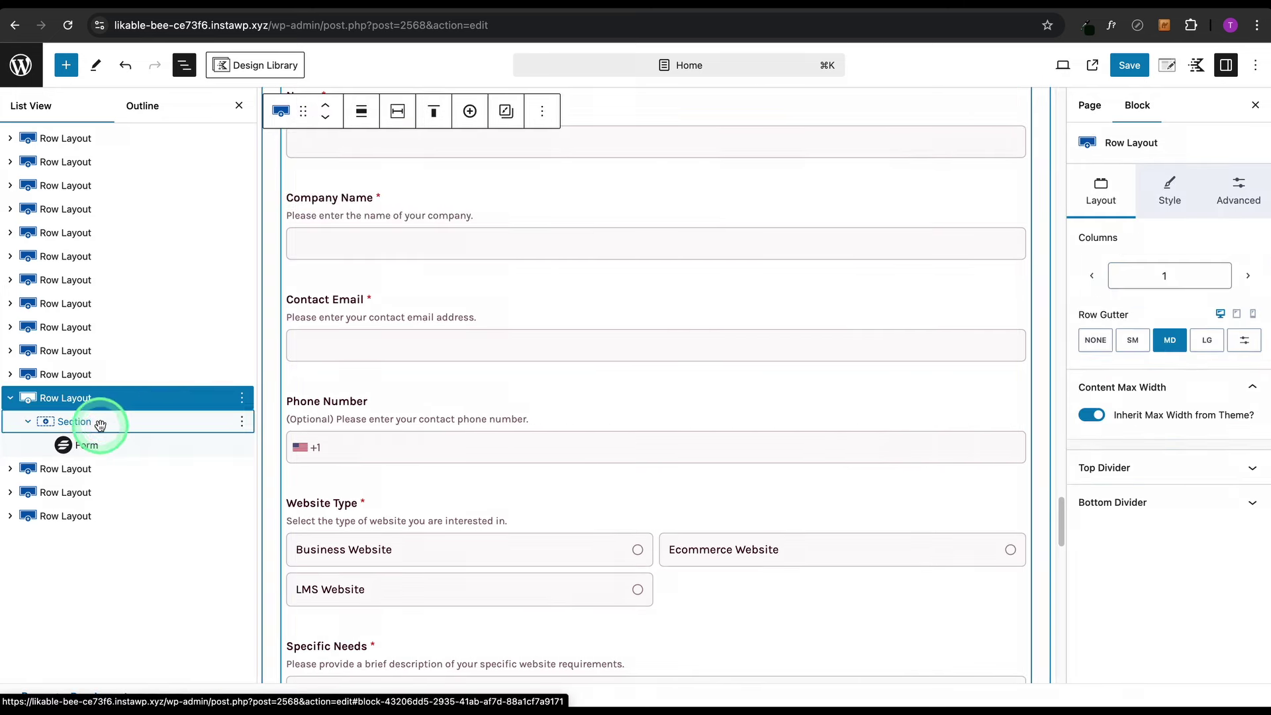
Add a block before the embedded form and insert a nested Section block there, inside the form's enclosing section
{"action": "left_click", "coordinate": [242, 445]}
{"action": "left_click", "coordinate": [298, 250]}
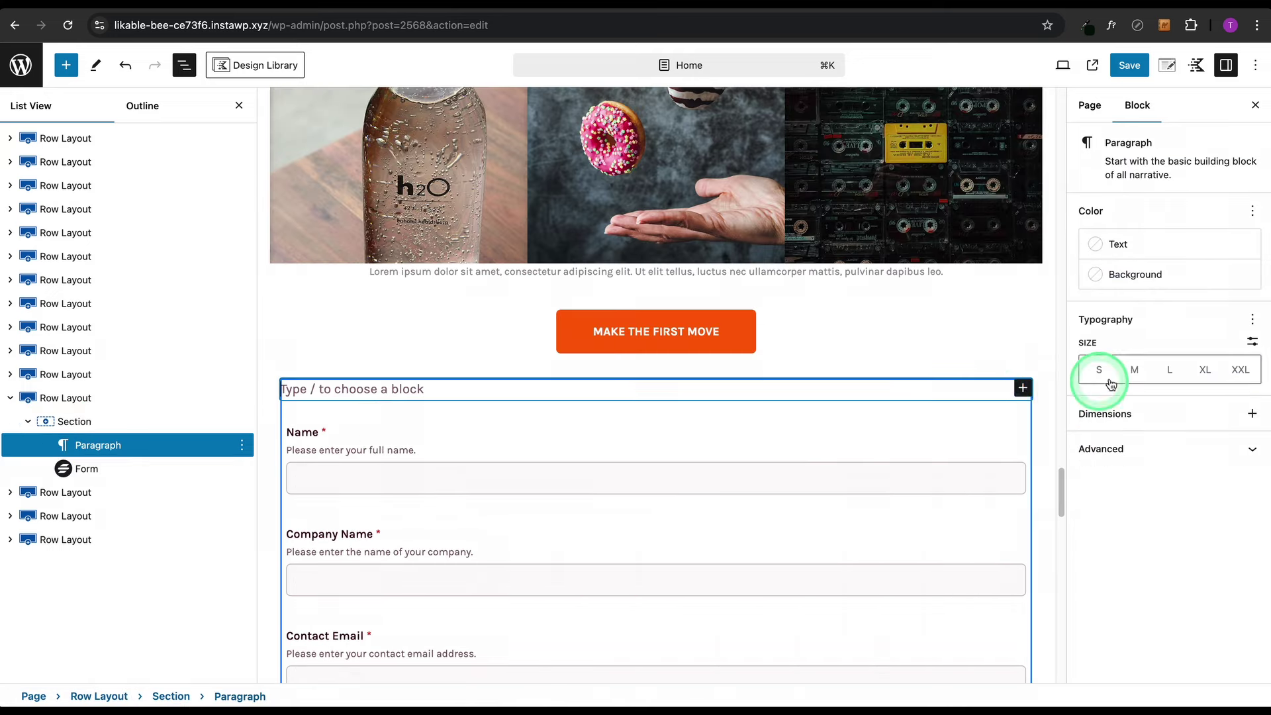
{"action": "left_click", "coordinate": [1023, 387]}
{"action": "type", "text": "s"}
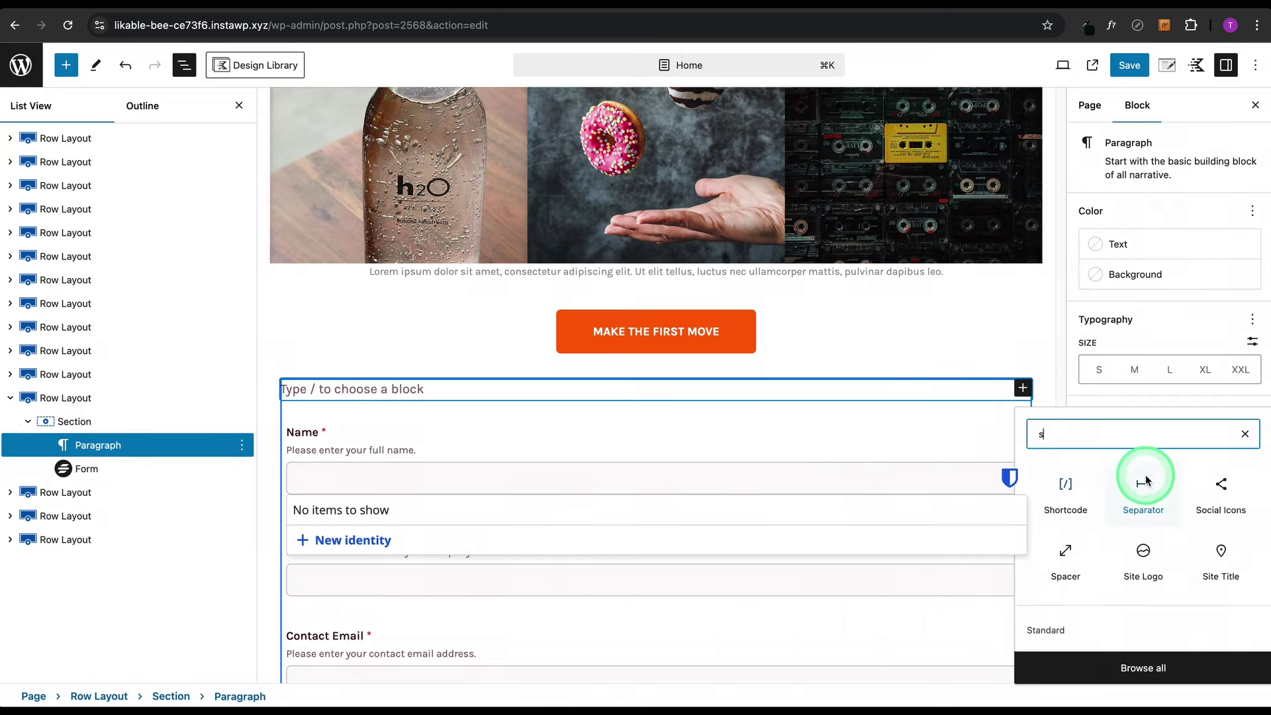
{"action": "type", "text": "e"}
{"action": "left_click", "coordinate": [827, 206]}
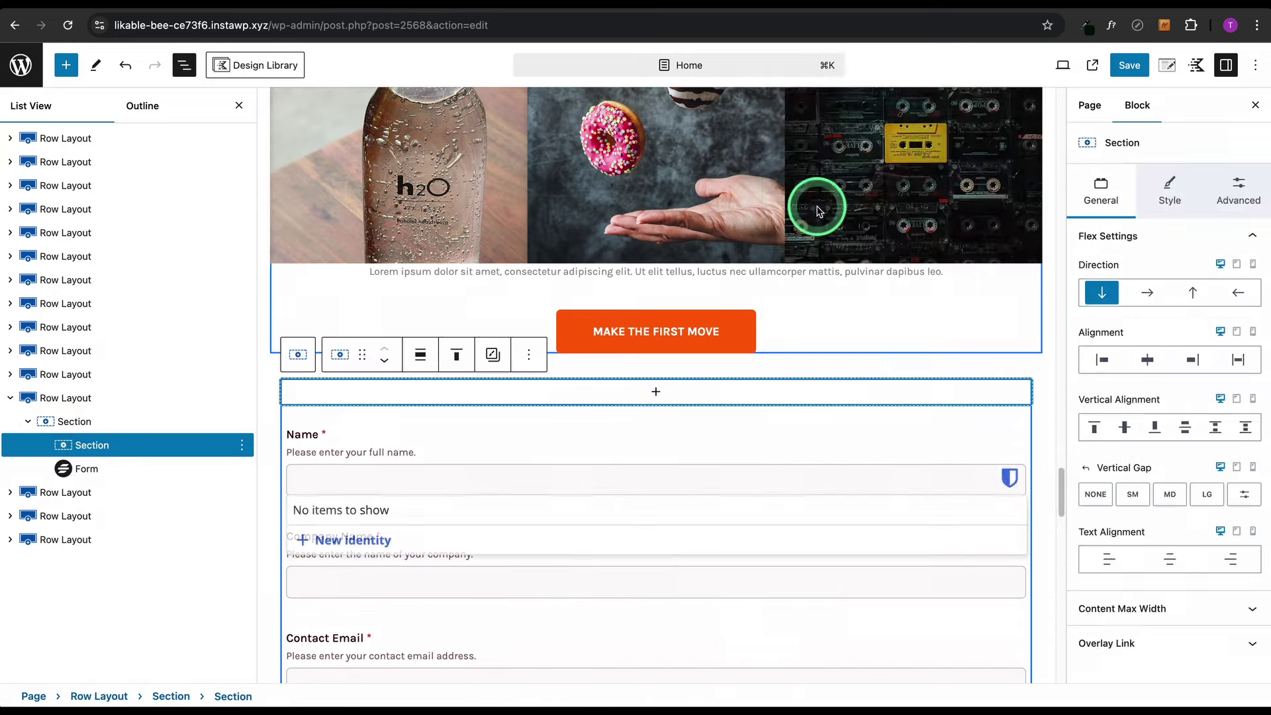
Move the Form block into the new nested Section and expand that Section in the block list
{"action": "left_click", "coordinate": [89, 477]}
{"action": "left_click_drag", "start_coordinate": [89, 477], "coordinate": [211, 456]}
{"action": "left_click", "coordinate": [44, 443]}
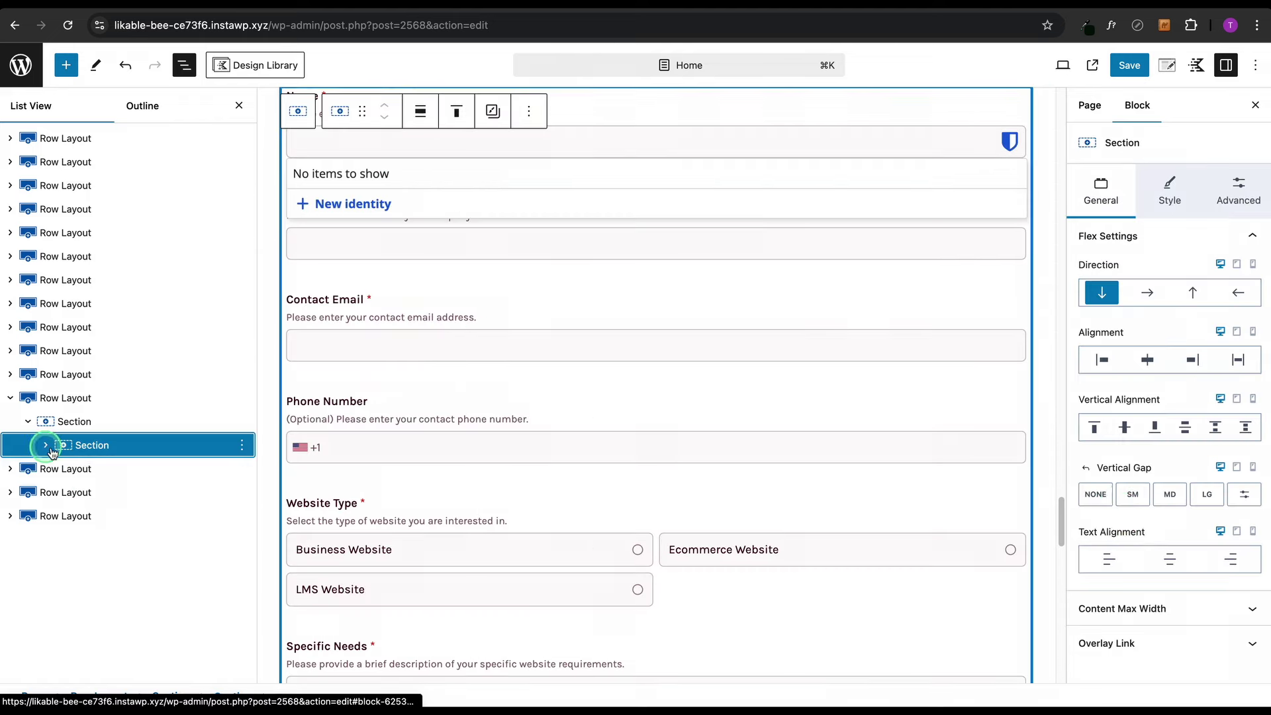
Set the nested Section's content max width to 700 px and save the page
{"action": "left_click", "coordinate": [1135, 604]}
{"action": "left_click", "coordinate": [1204, 618]}
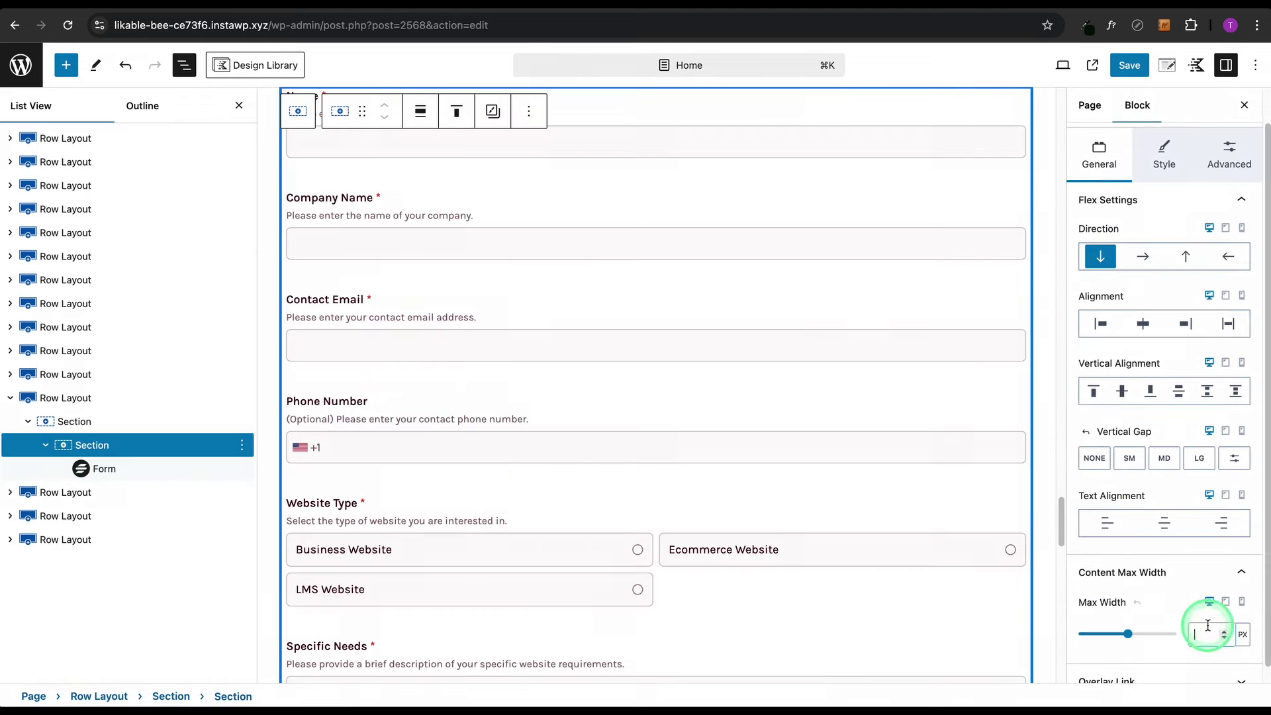
{"action": "type", "text": "700"}
{"action": "key", "text": "super+s"}
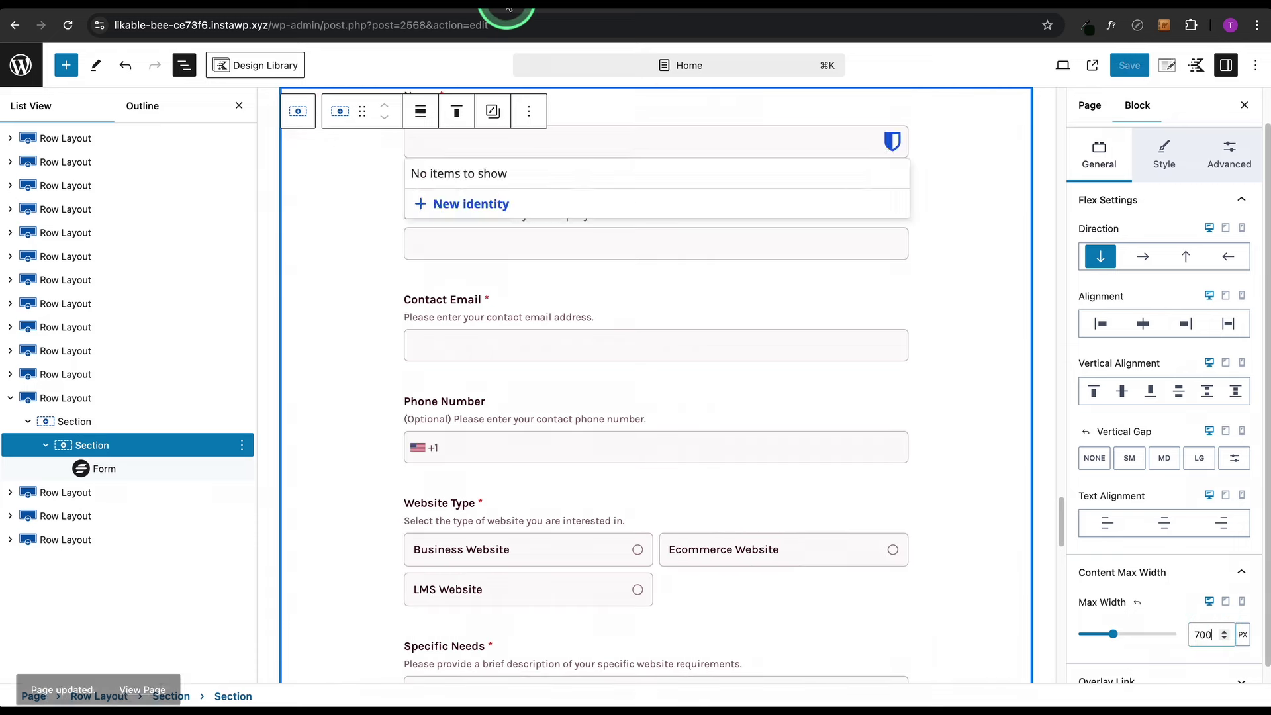